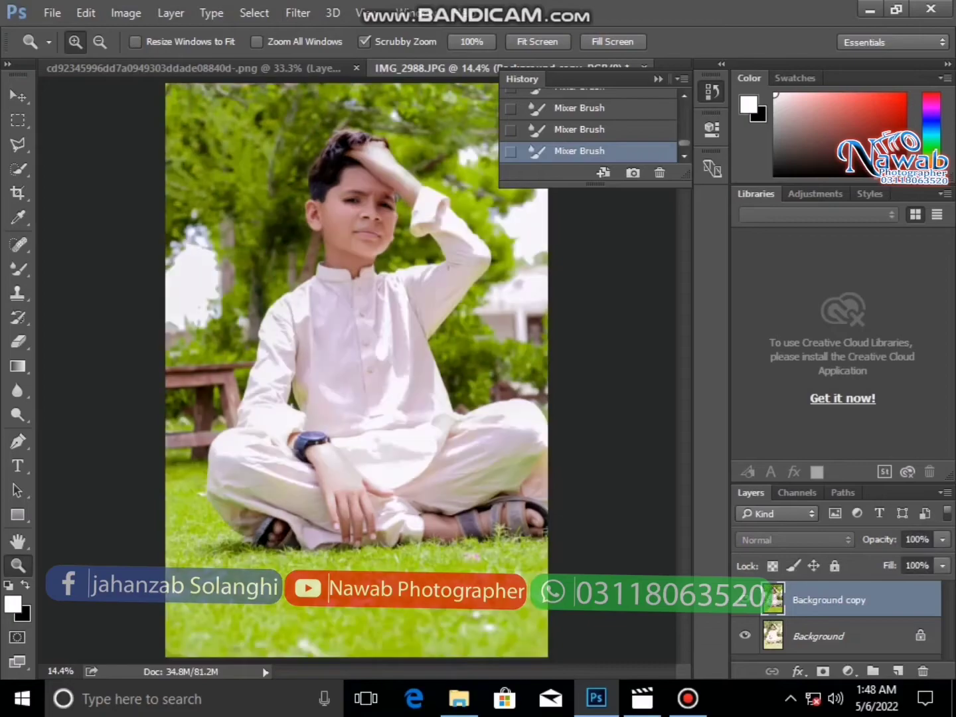
click(745, 599)
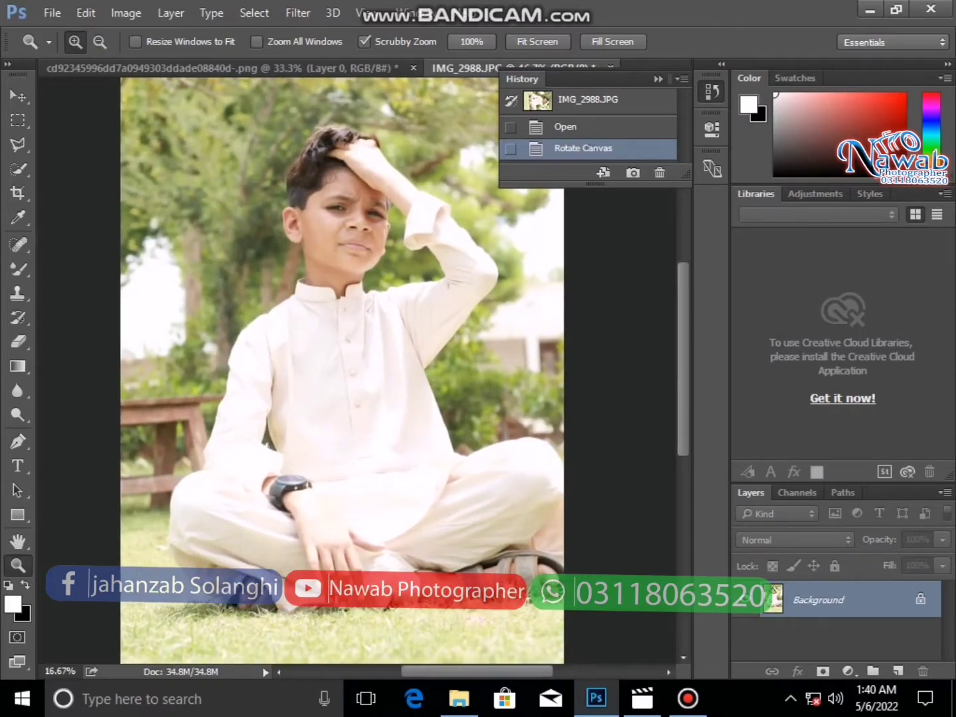
Duplicate the Background layer, apply Auto Tone to the copy, and bring up Levels
click(338, 168)
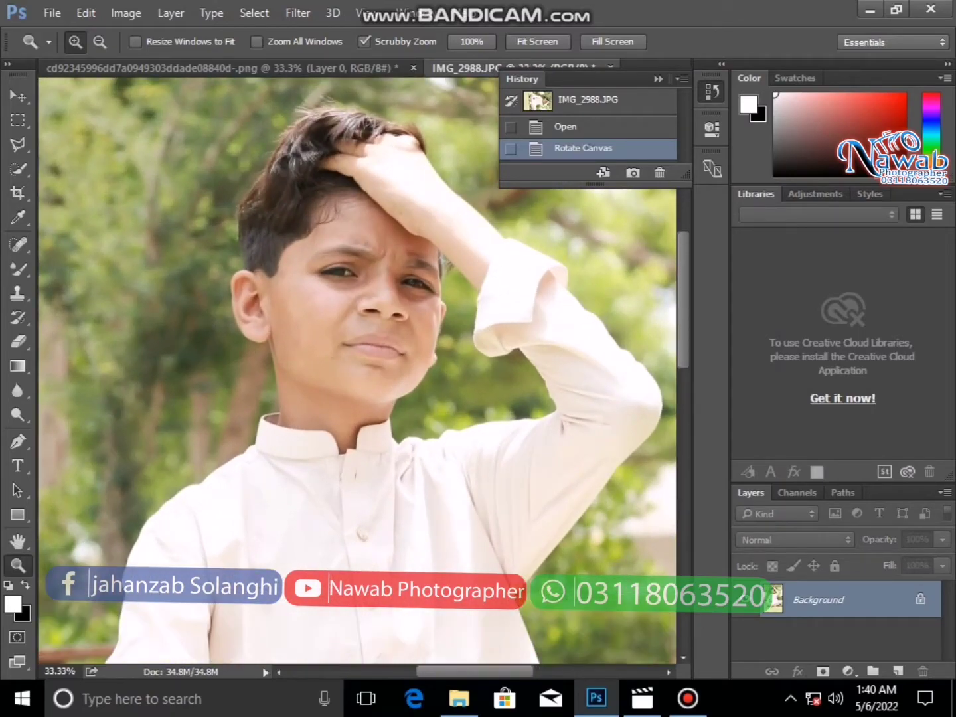
drag(821, 600, 898, 670)
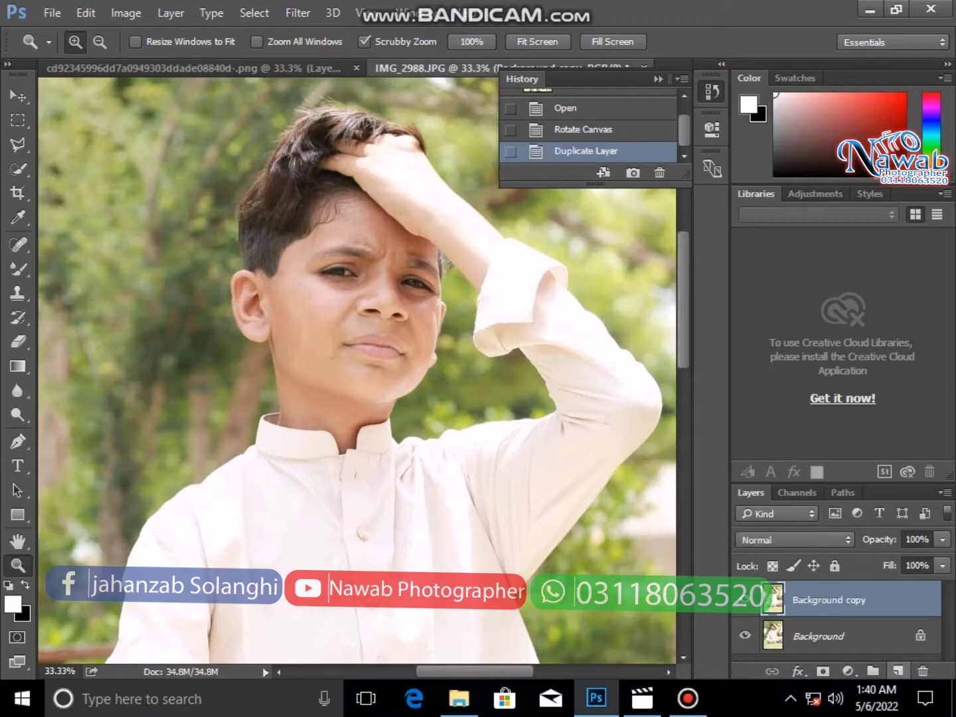
key(ctrl+shift+l)
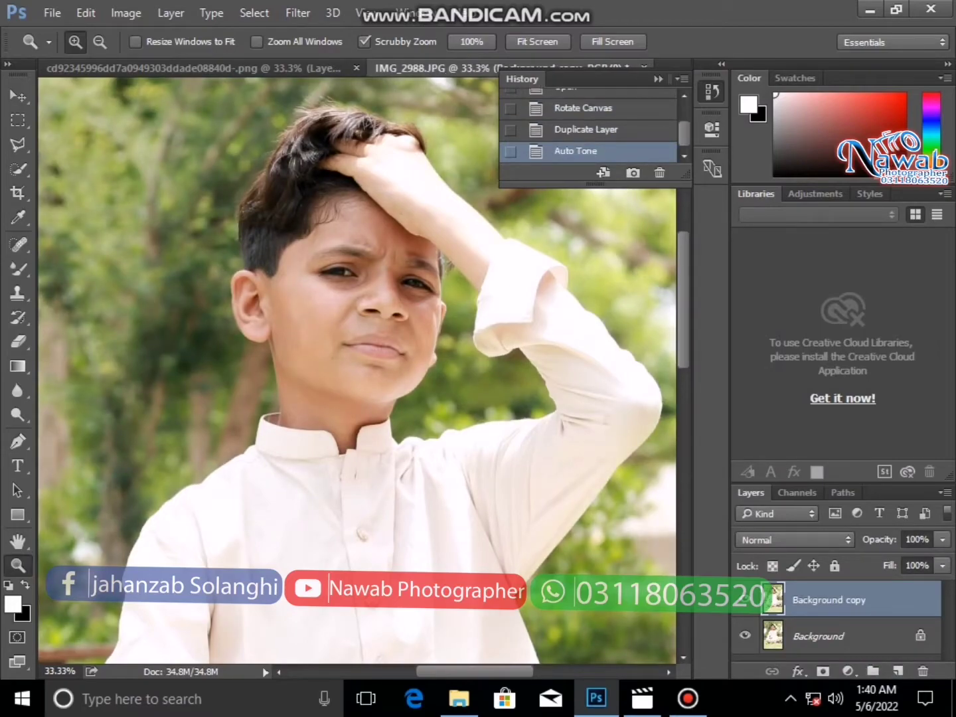
key(ctrl+l)
Set the Levels midtone gamma to about 0.85, then start the Camera Raw Filter
drag(434, 110, 746, 201)
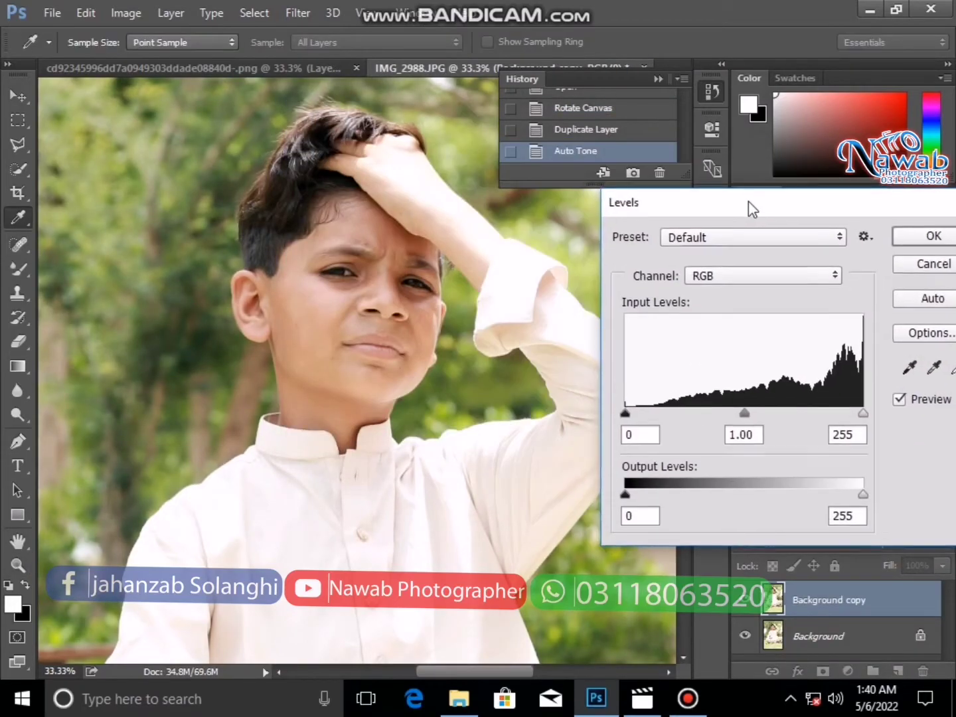
drag(746, 413, 759, 413)
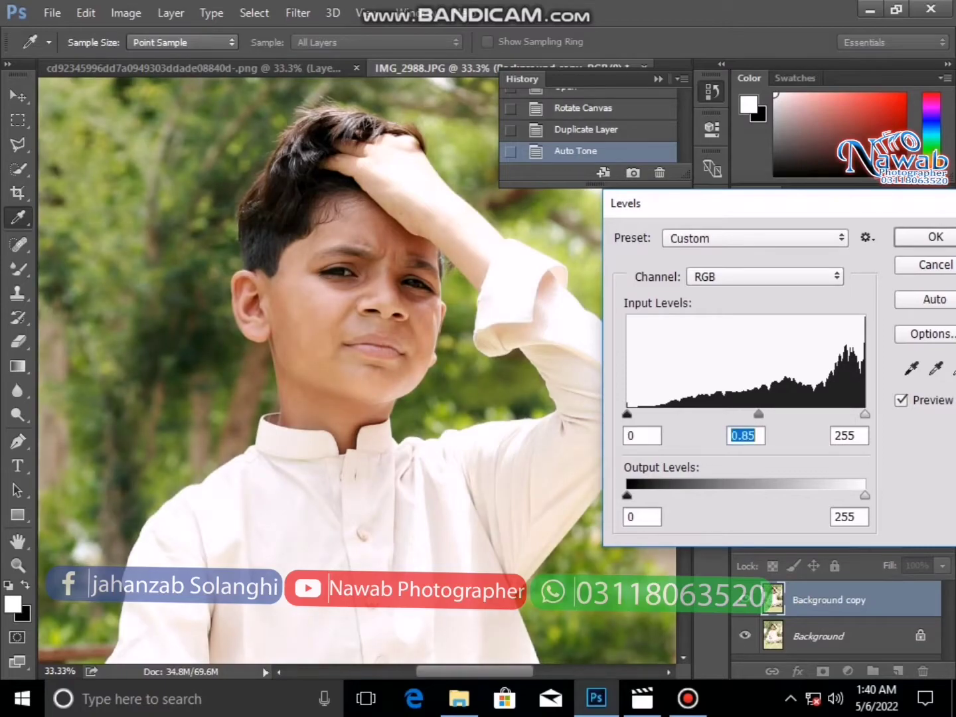
key(Return)
key(z)
click(297, 13)
click(358, 119)
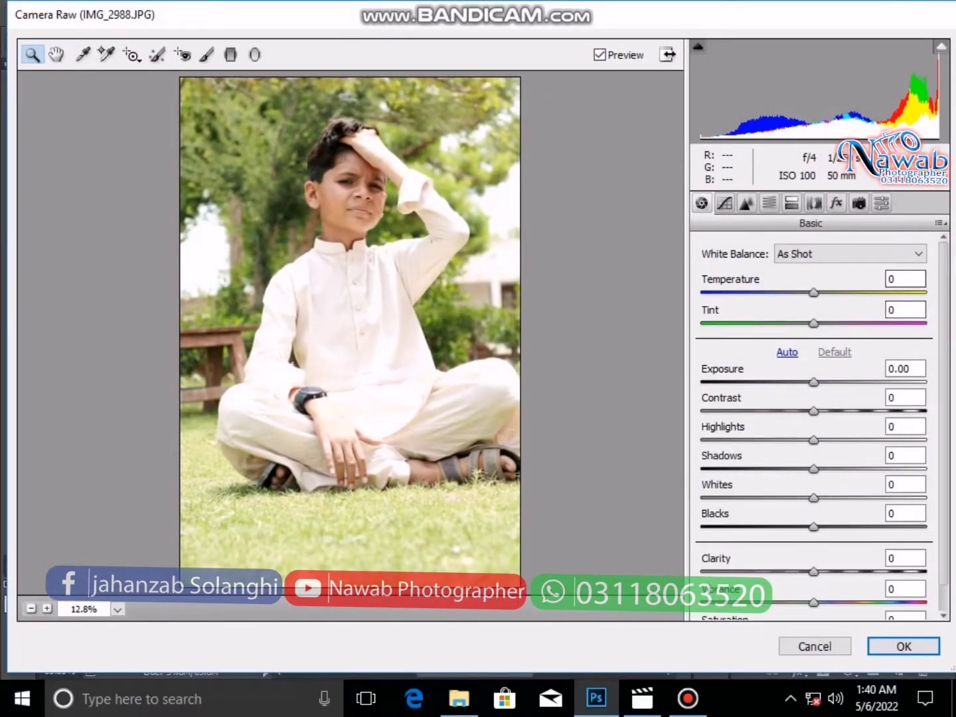
Set White Balance to Auto and pull Whites and Highlights down to -100
click(850, 254)
click(790, 279)
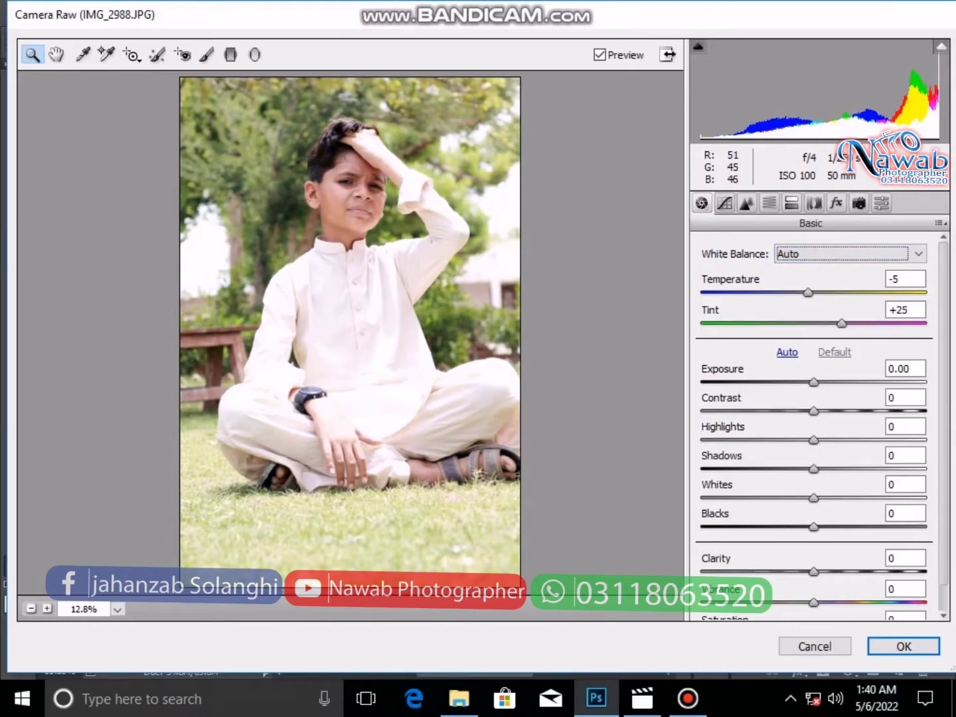
click(343, 220)
drag(813, 499, 701, 499)
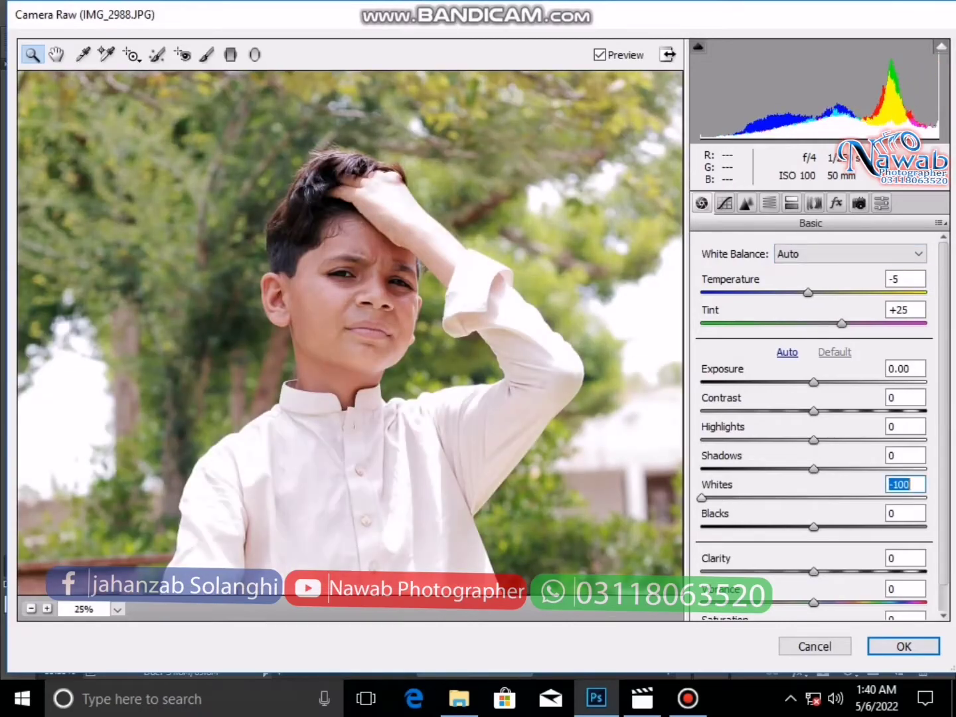
key(shift+Tab)
key(shift+Tab)
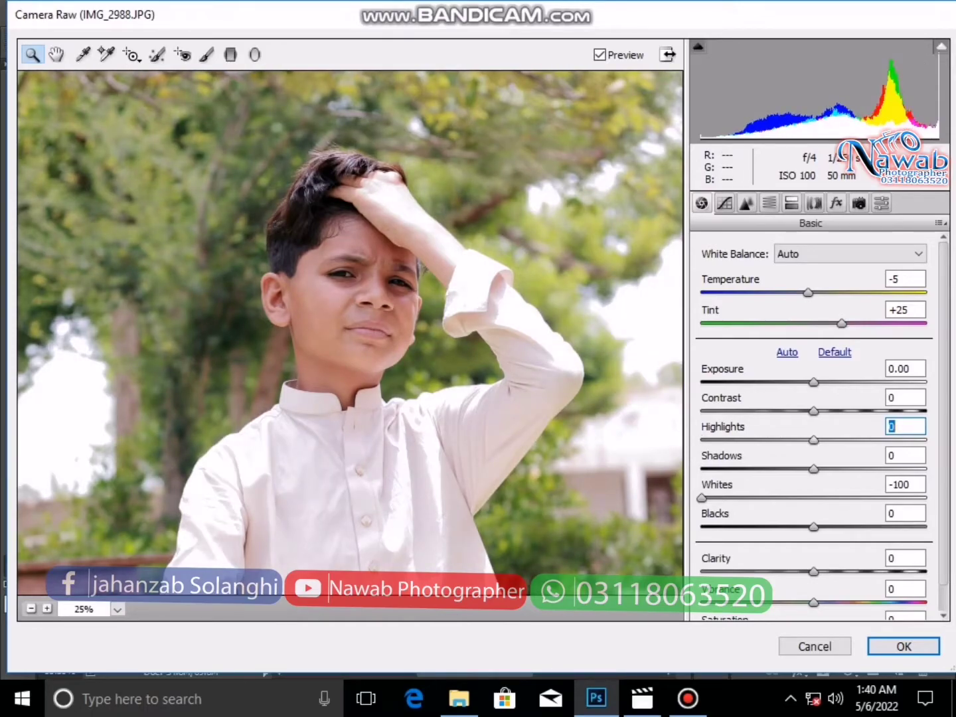
text(-100)
key(Return)
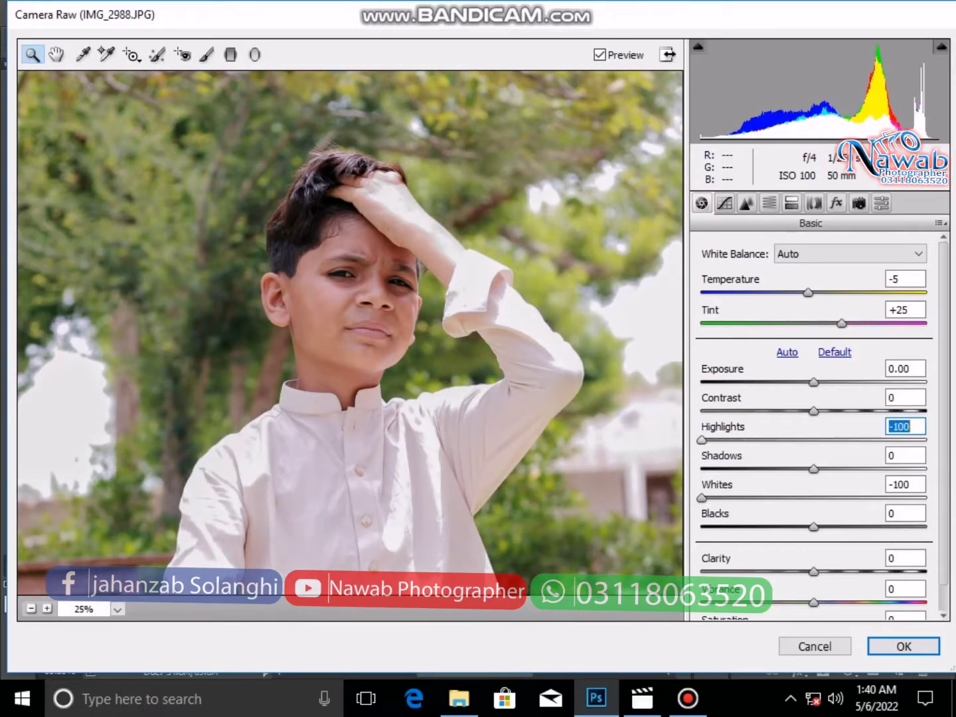
Set Shadows to +15, Blacks to -28 and Vibrance to +42
key(Tab)
key(Up)
key(Up)
key(Up)
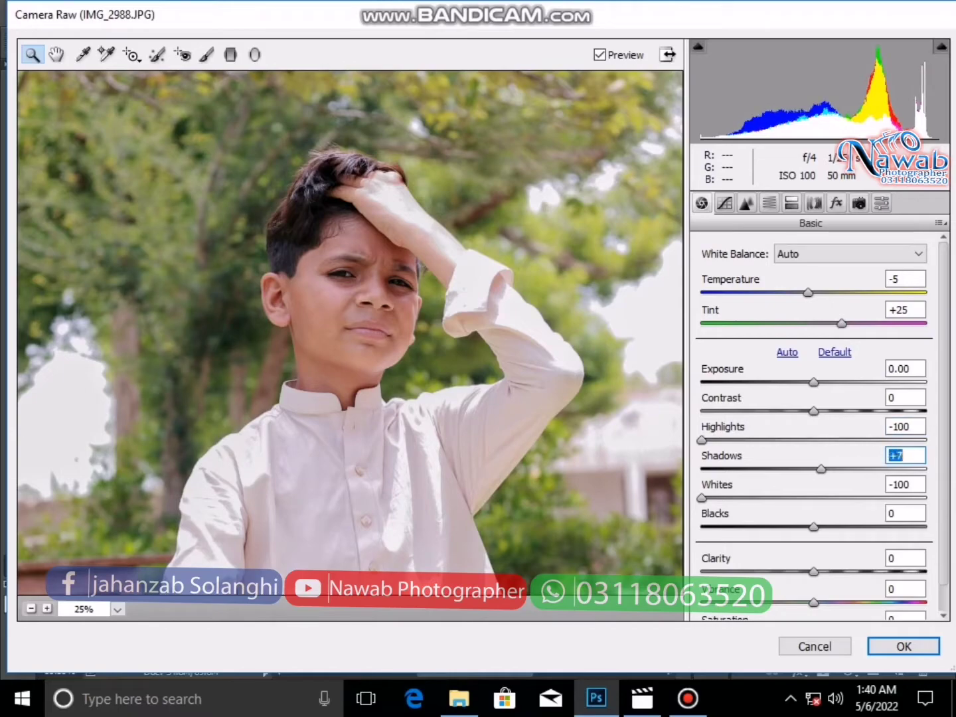
key(Up)
key(Up)
key(Up)
key(Up)
key(Up)
key(Up)
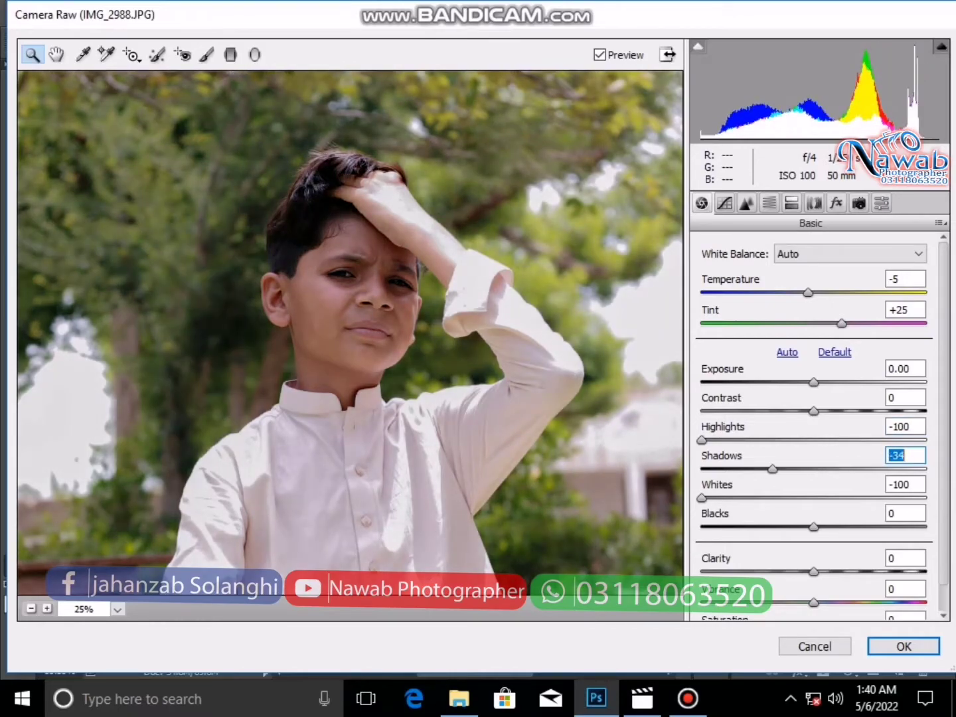
key(Tab)
key(Tab)
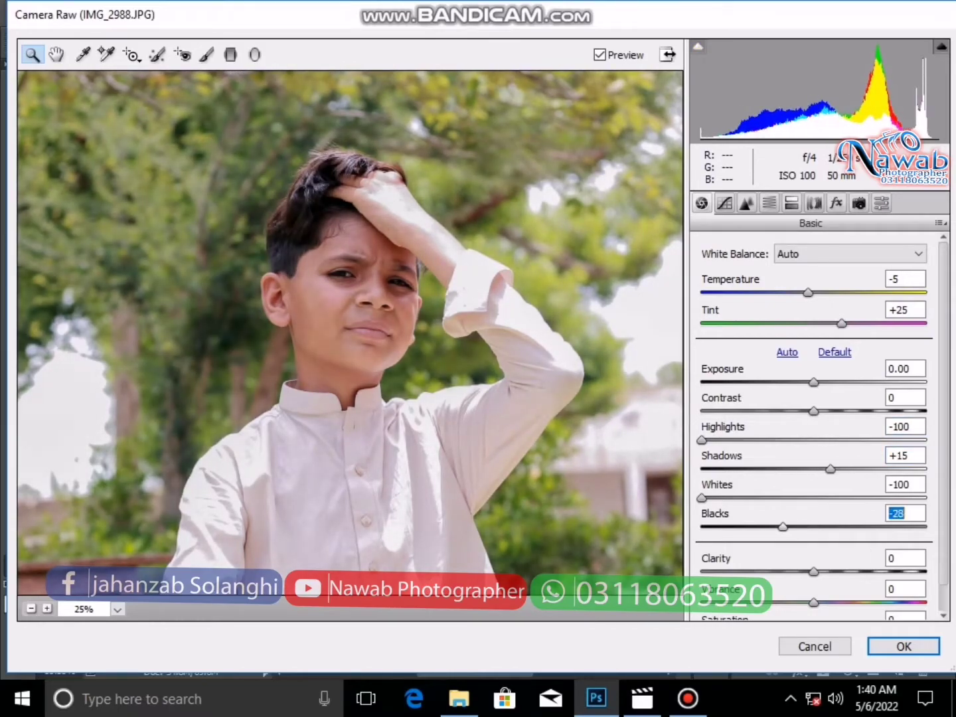
text(-28)
right_click(525, 126)
click(582, 363)
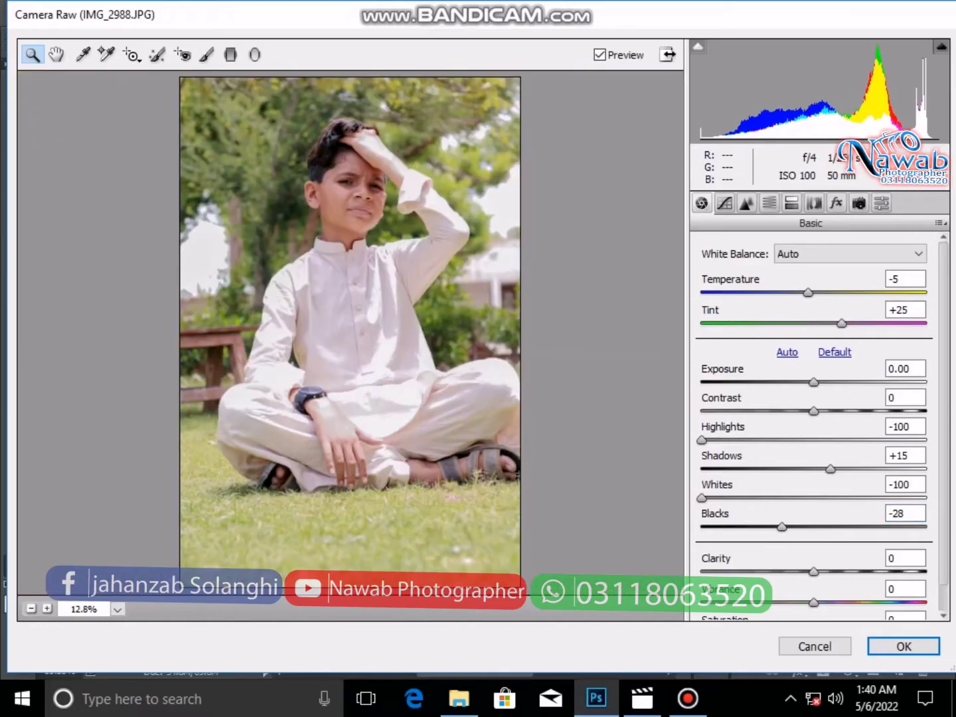
text(19)
key(Return)
text(42)
key(Return)
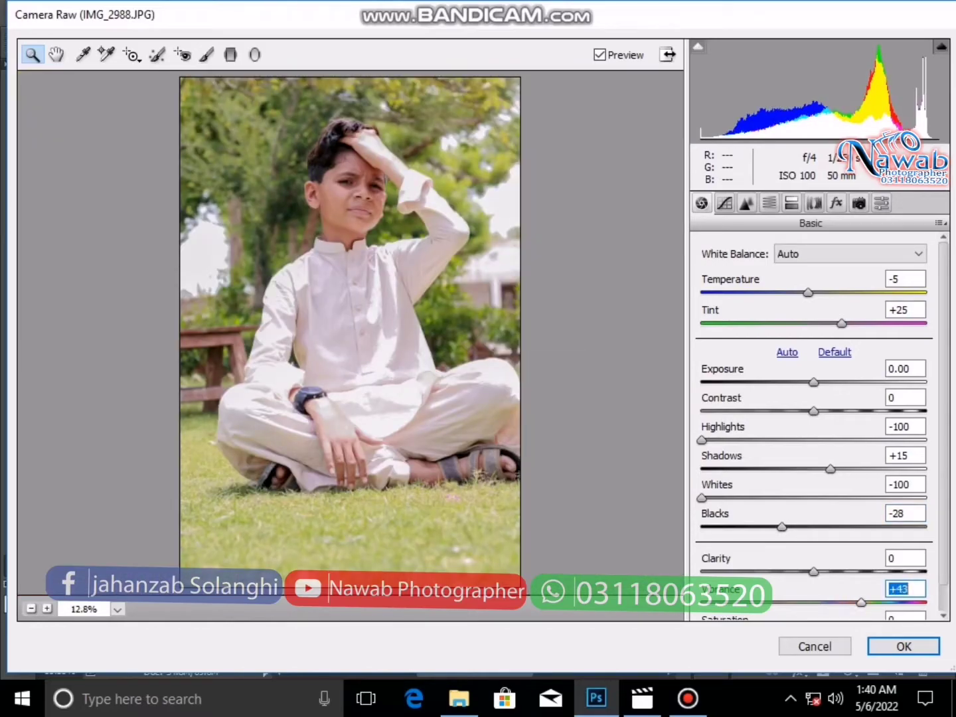
In HSL, set Yellows saturation +100, Yellows hue +100 and Greens hue -39
key(ctrl+alt+4)
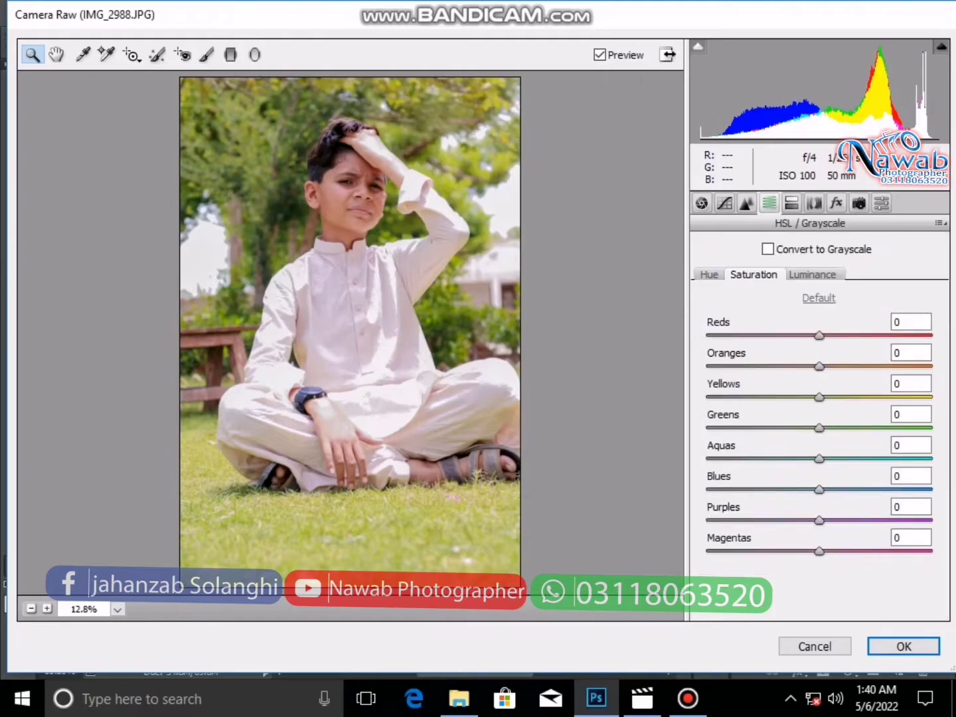
text(100)
key(Return)
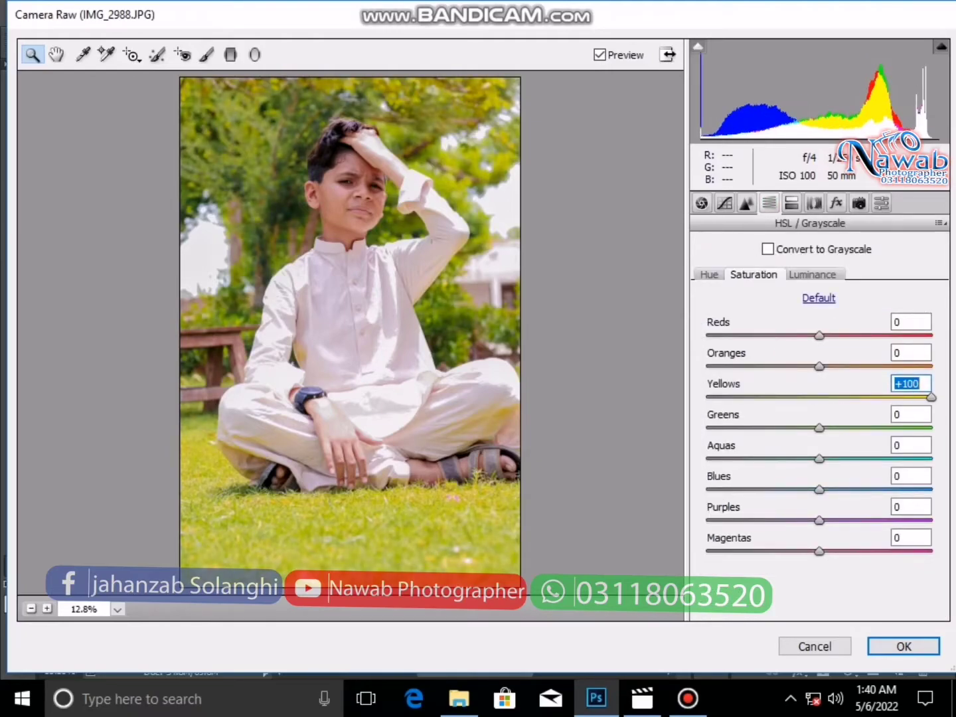
click(708, 274)
text(100)
key(Return)
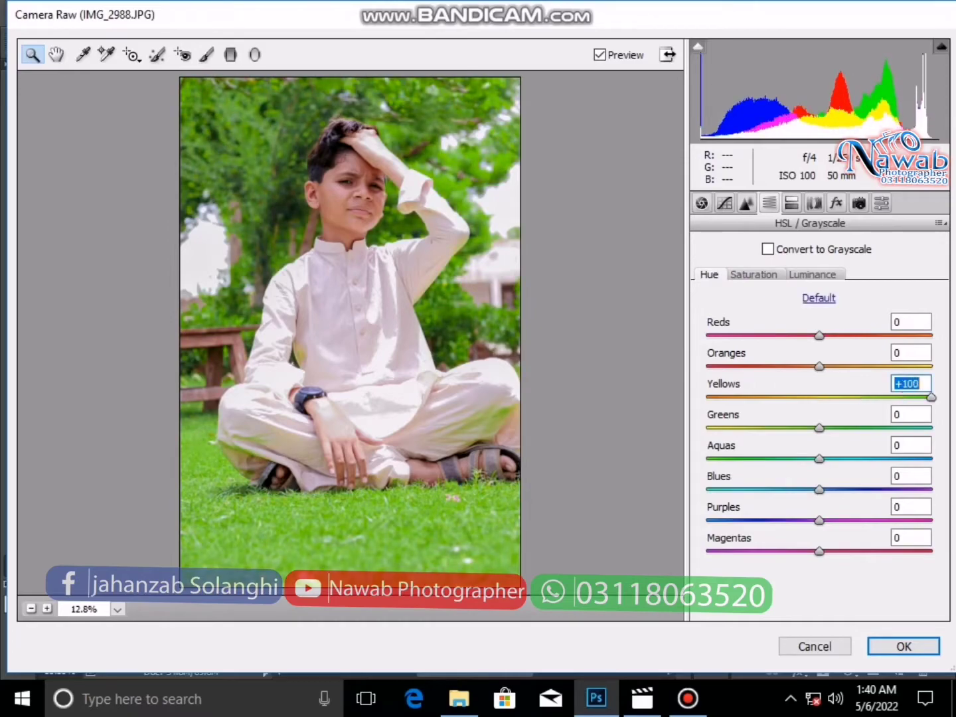
key(Tab)
text(16)
key(Return)
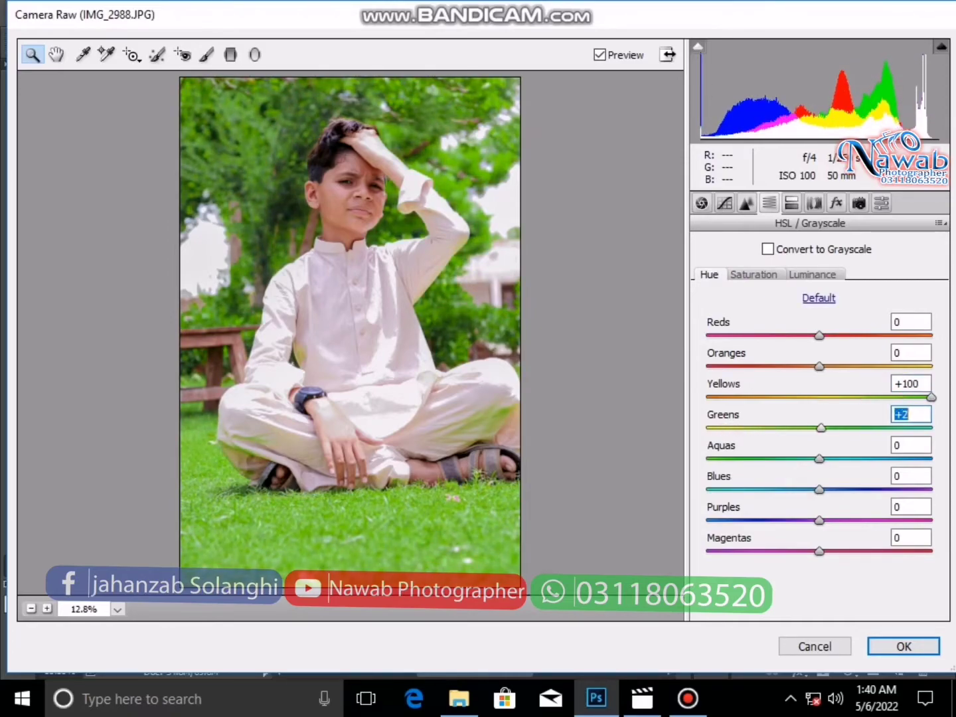
text(-39)
key(Return)
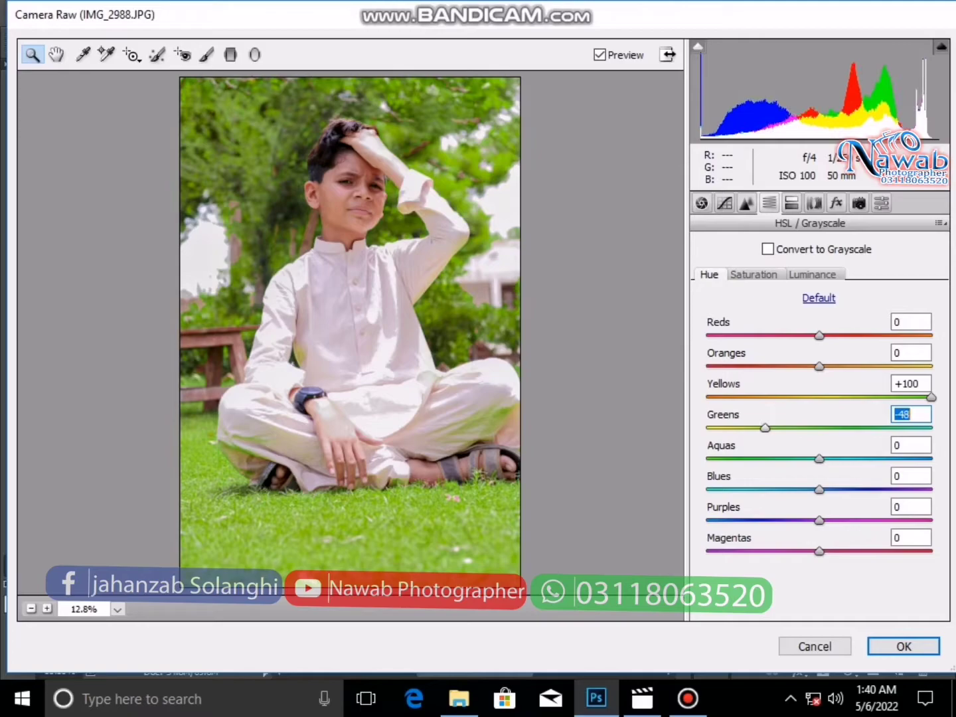
Set HSL saturation to Yellows +7 and Greens +100
click(754, 274)
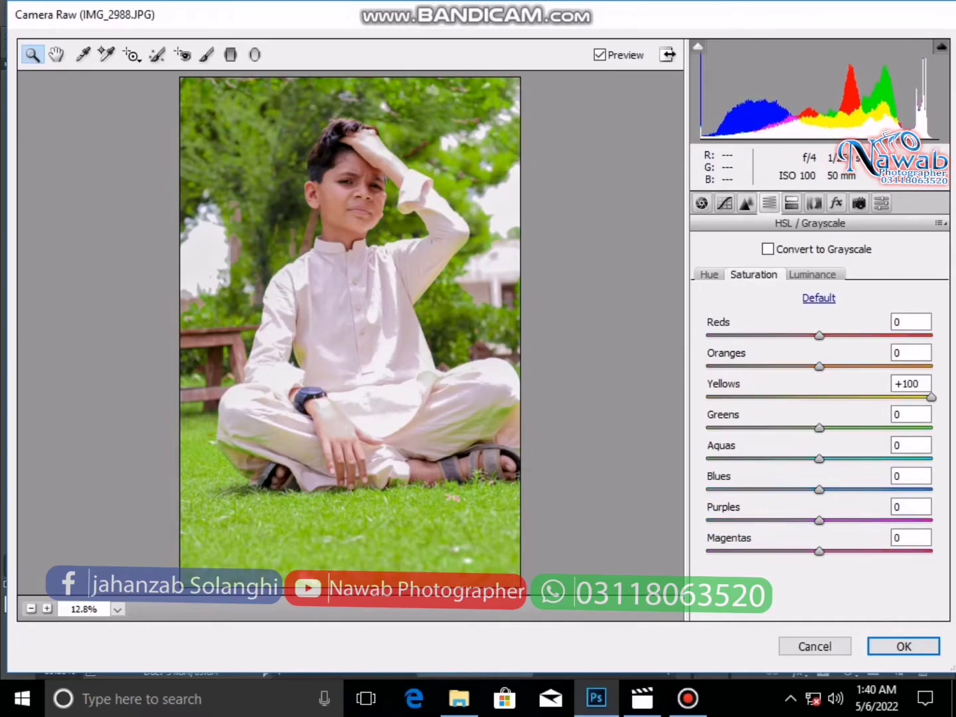
text(7)
key(Return)
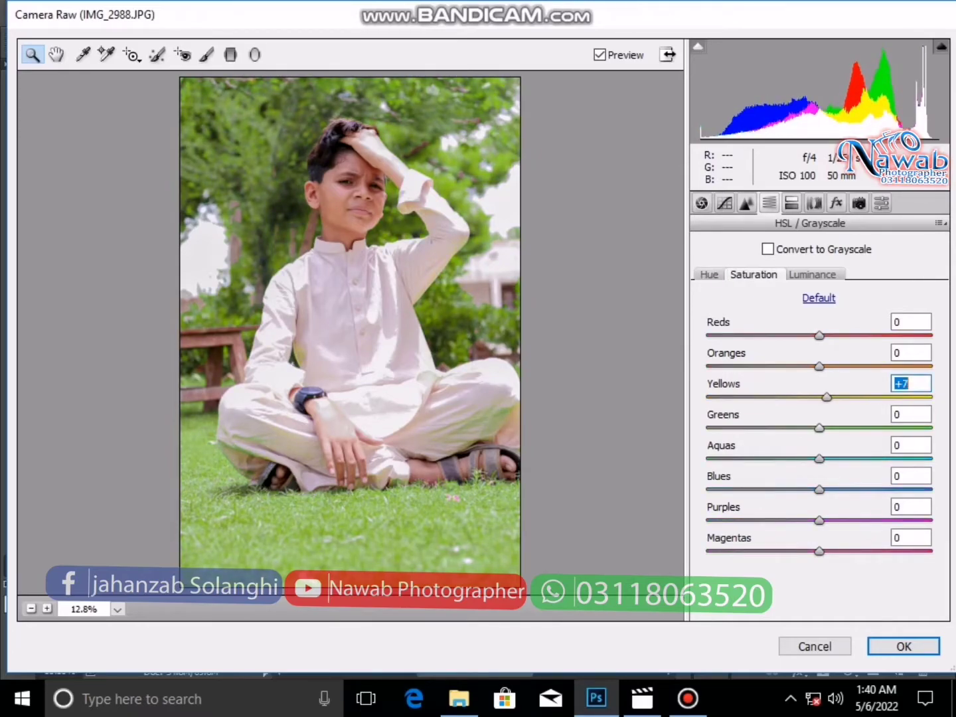
key(Tab)
text(100)
key(Return)
Review the Hue, Split Toning and Effects panels, then bring up the panel options menu
click(709, 274)
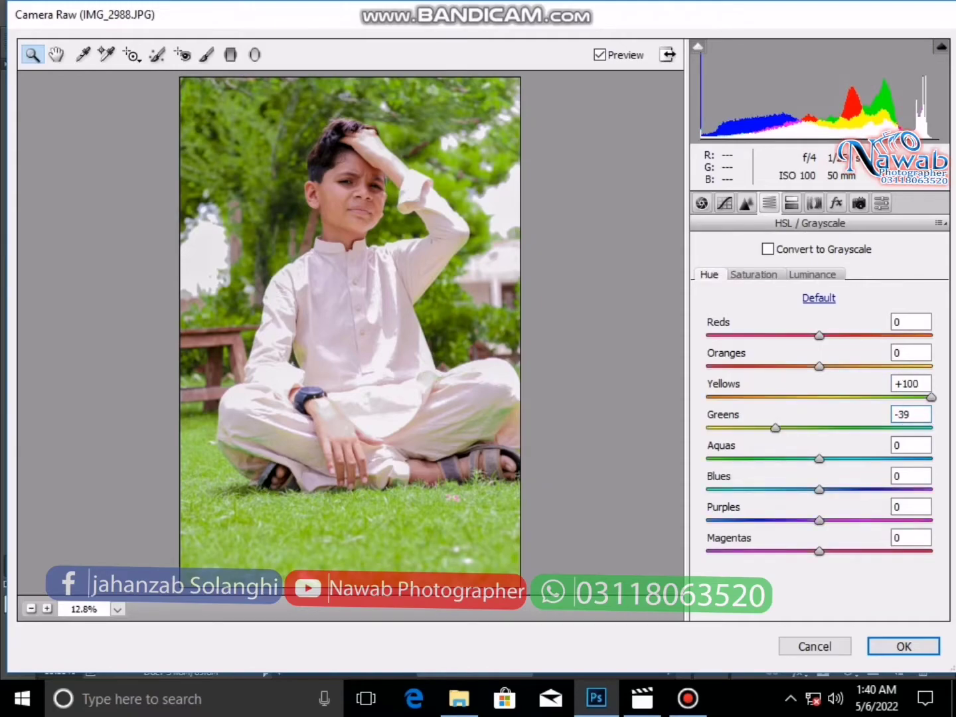
click(791, 204)
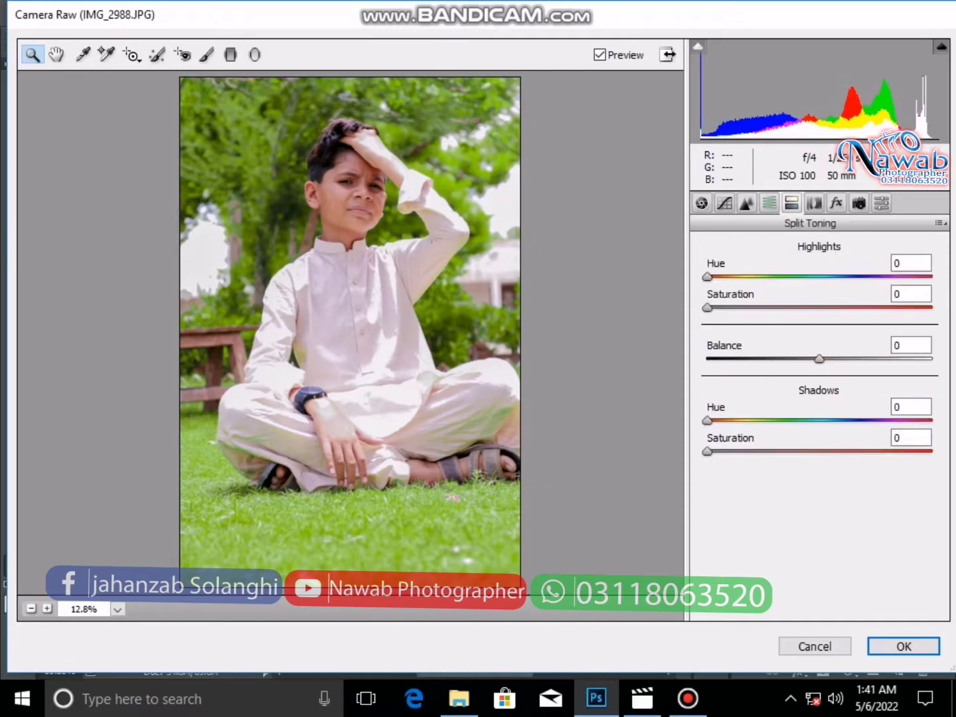
click(769, 203)
click(835, 203)
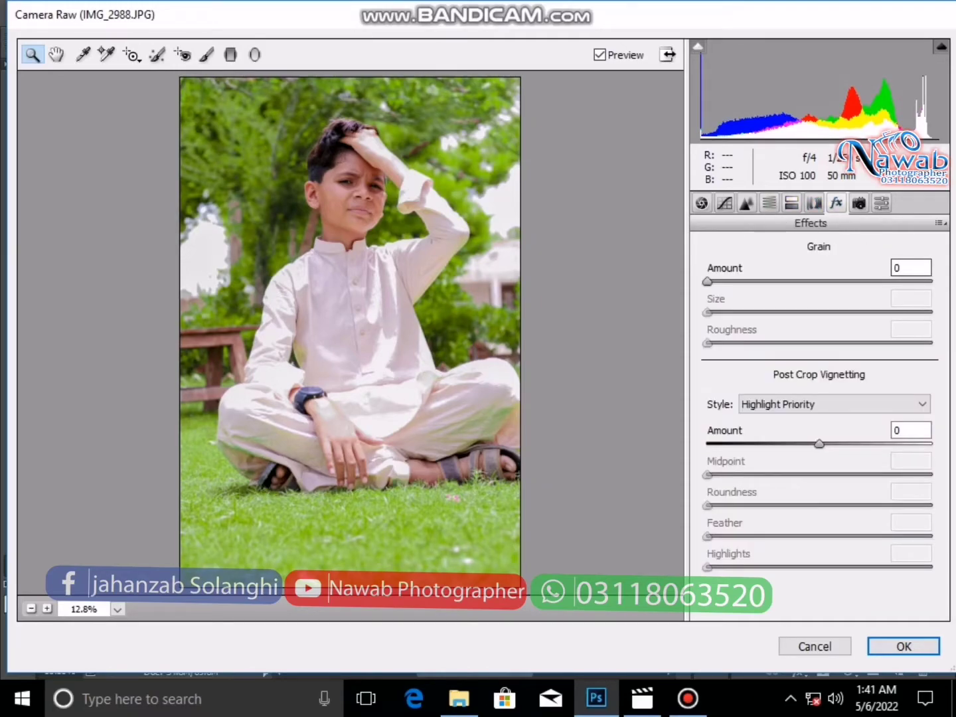
click(939, 223)
Save the Camera Raw settings as preset 'new p' in D:\CAMERA RAW PRESET, then close Camera Raw
click(824, 425)
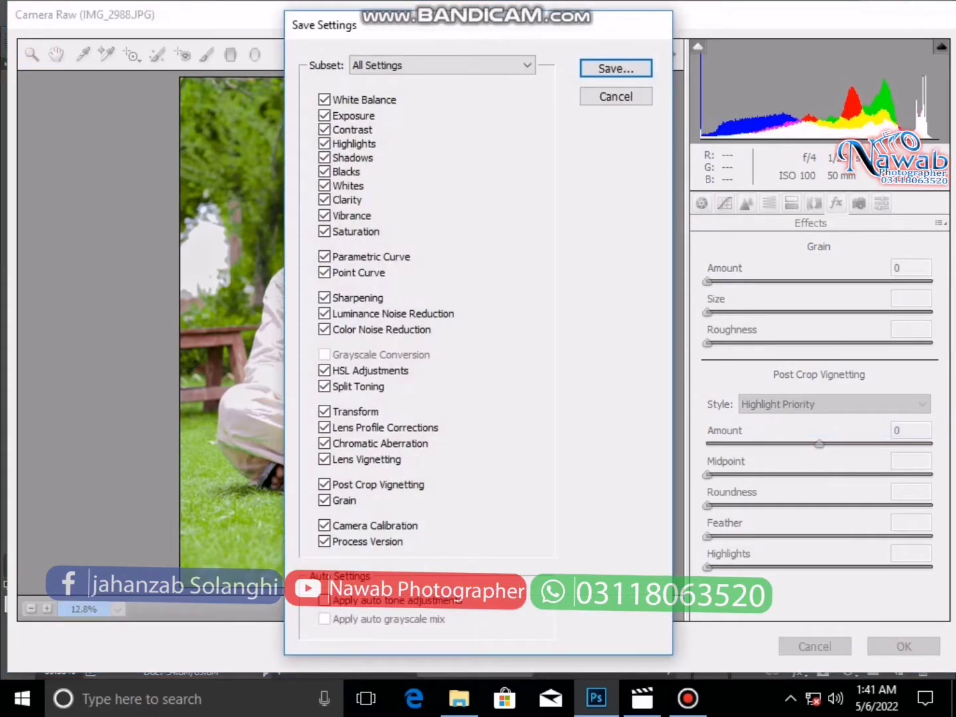
click(615, 68)
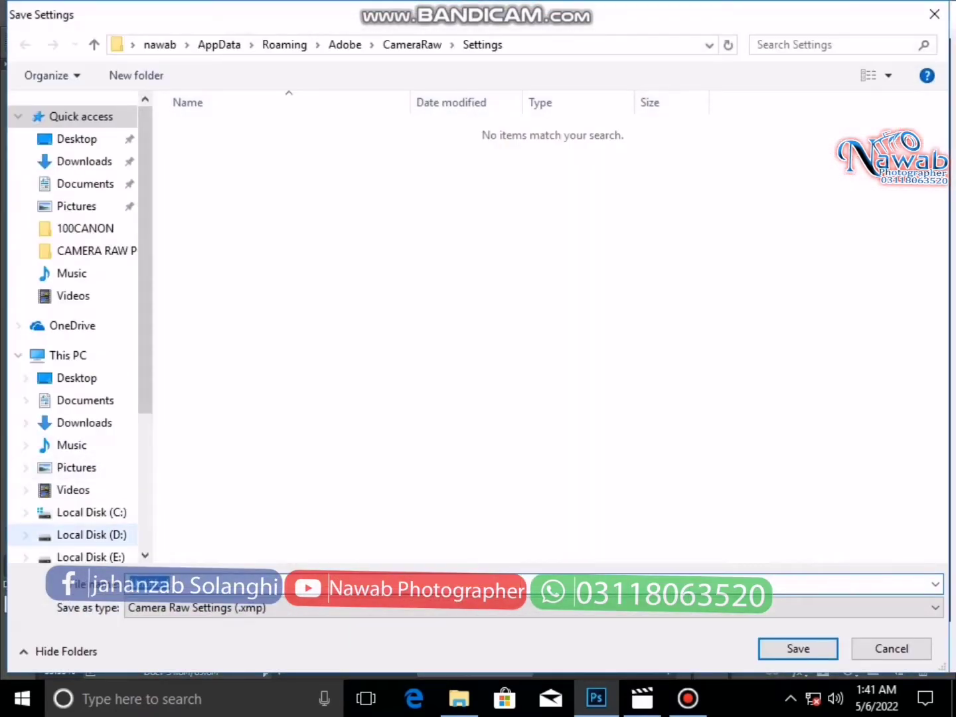
click(91, 535)
double_click(331, 160)
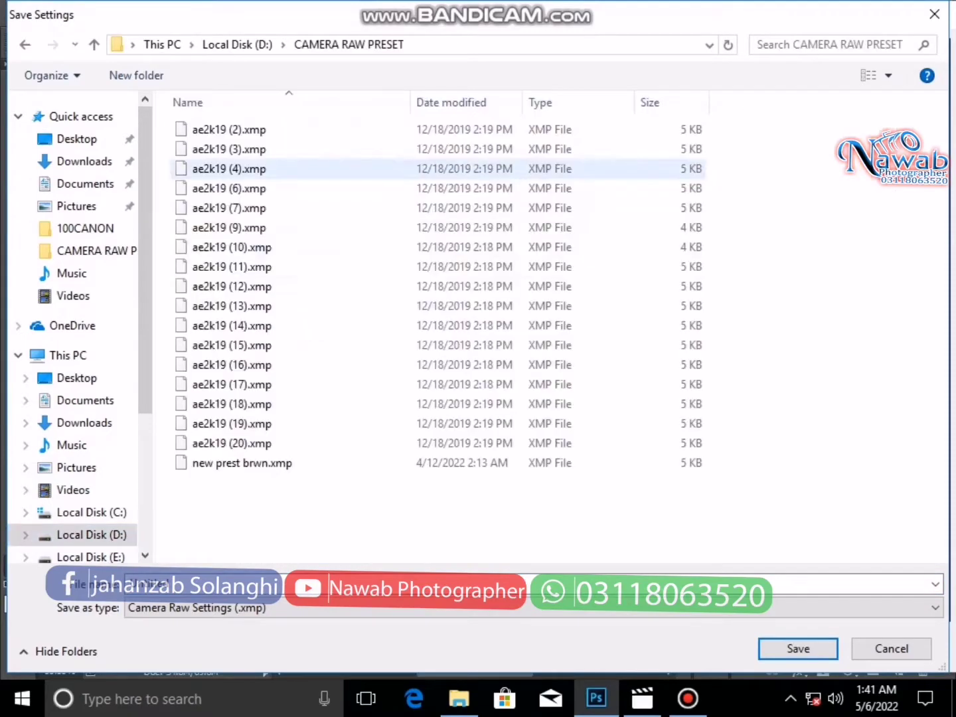
click(664, 583)
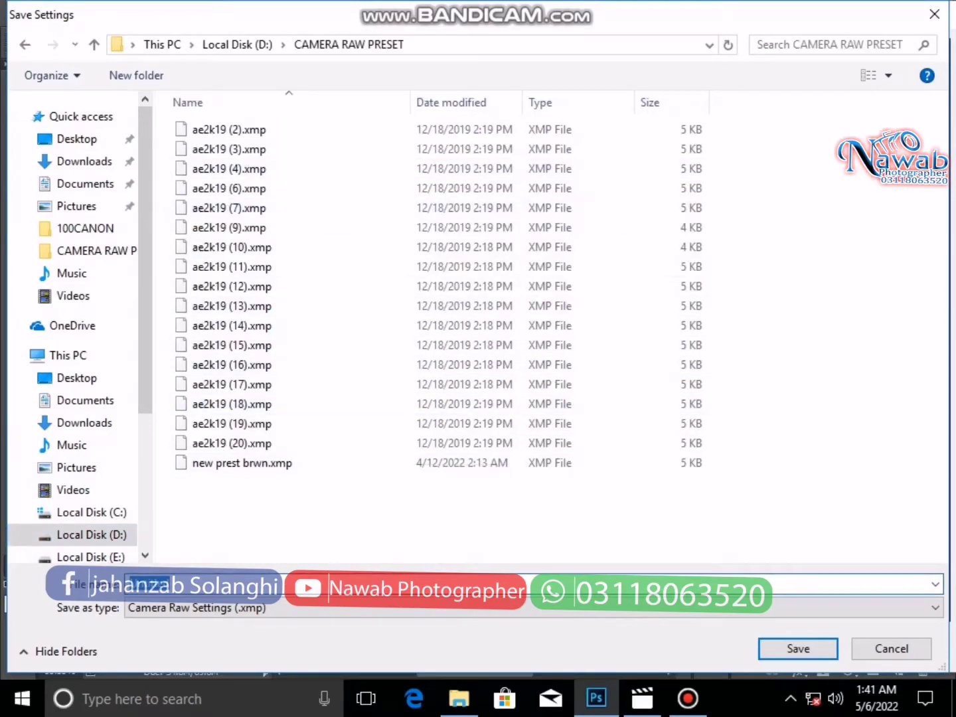
text(new p)
key(Return)
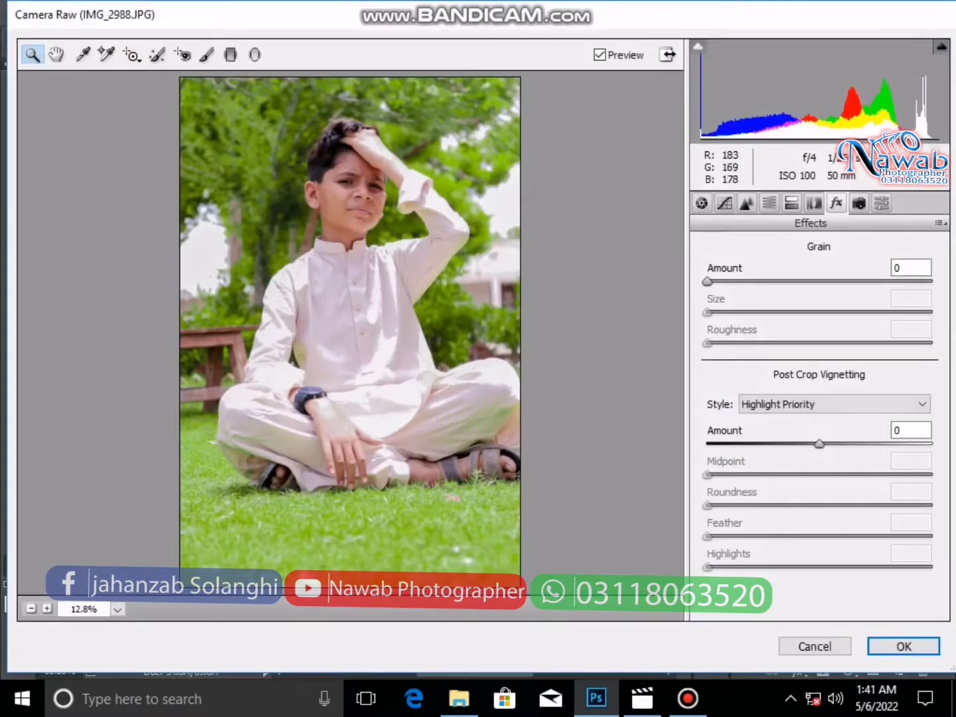
key(Escape)
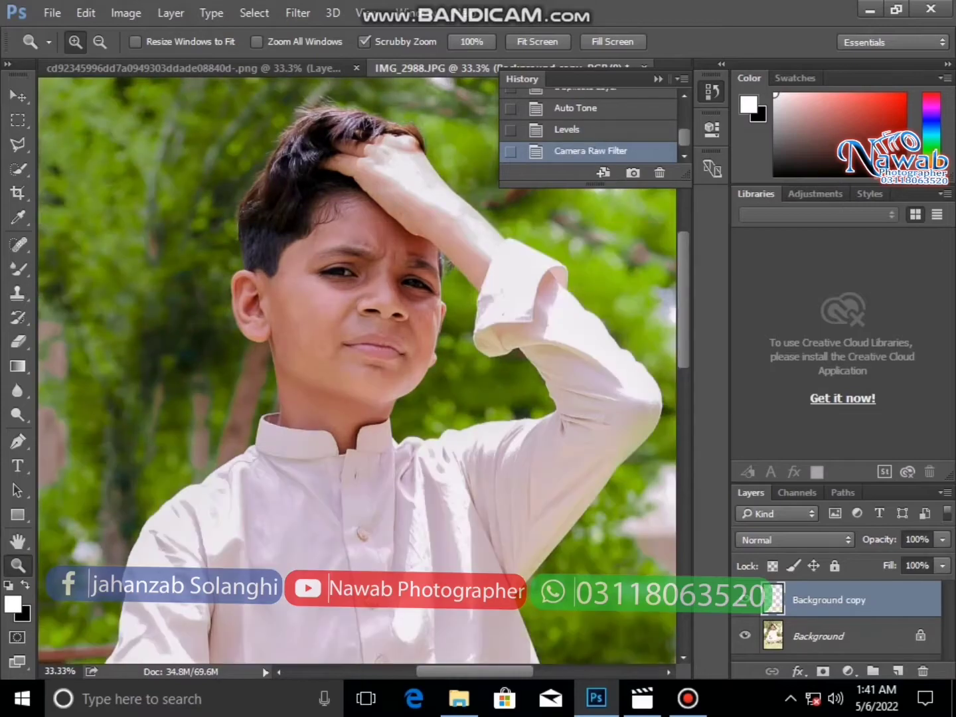
Reopen the Camera Raw Filter and load the new preset.xmp settings
click(296, 13)
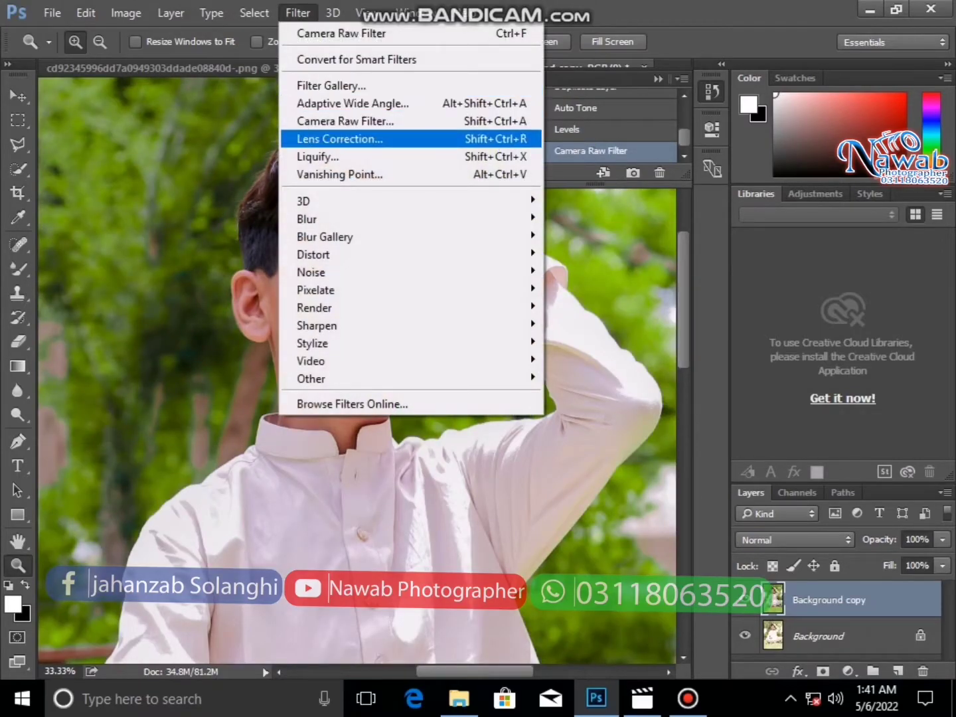
click(345, 121)
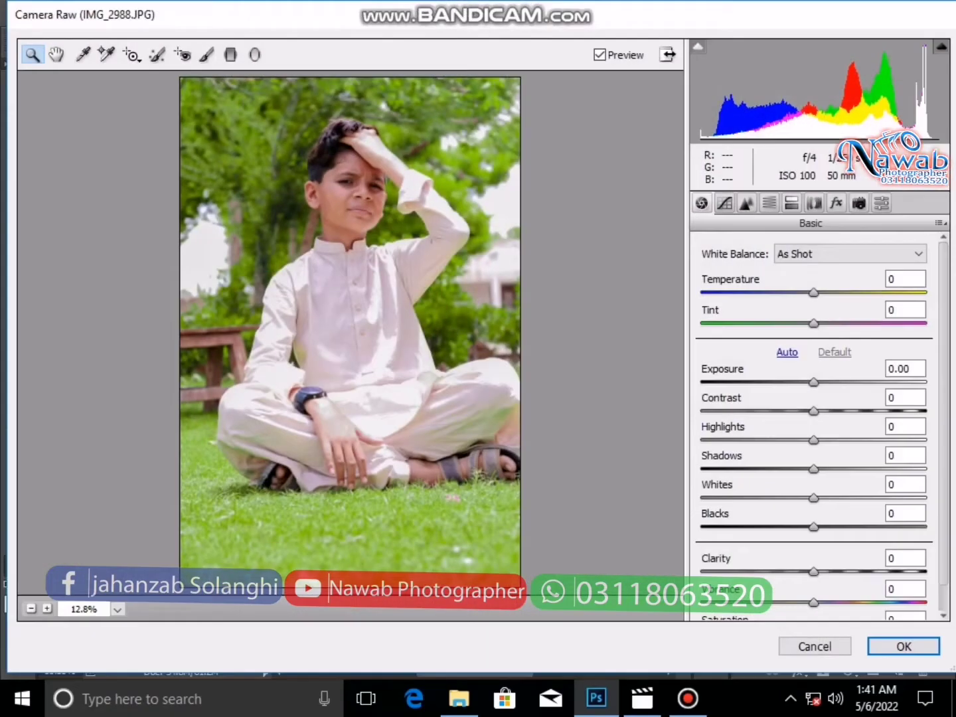
click(941, 223)
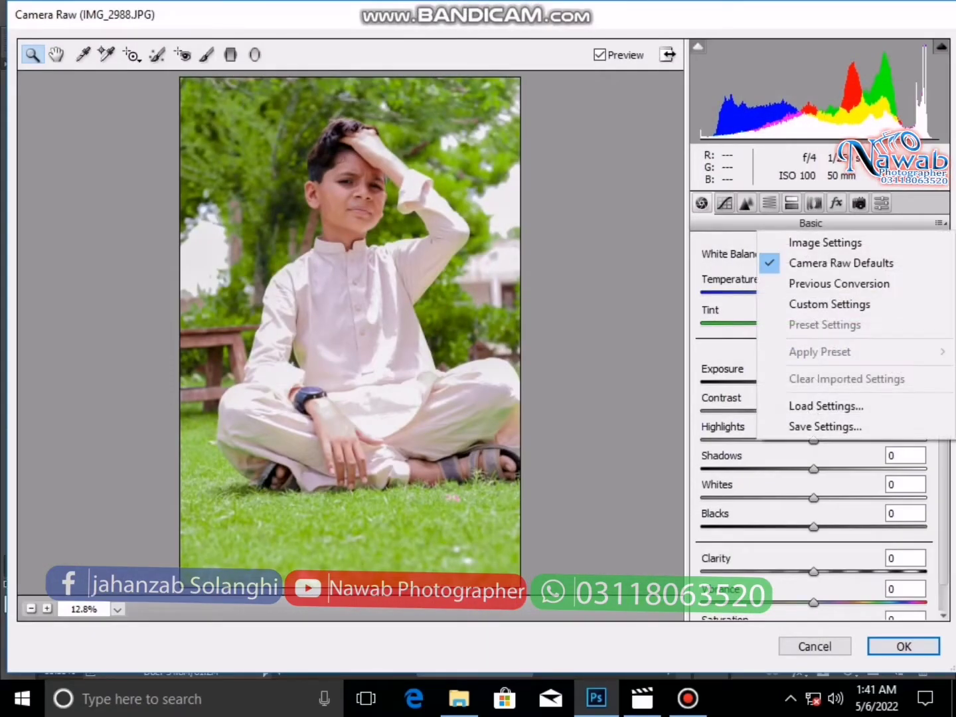
click(827, 406)
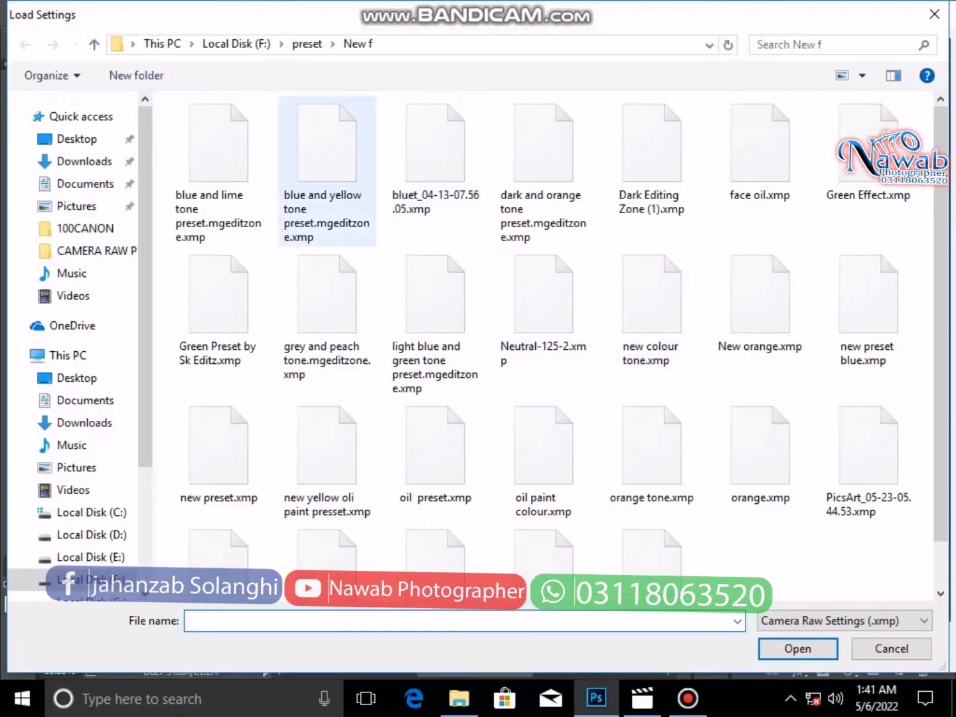
double_click(219, 451)
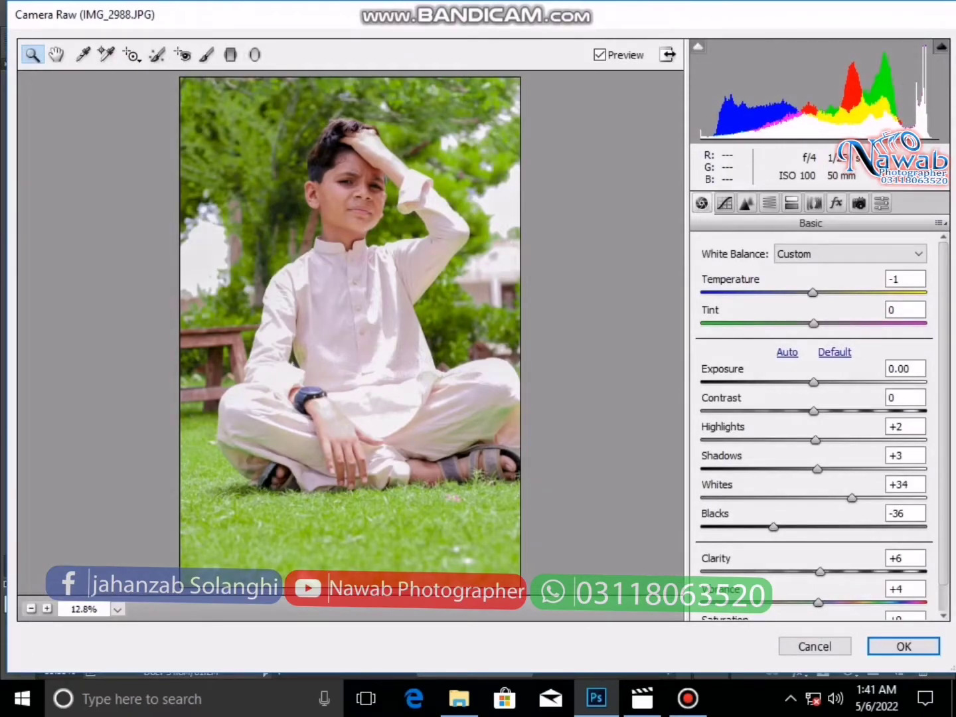
key(ctrl+plus)
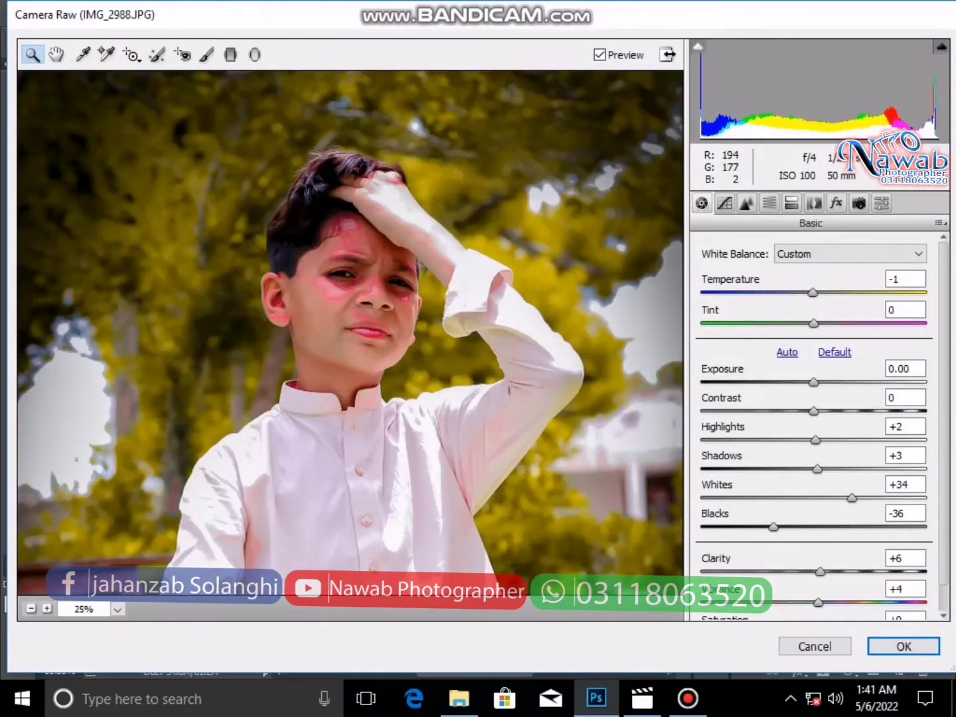
Lower the Reds saturation to -26 and lighten the dark vignette in Effects
click(769, 203)
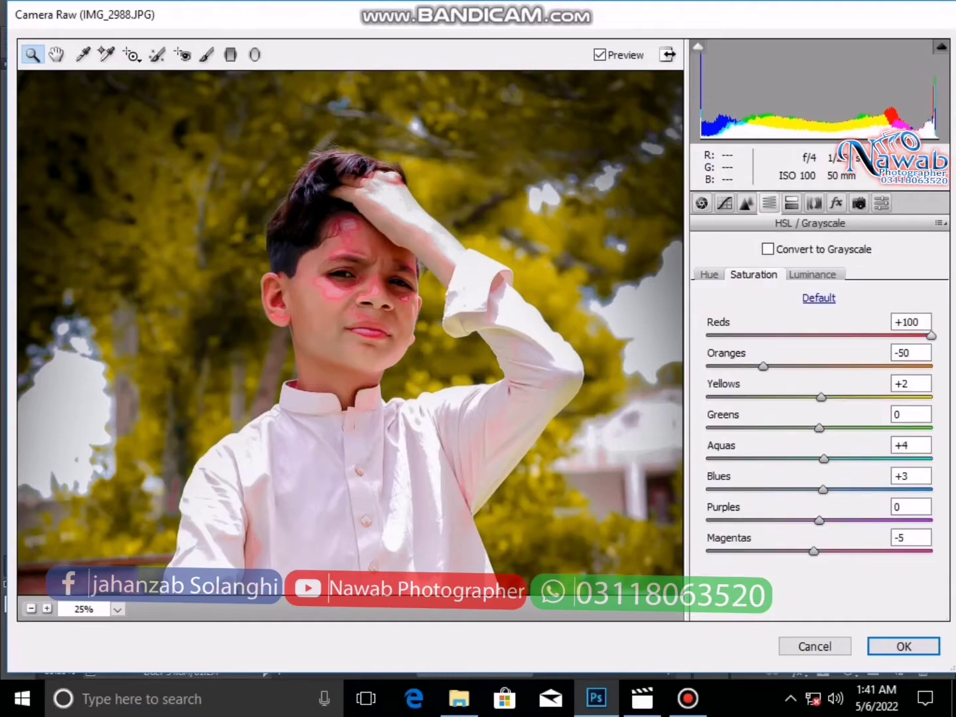
drag(931, 336, 790, 336)
right_click(519, 128)
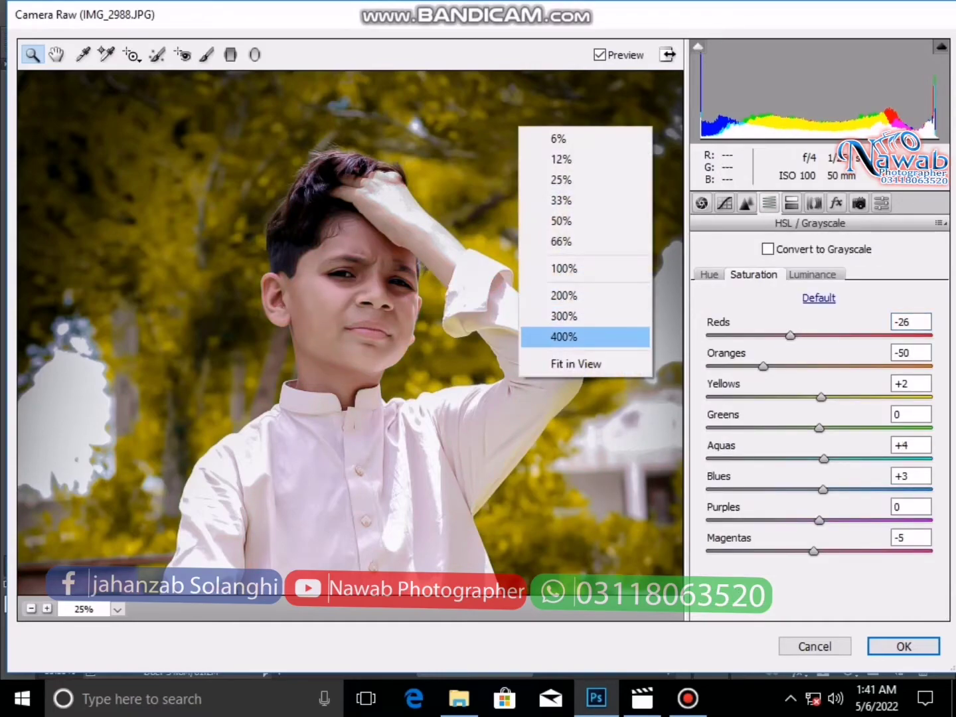
click(574, 363)
click(835, 203)
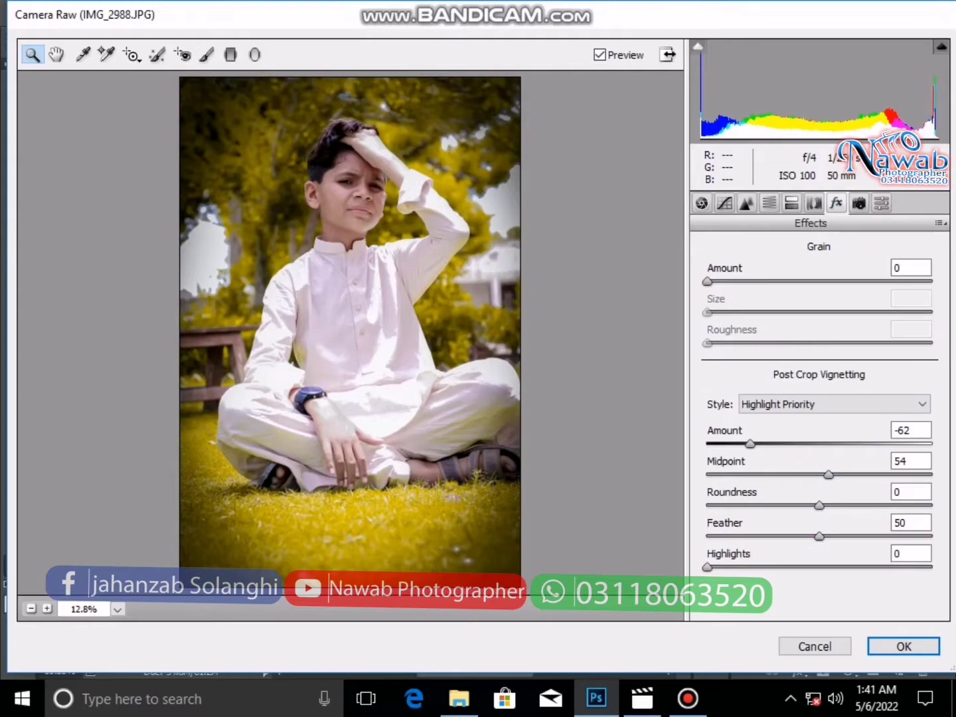
drag(749, 444, 831, 443)
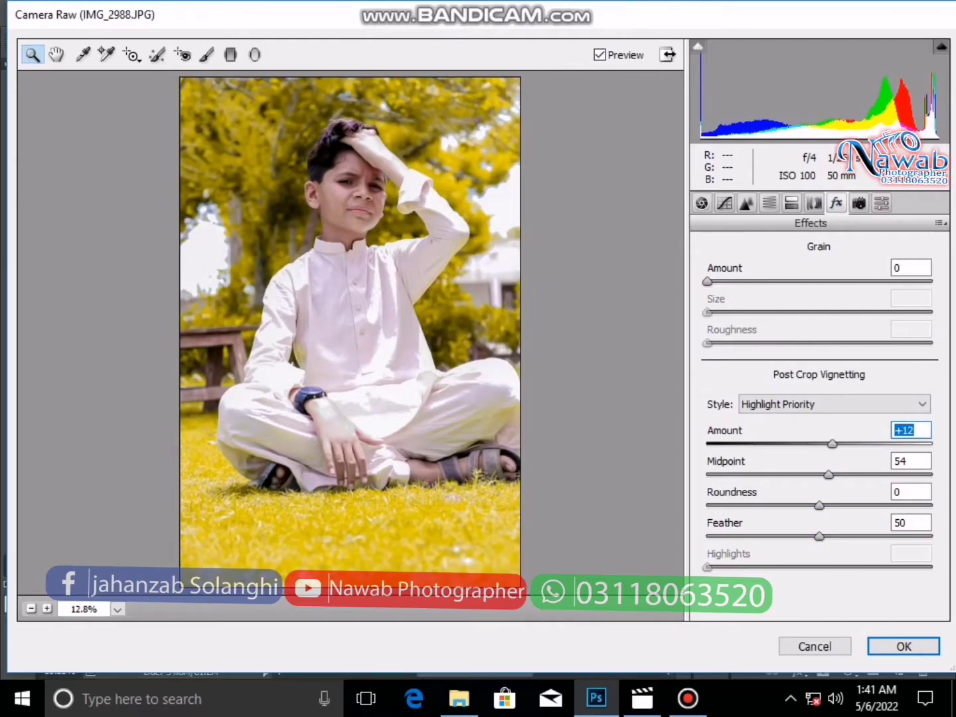
Shift the Greens hue back toward a natural green
key(ctrl+alt+4)
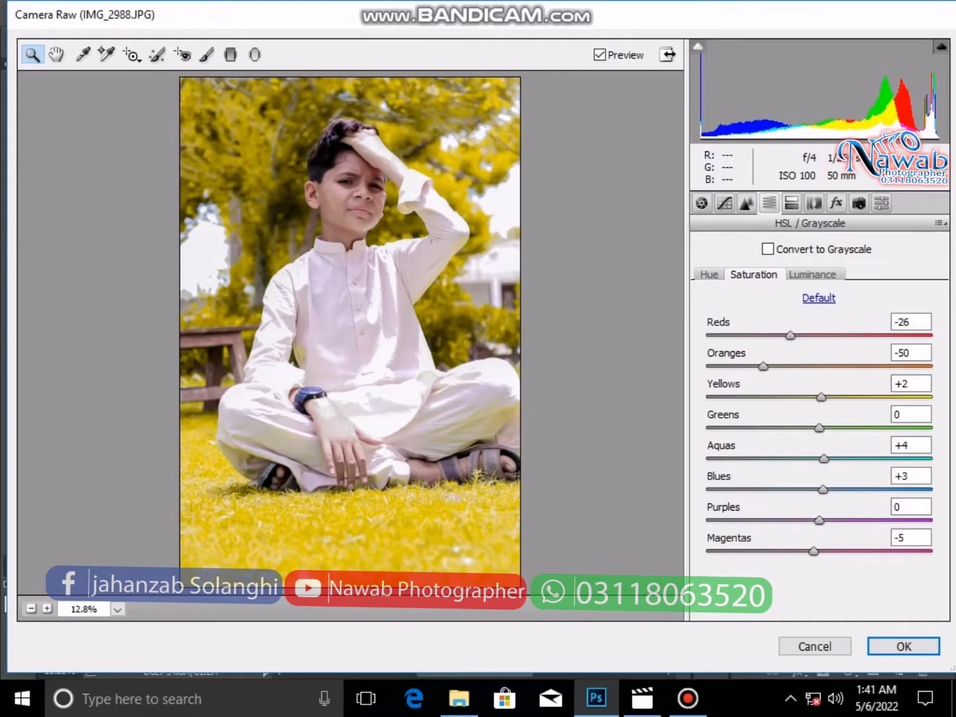
key(ctrl+alt+shift+h)
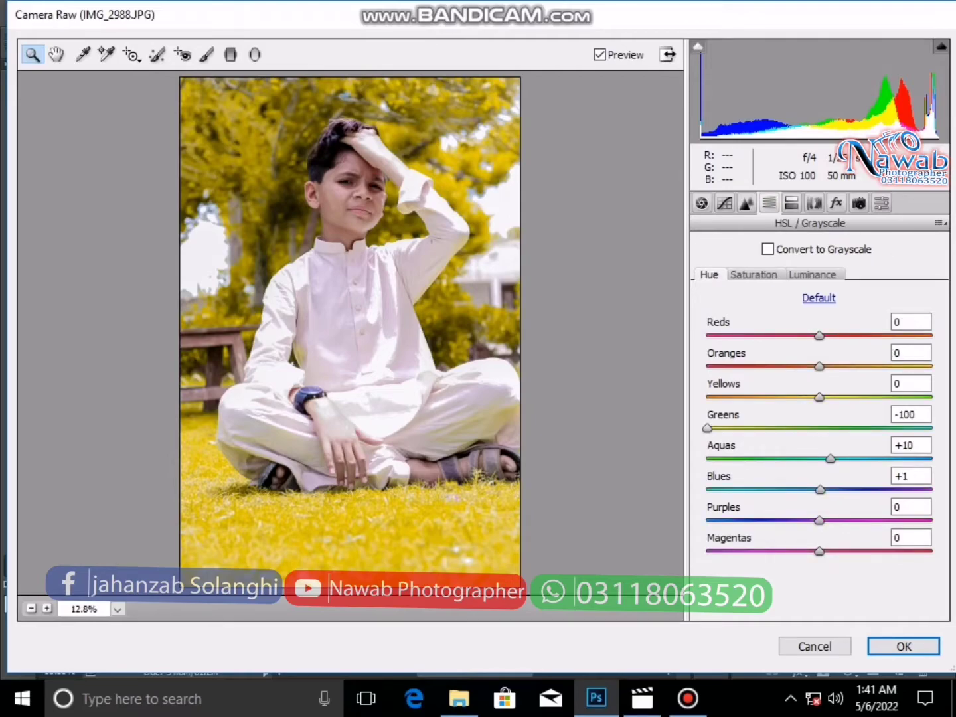
text(15)
key(Down)
key(Down)
key(Down)
key(Down)
key(Down)
key(Down)
key(Down)
key(Down)
key(Down)
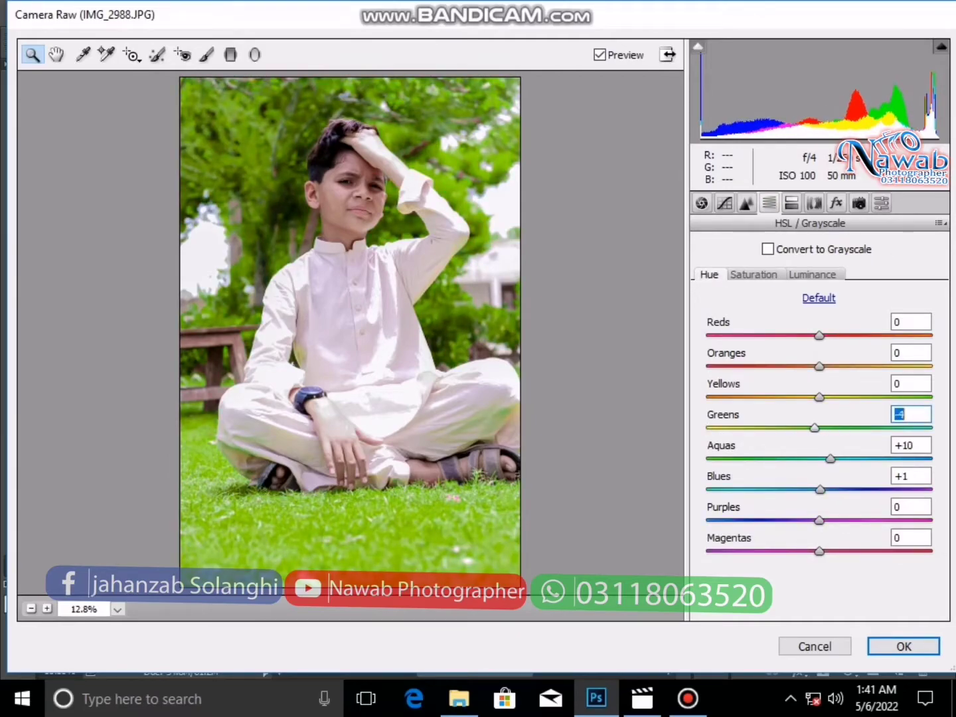
key(Down)
key(Down)
key(Down)
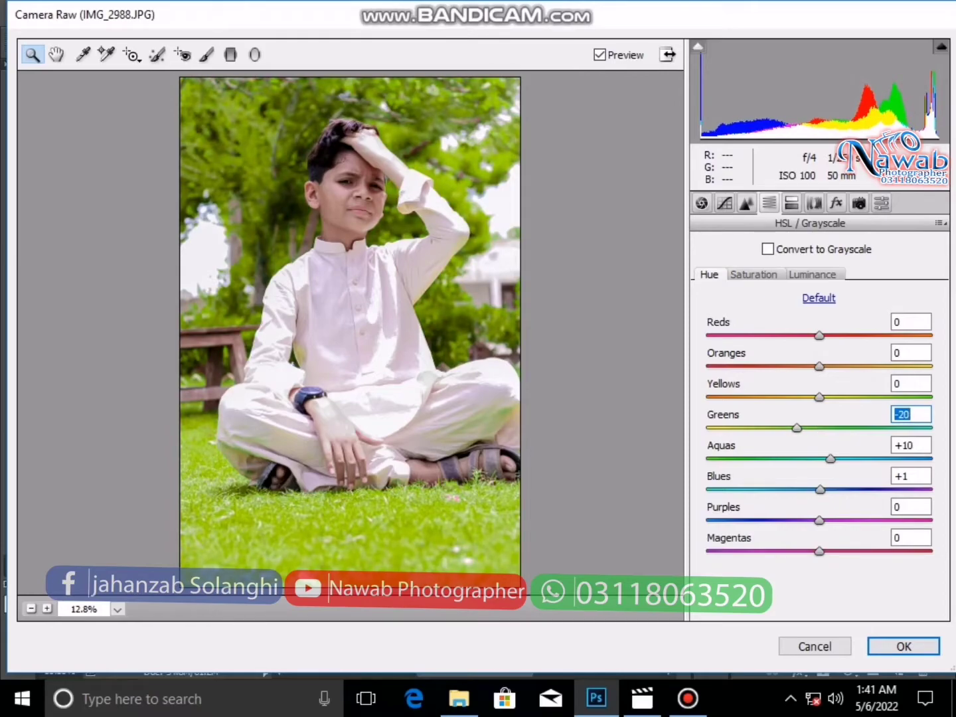
Adjust the Reds saturation to -7 and the Oranges saturation to -27
key(ctrl+alt+shift+s)
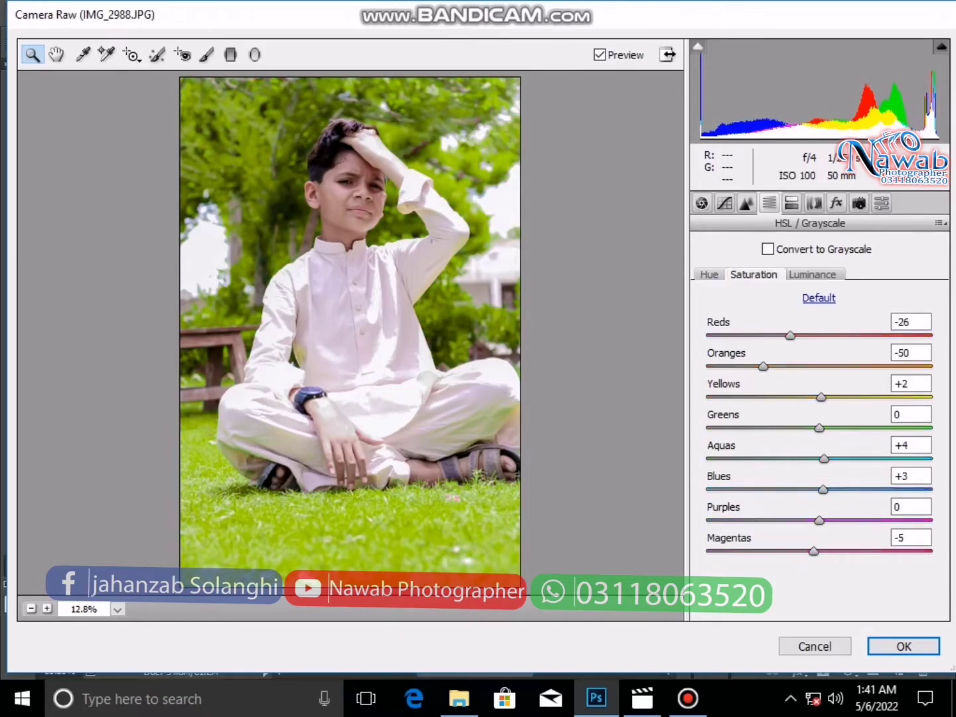
key(ctrl+plus)
key(ctrl+plus)
key(ctrl+plus)
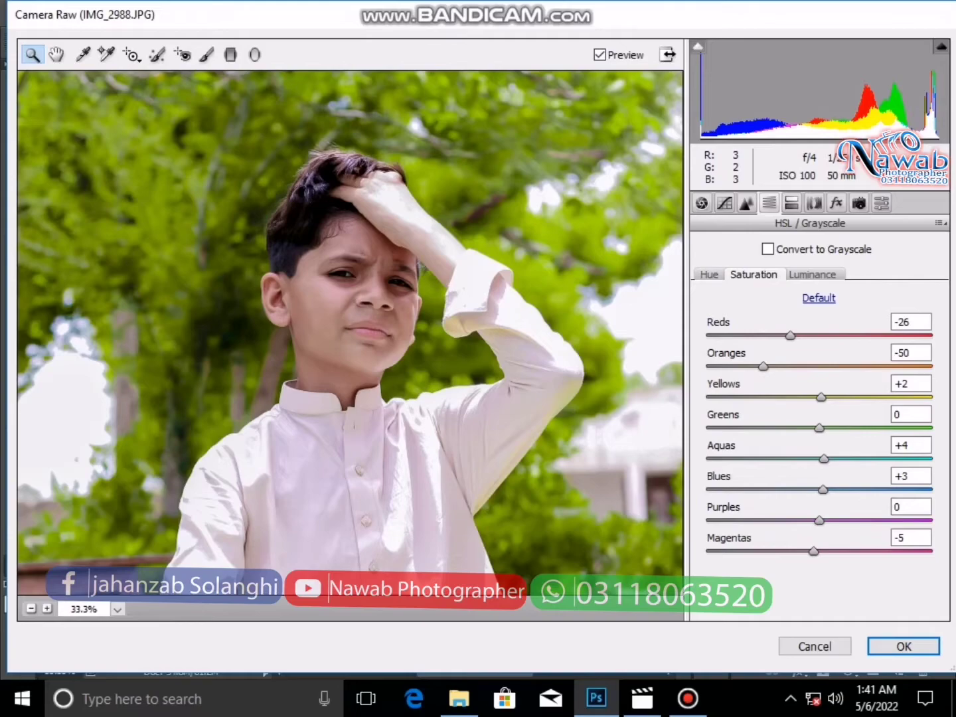
key(shift+Up)
key(shift+Up)
key(shift+Up)
key(Up)
key(Up)
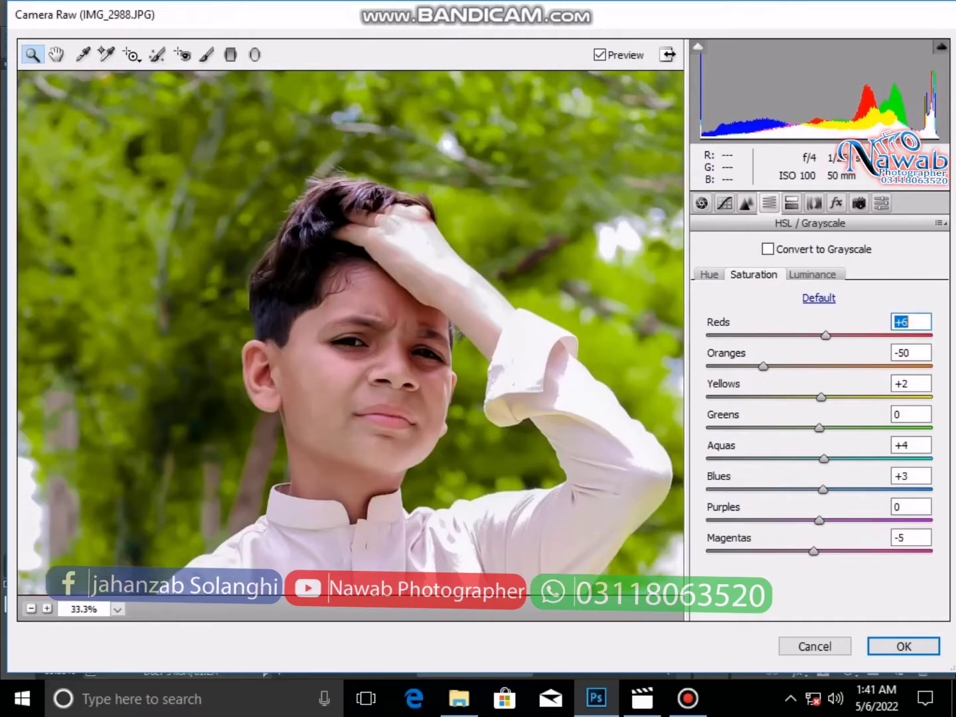
key(shift+Up)
key(shift+Down)
key(shift+Down)
key(Down)
key(Down)
key(Down)
key(Tab)
key(shift+Up)
key(shift+Up)
key(Up)
key(Up)
key(Up)
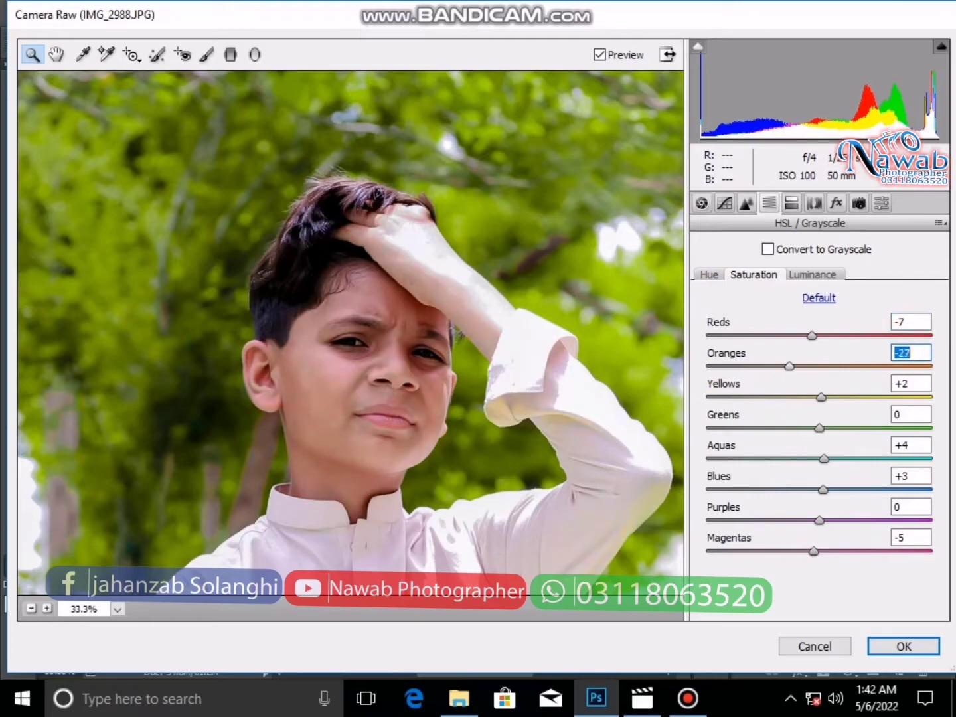
Settle the Reds saturation near -18 and apply the Camera Raw Filter
key(shift+Tab)
key(shift+Down)
key(shift+Down)
key(Down)
key(Down)
key(Down)
key(shift+Up)
key(Up)
key(Up)
key(Up)
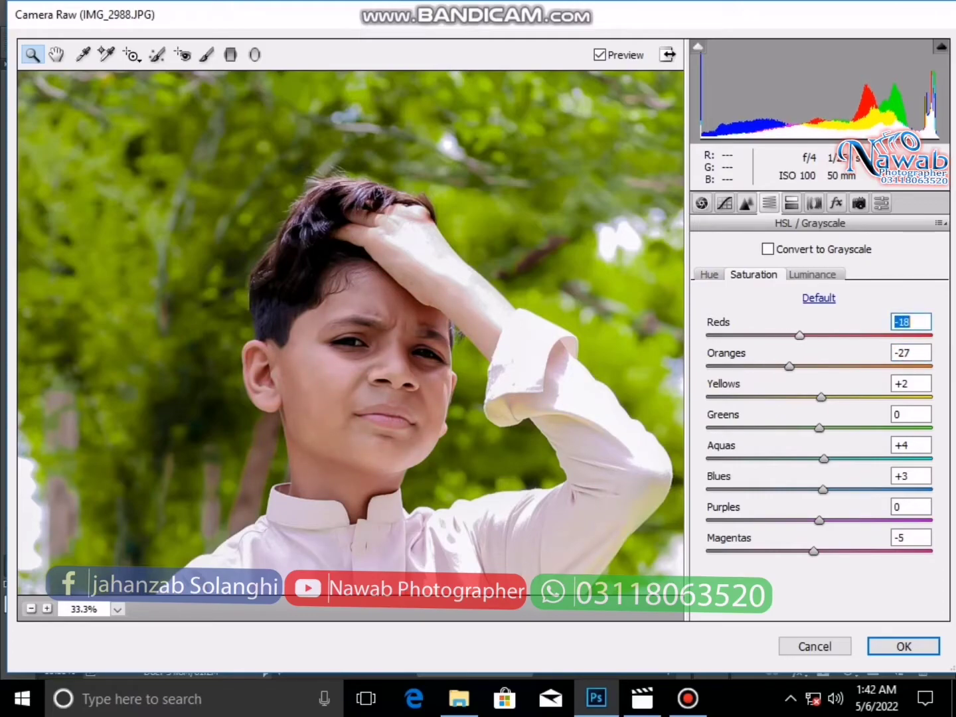
key(Return)
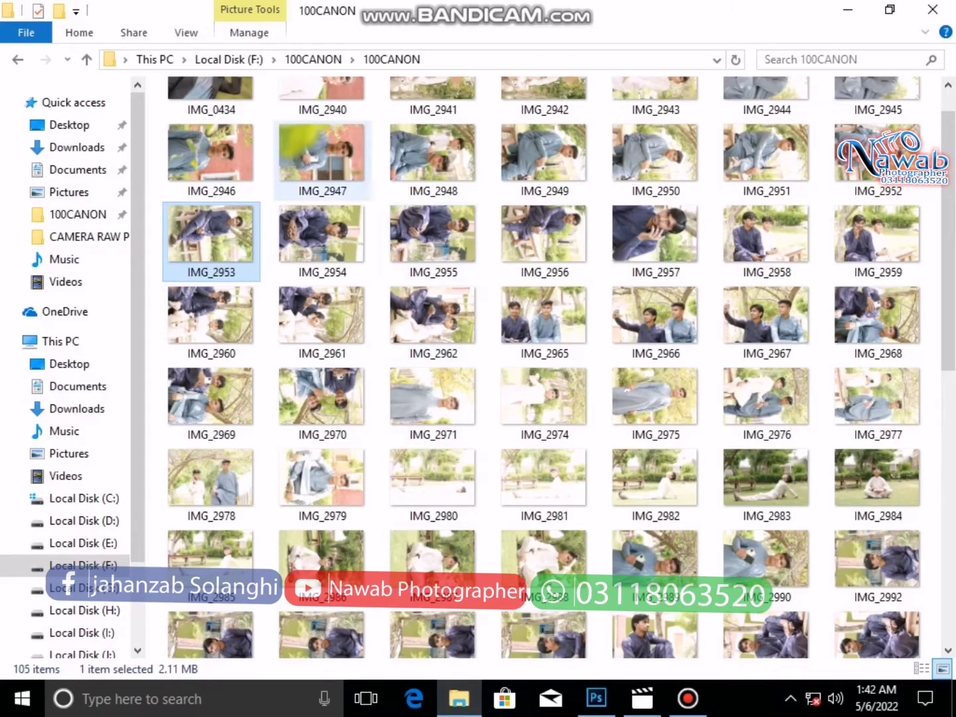
Refresh the 100CANON folder listing four times from its context menu
right_click(381, 194)
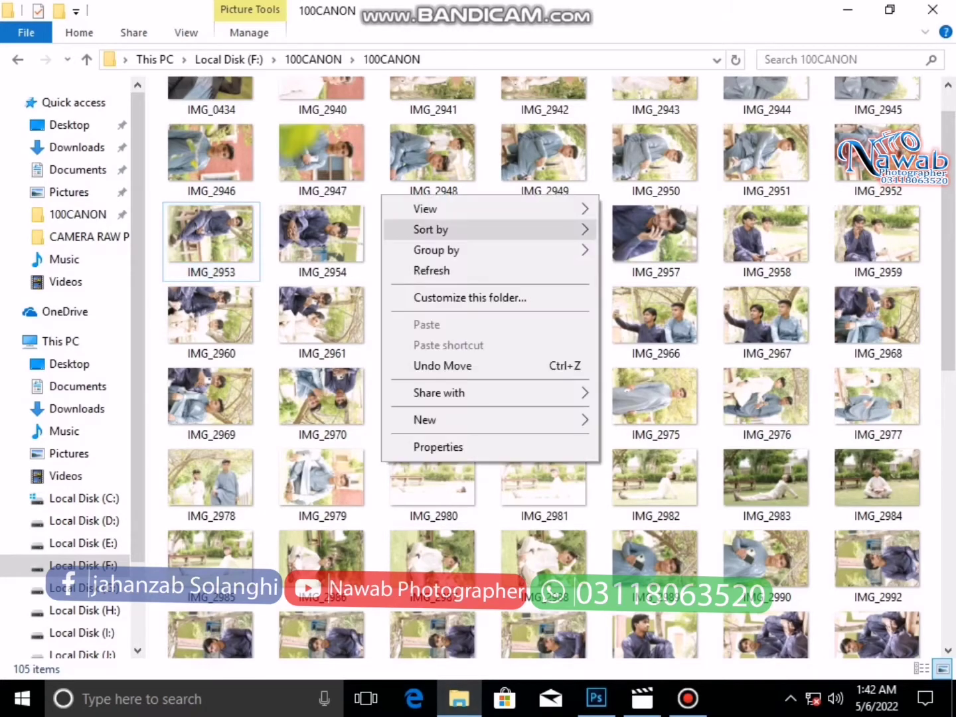
click(419, 271)
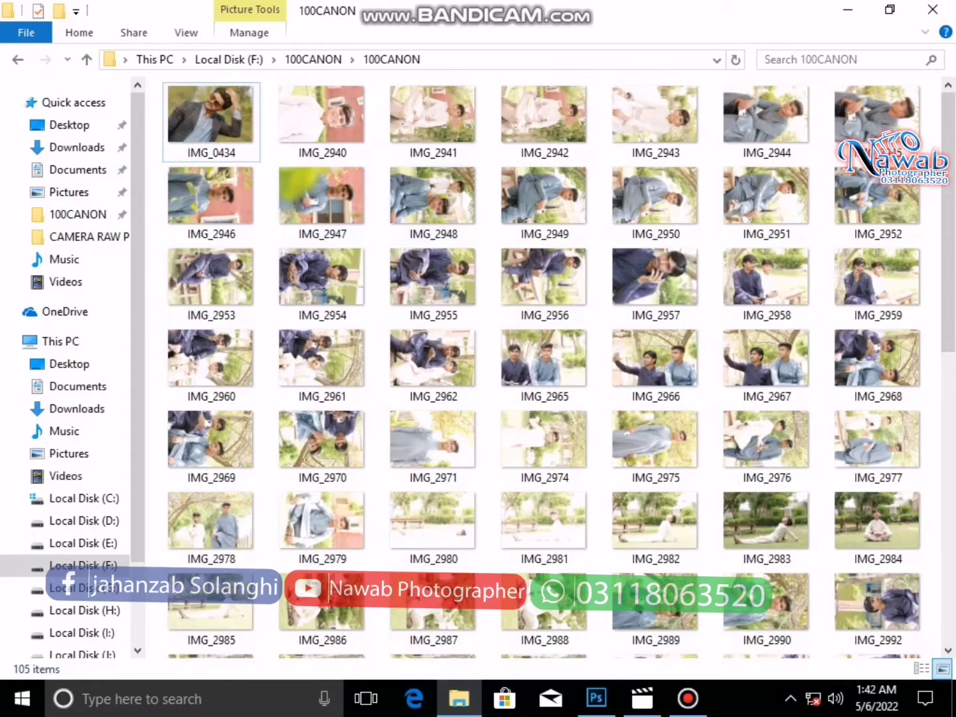
right_click(381, 187)
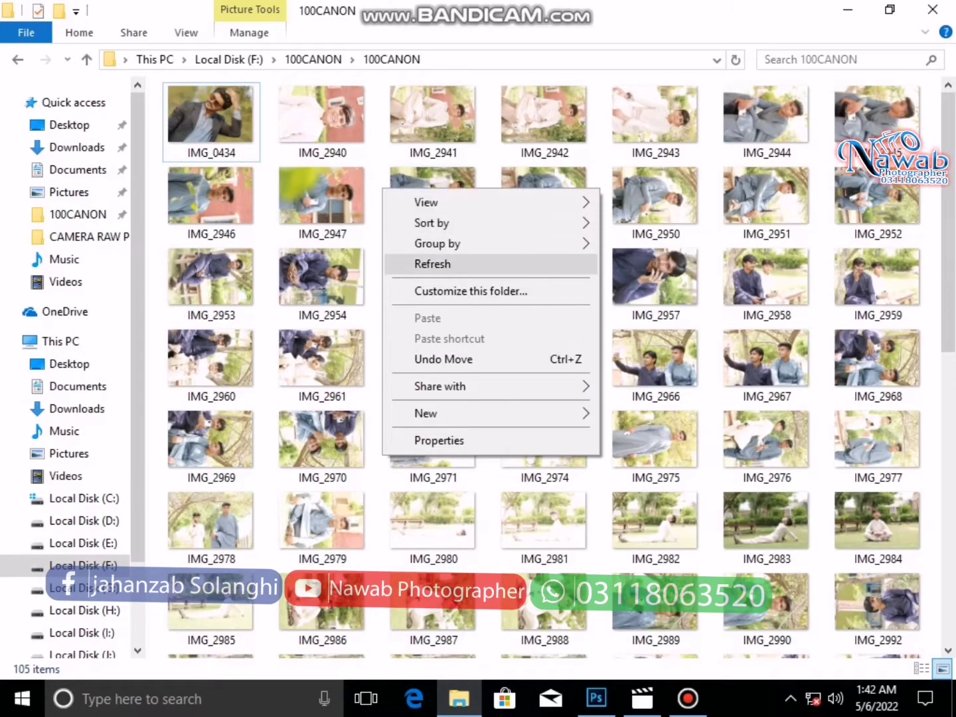
click(425, 265)
right_click(380, 176)
click(425, 251)
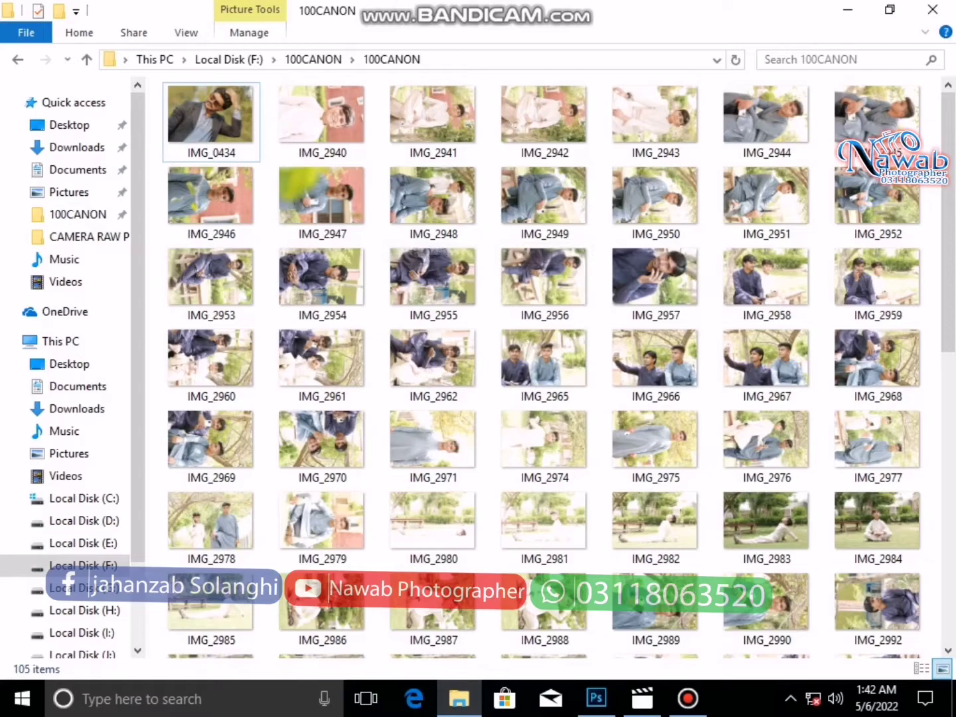
right_click(379, 194)
click(425, 270)
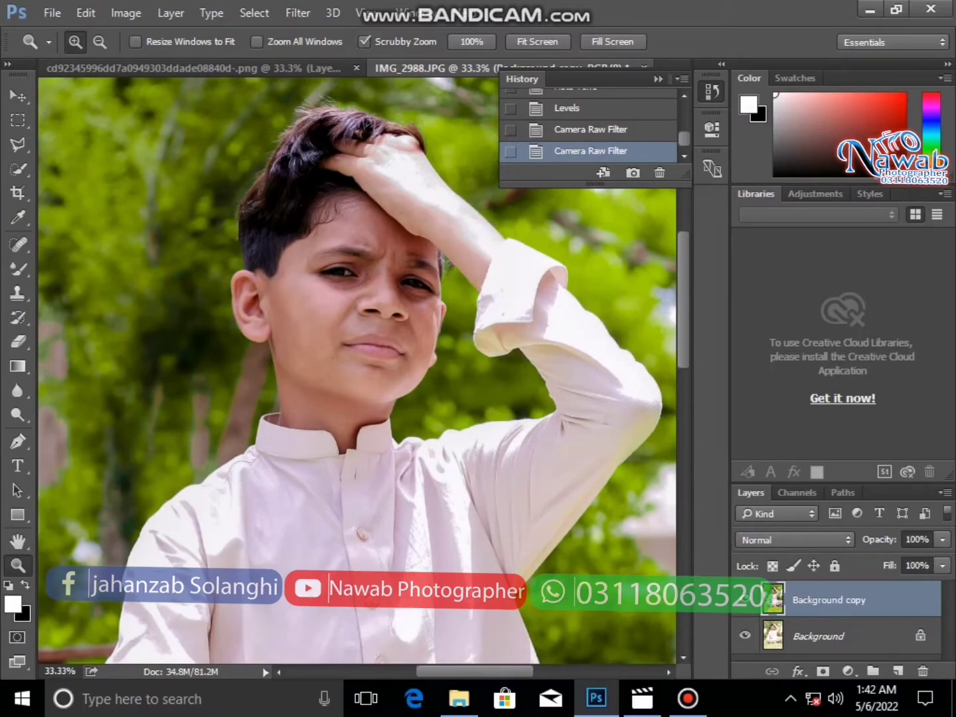
Zoom to 66.7% on the face and toggle the Background copy to compare edits
click(322, 213)
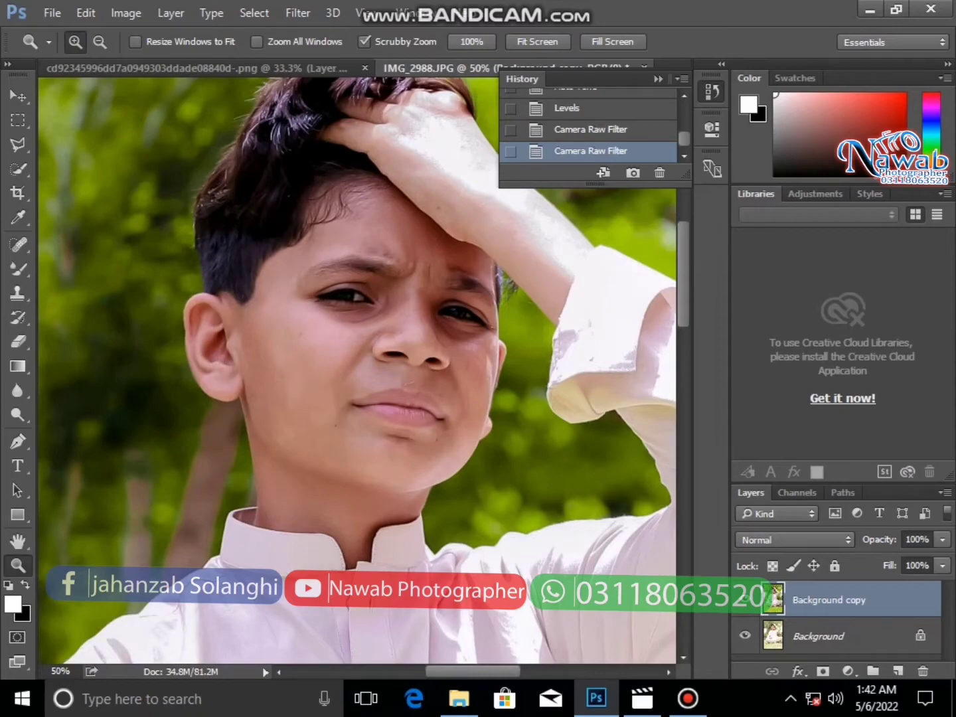
click(745, 600)
click(743, 599)
click(745, 600)
click(409, 329)
Blend the cheek under the eye with an 88 px Mixer Brush at 100% zoom
click(18, 269)
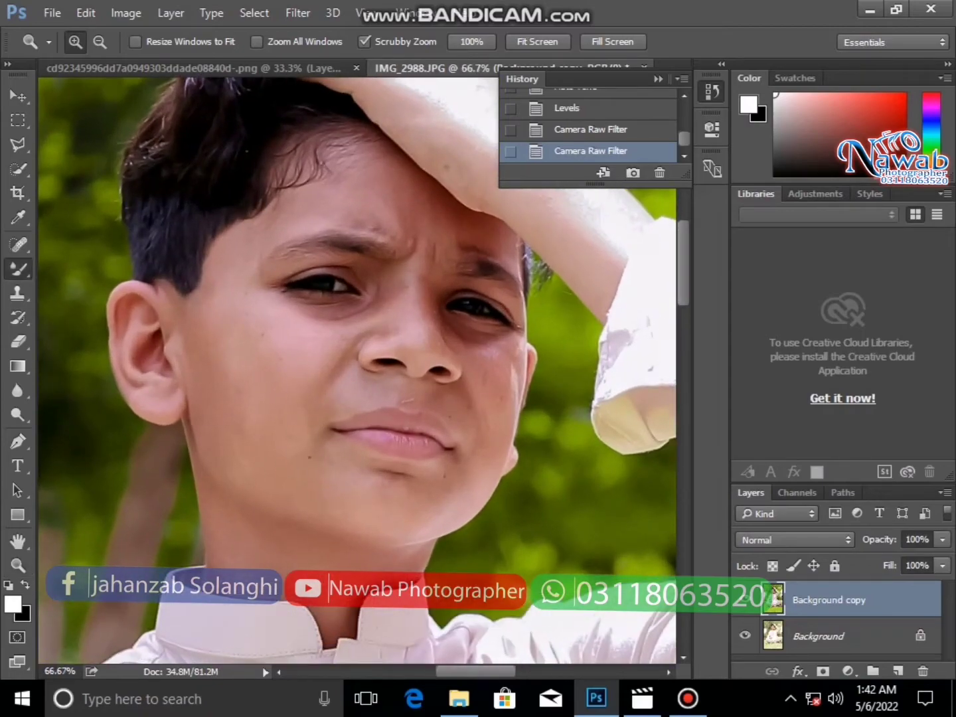
right_click(288, 363)
drag(420, 410, 431, 409)
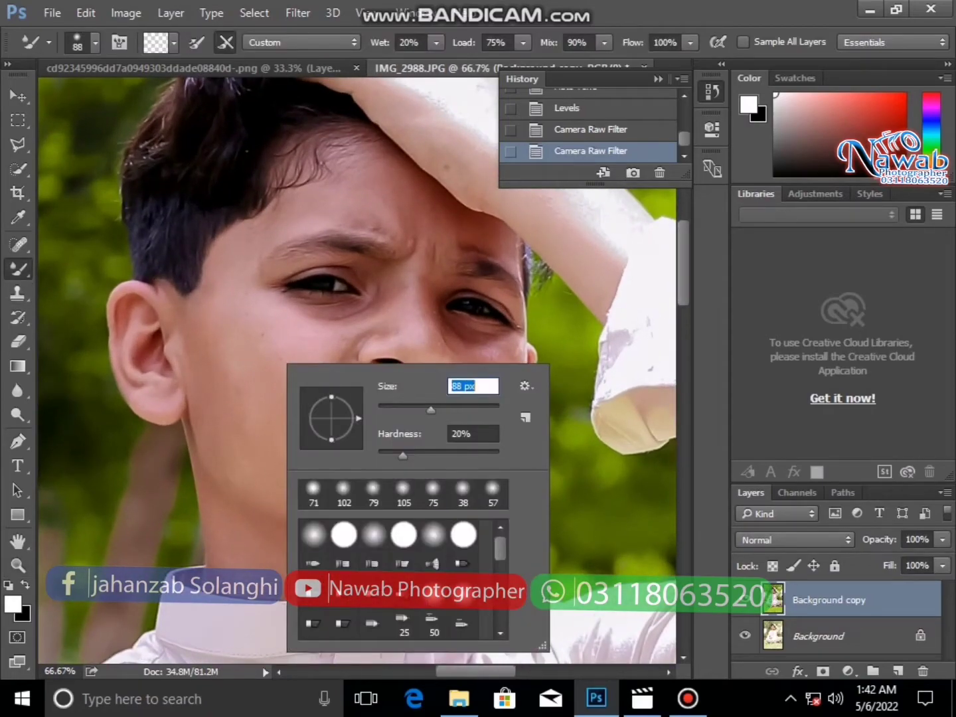
click(18, 565)
click(232, 397)
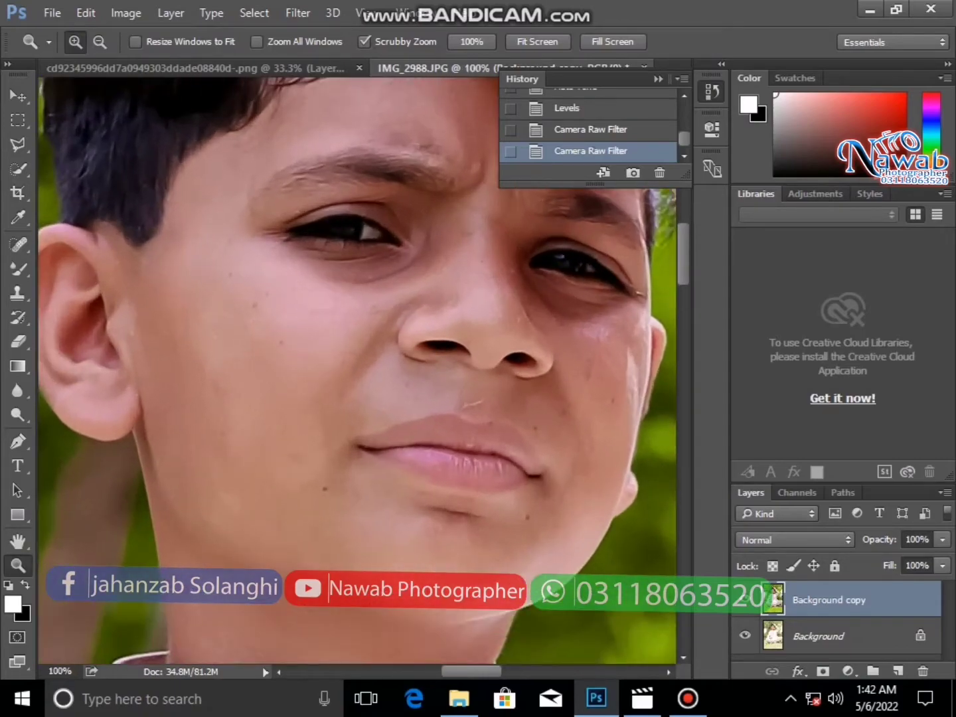
click(18, 268)
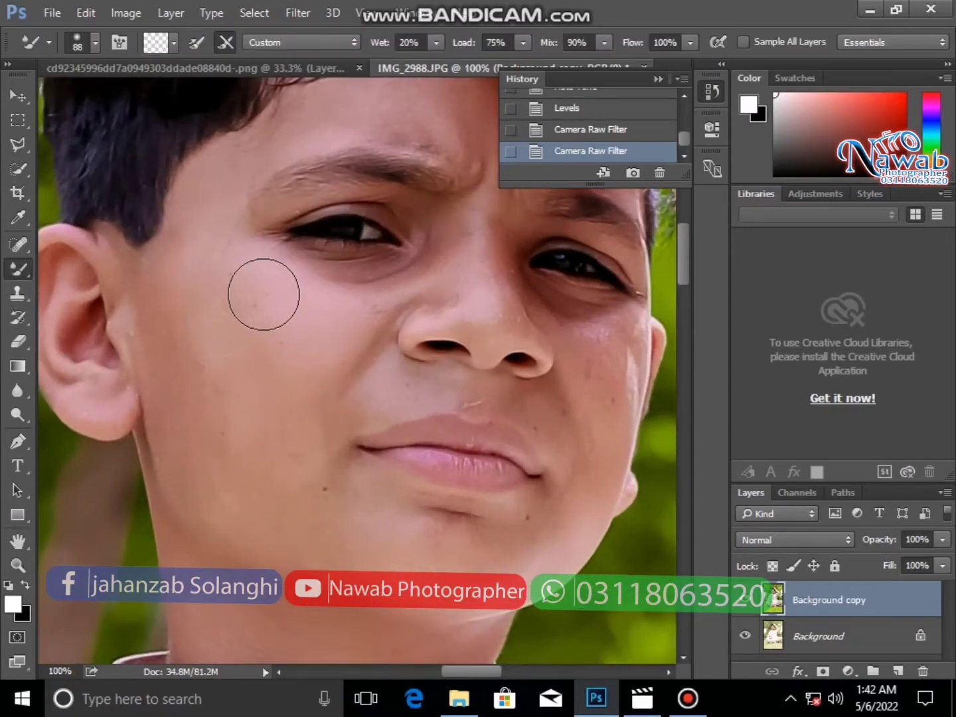
mouse_move(267, 320)
mouse_down()
mouse_move(185, 356)
mouse_move(160, 284)
mouse_move(224, 465)
mouse_move(196, 469)
mouse_move(231, 480)
mouse_move(272, 367)
mouse_move(301, 418)
mouse_move(336, 363)
mouse_move(320, 277)
mouse_move(342, 287)
mouse_move(438, 250)
mouse_up()
right_click(401, 294)
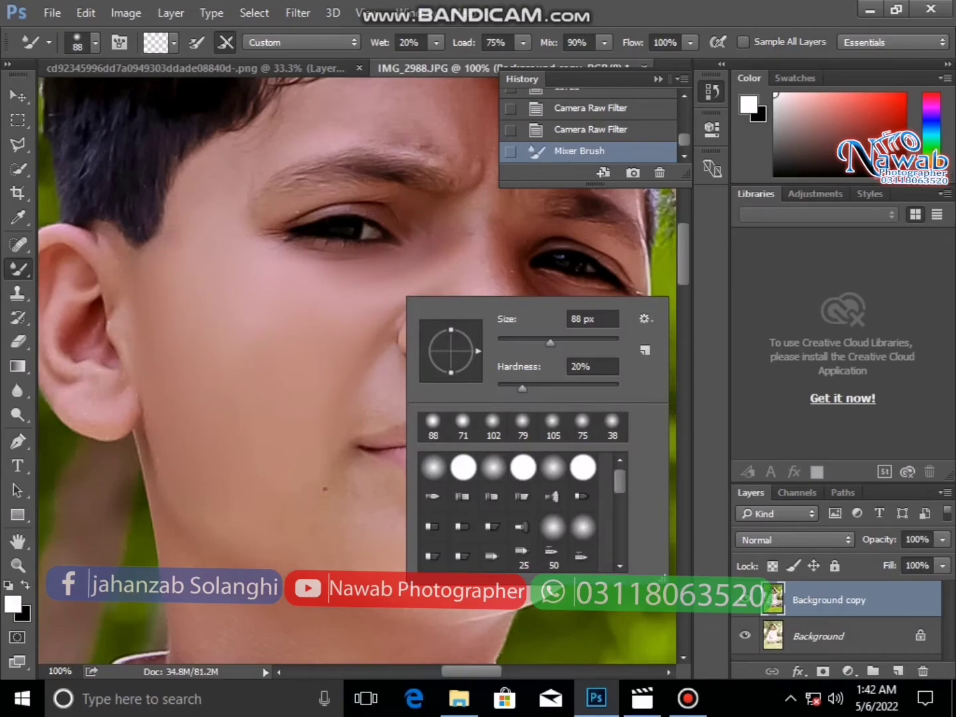
Smooth and brighten the nose bridge with a soft 66 px, 0% hardness Mixer Brush
key(Tab)
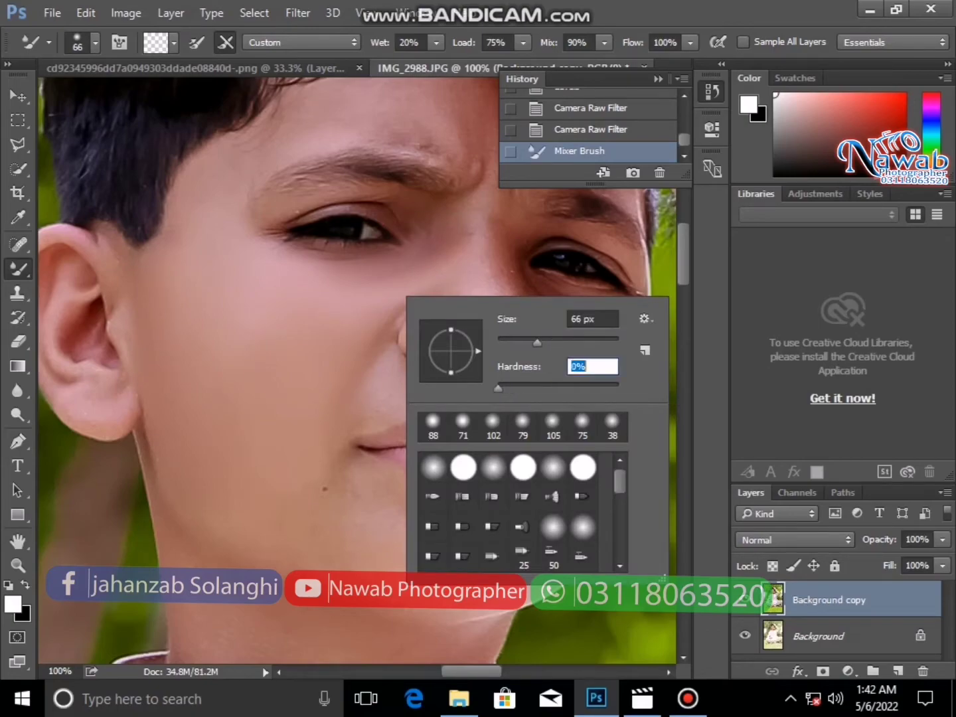
key(Return)
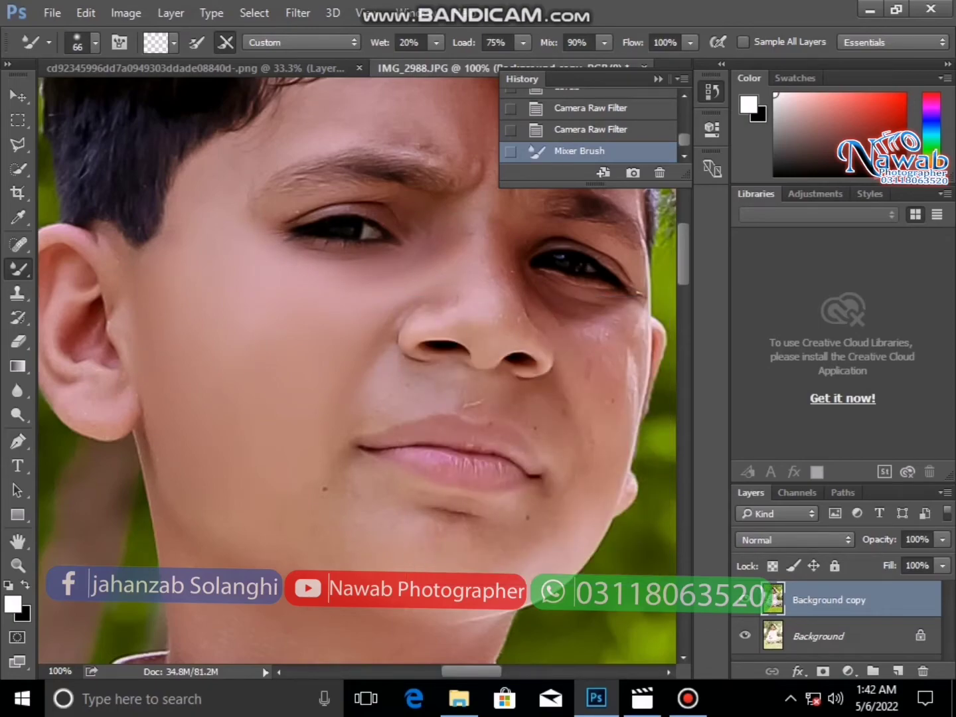
mouse_move(434, 262)
mouse_down()
mouse_move(415, 212)
mouse_move(395, 207)
mouse_up()
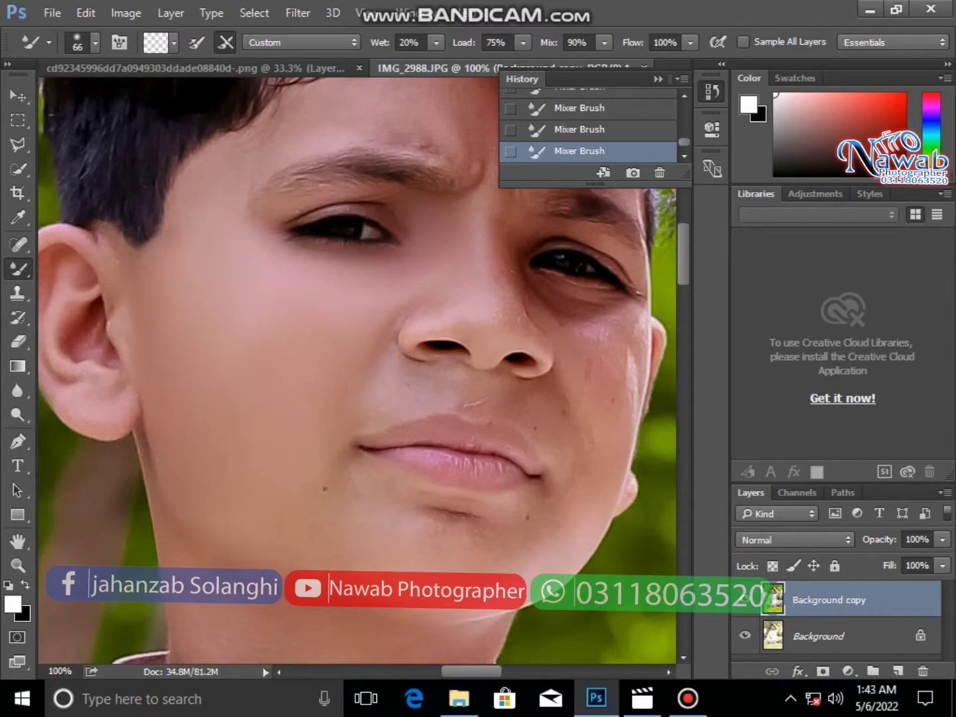
scroll(357, 371, up, 4)
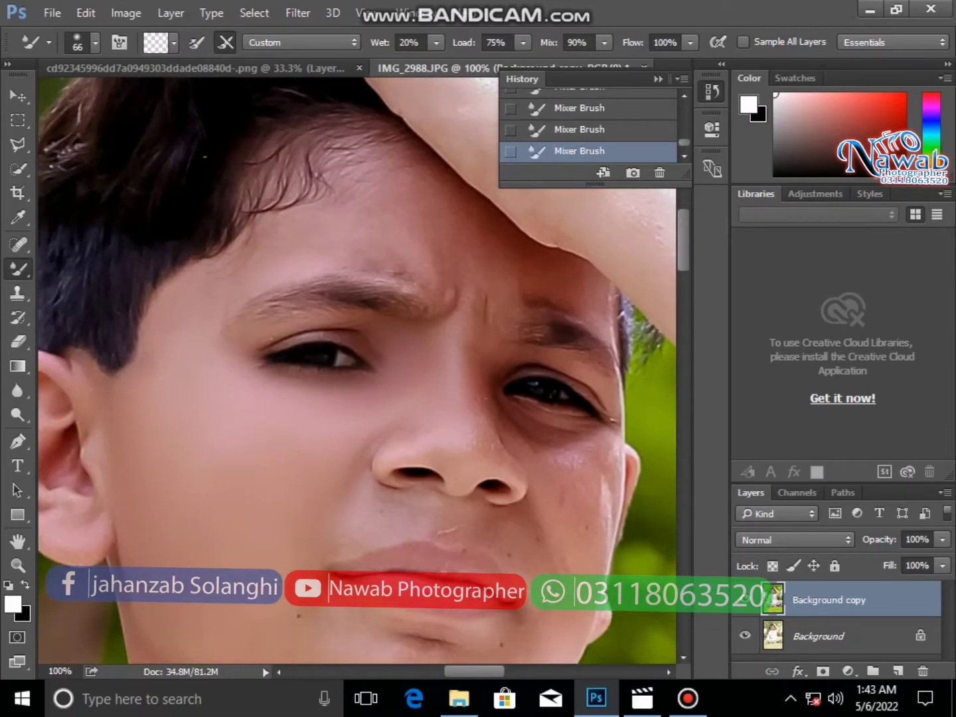
Resize the Mixer Brush to 51 px, then to 61 px
right_click(317, 320)
double_click(496, 343)
text(51)
key(Return)
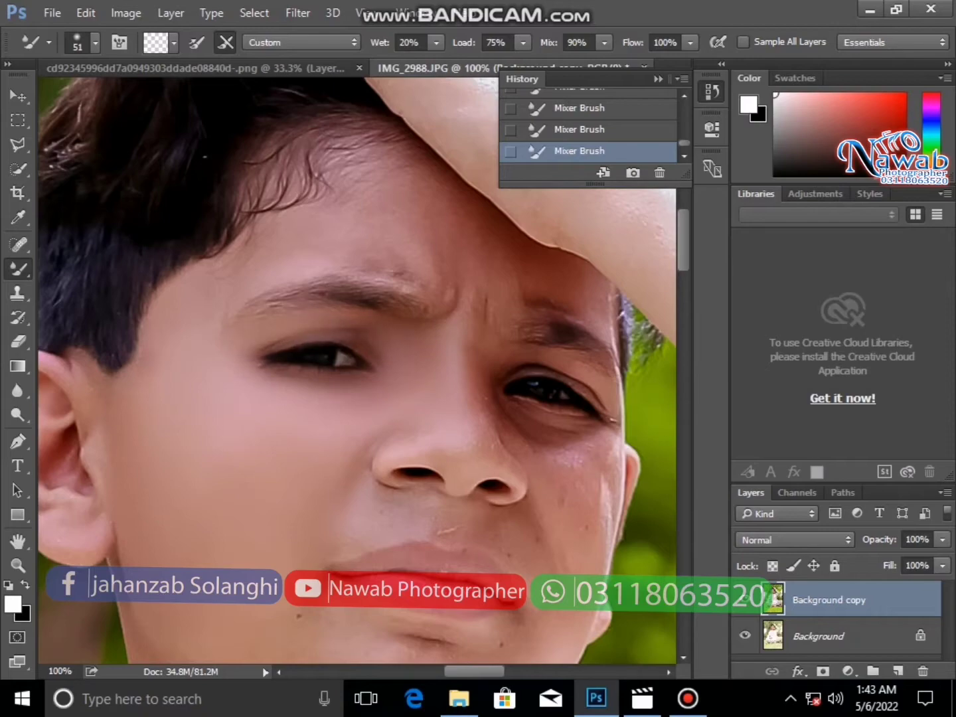
scroll(363, 376, up, 3)
right_click(219, 397)
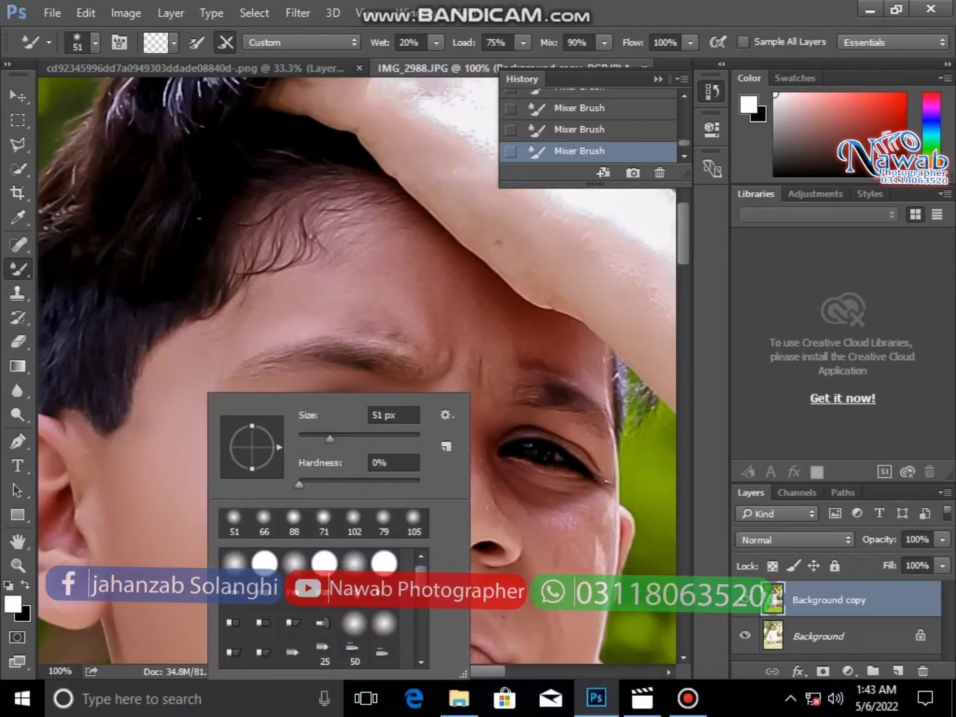
text(61)
key(Return)
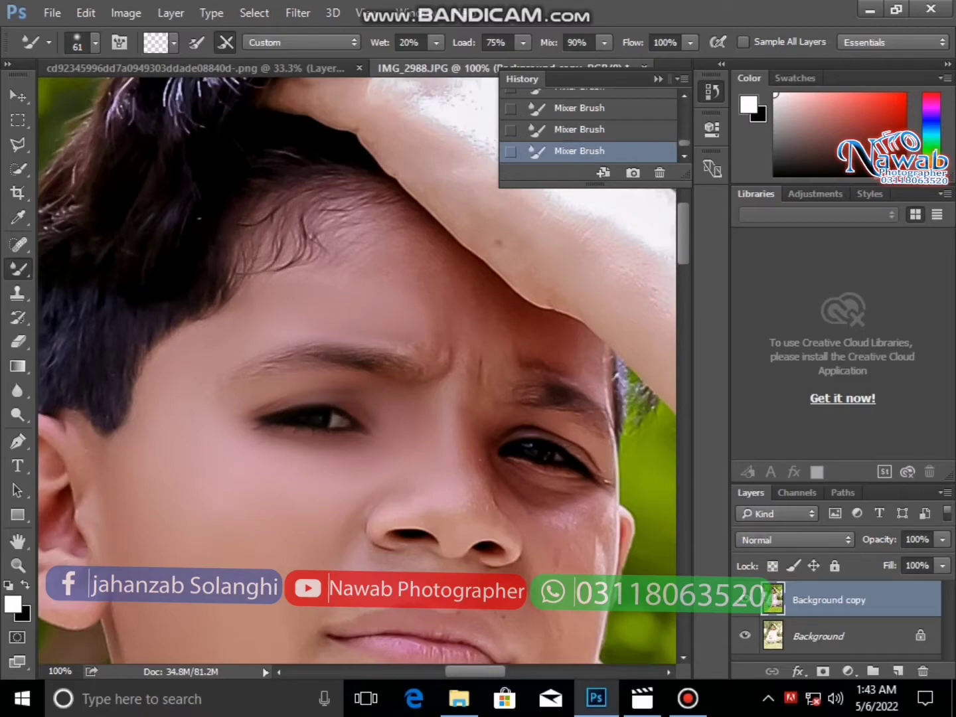
Set brush hardness to 51% and size 40 px, then smooth the forehead along the hairline
right_click(265, 259)
drag(344, 398, 406, 399)
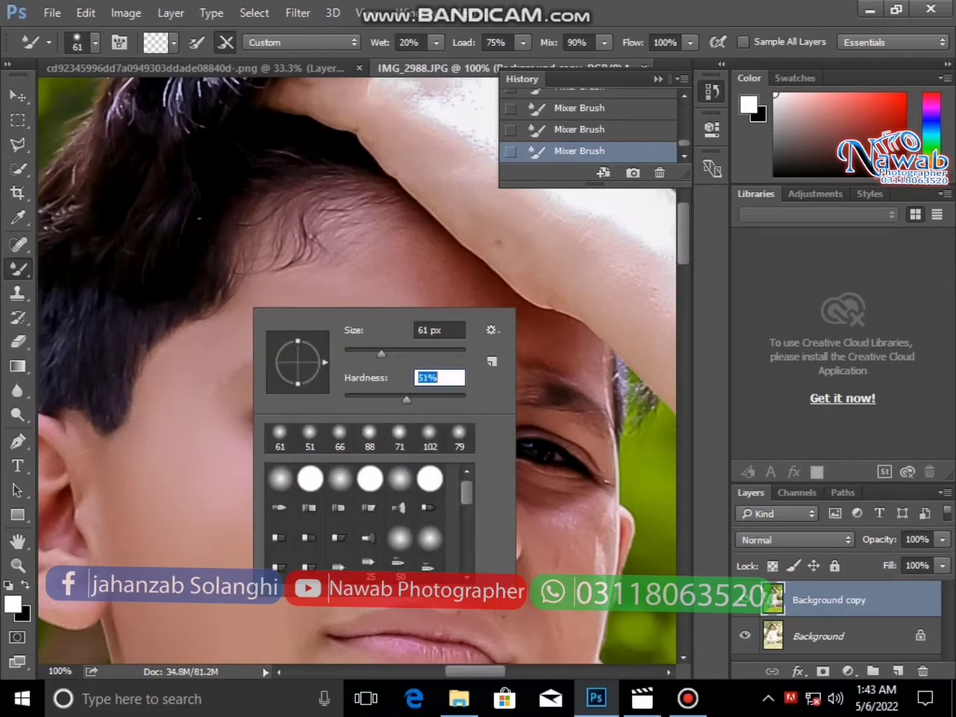
key(Tab)
text(40)
key(Return)
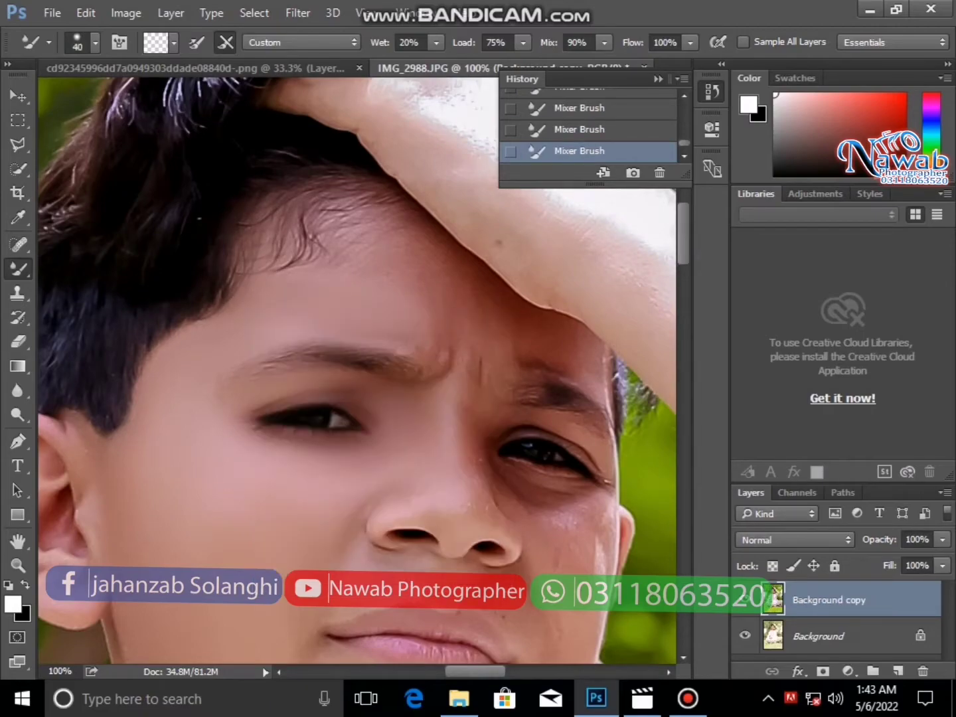
mouse_move(256, 253)
mouse_down()
mouse_move(260, 202)
mouse_move(275, 195)
mouse_move(289, 266)
mouse_move(292, 206)
mouse_move(305, 206)
mouse_move(301, 261)
mouse_up()
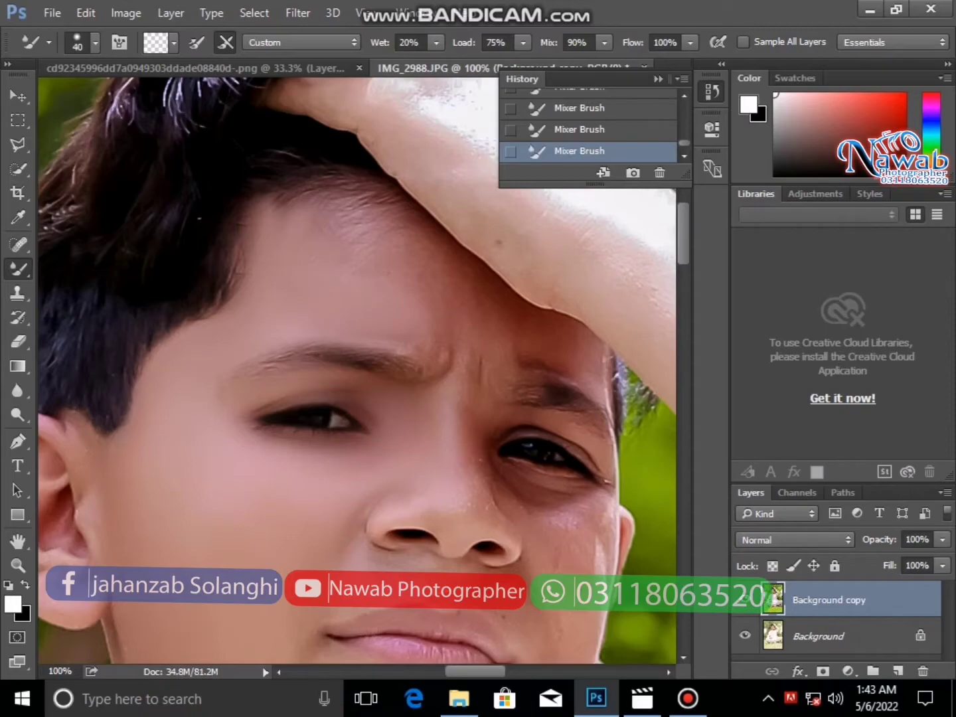
drag(299, 206, 275, 196)
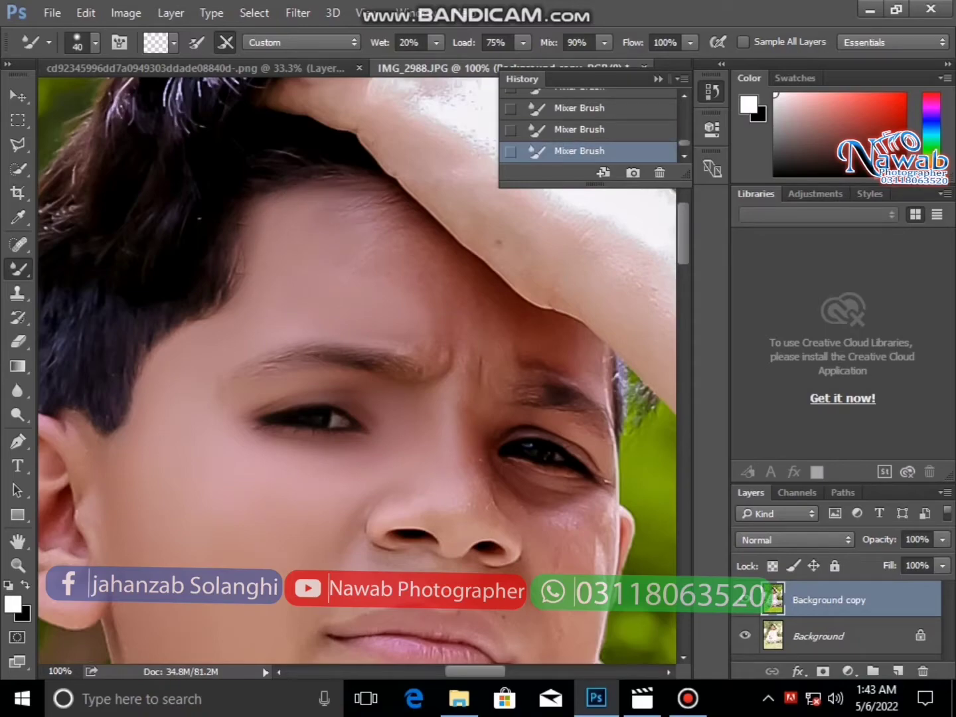
Pick the soft round tip at 0% hardness, 71 px, and blend more forehead skin
right_click(321, 250)
click(348, 421)
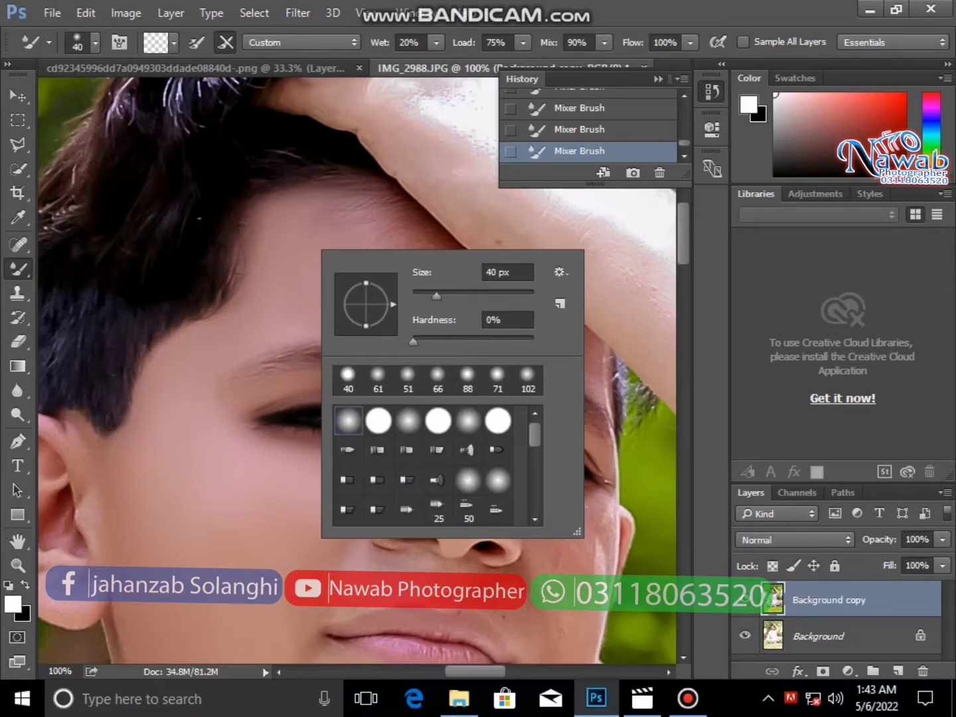
text(71)
key(Return)
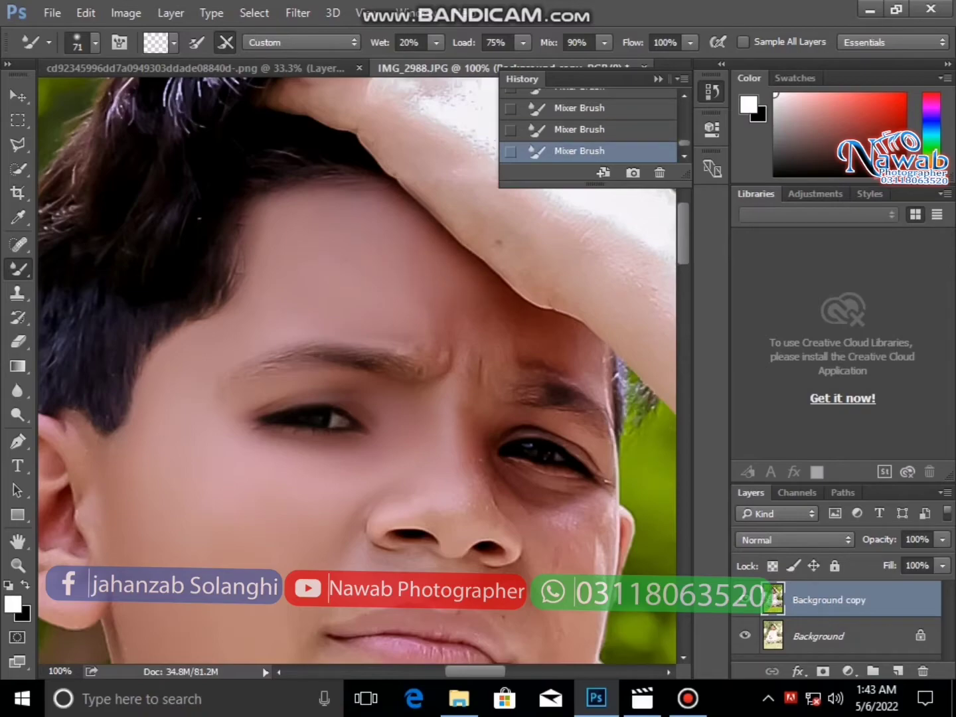
drag(467, 312, 510, 340)
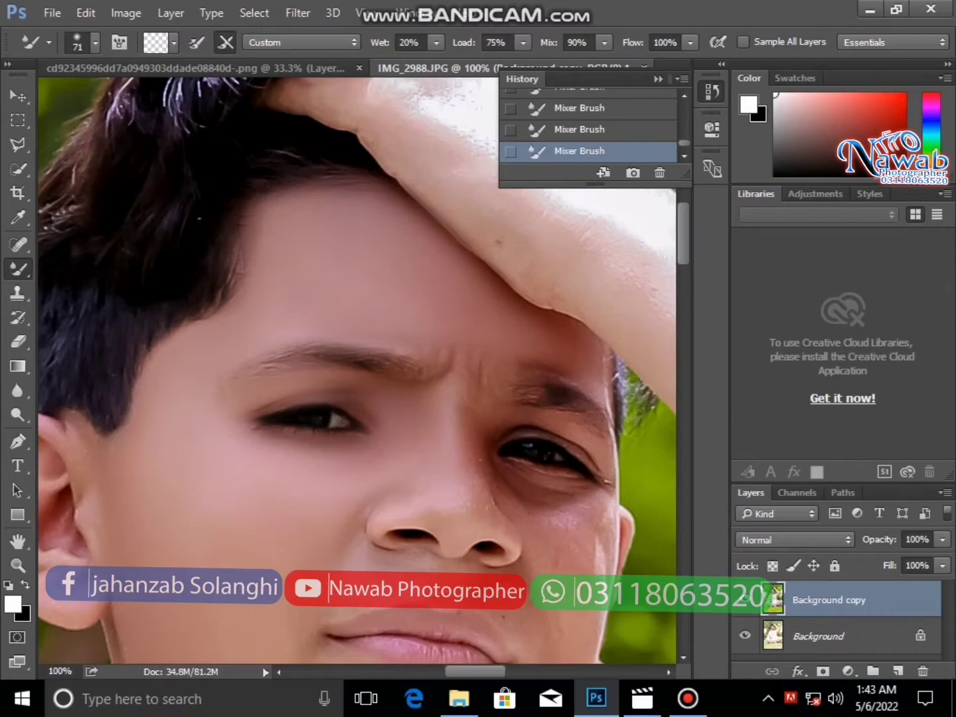
Flatten and angle the brush tip and enlarge it to 123 px
right_click(435, 259)
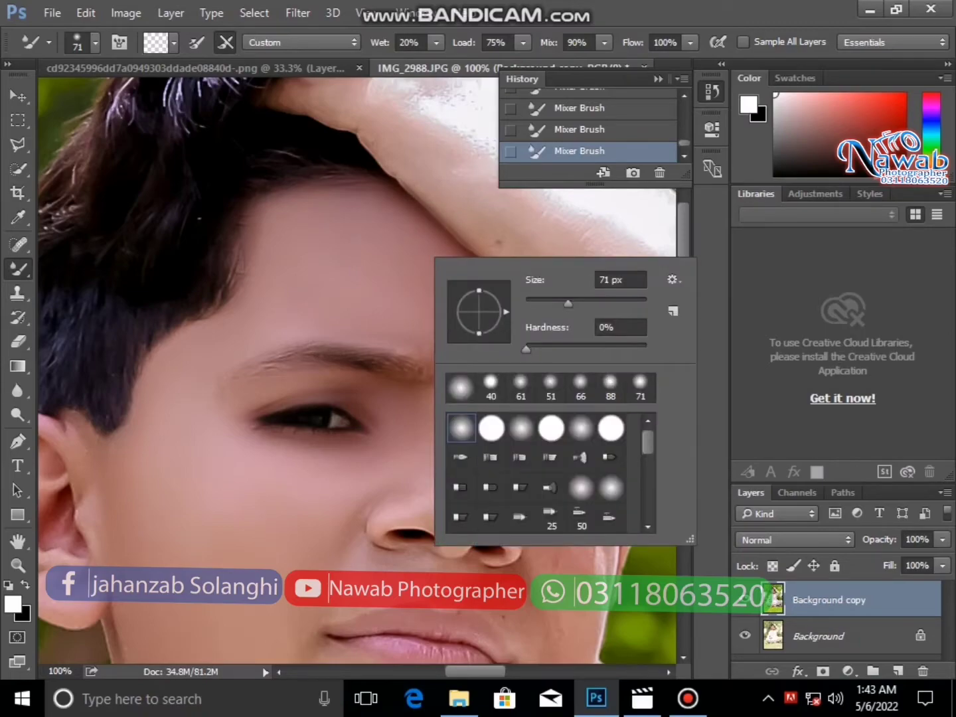
mouse_move(478, 289)
mouse_down()
mouse_move(479, 309)
mouse_move(499, 328)
mouse_up()
text(123)
key(Return)
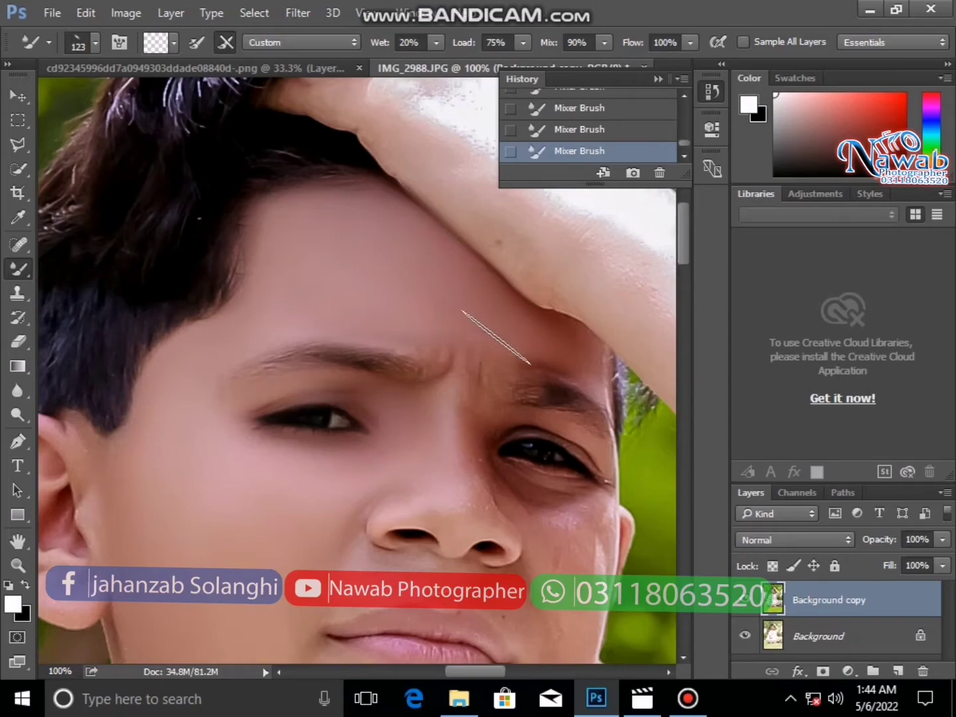
Shrink the brush to 65 px and smooth the cheek, under-eye shadow and lower-lip crease
right_click(580, 343)
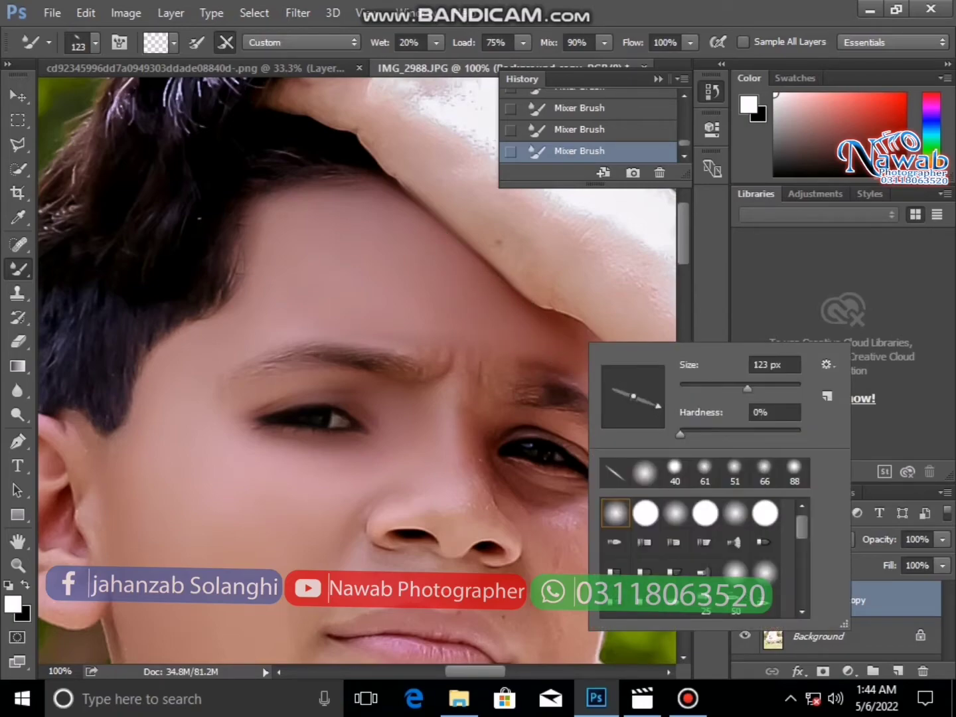
drag(747, 389, 736, 389)
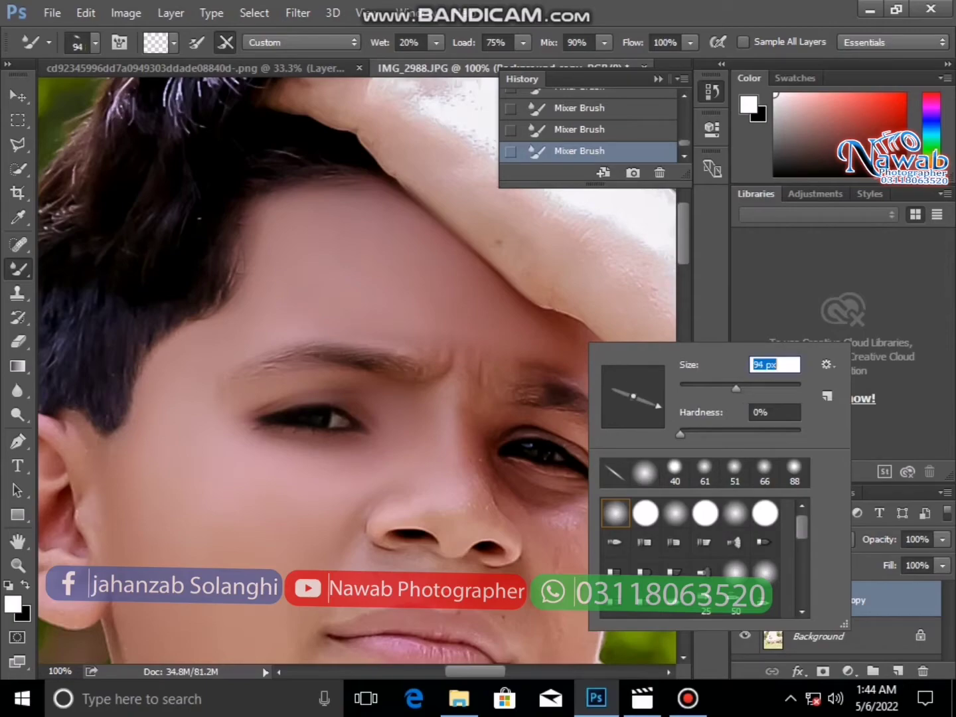
click(503, 361)
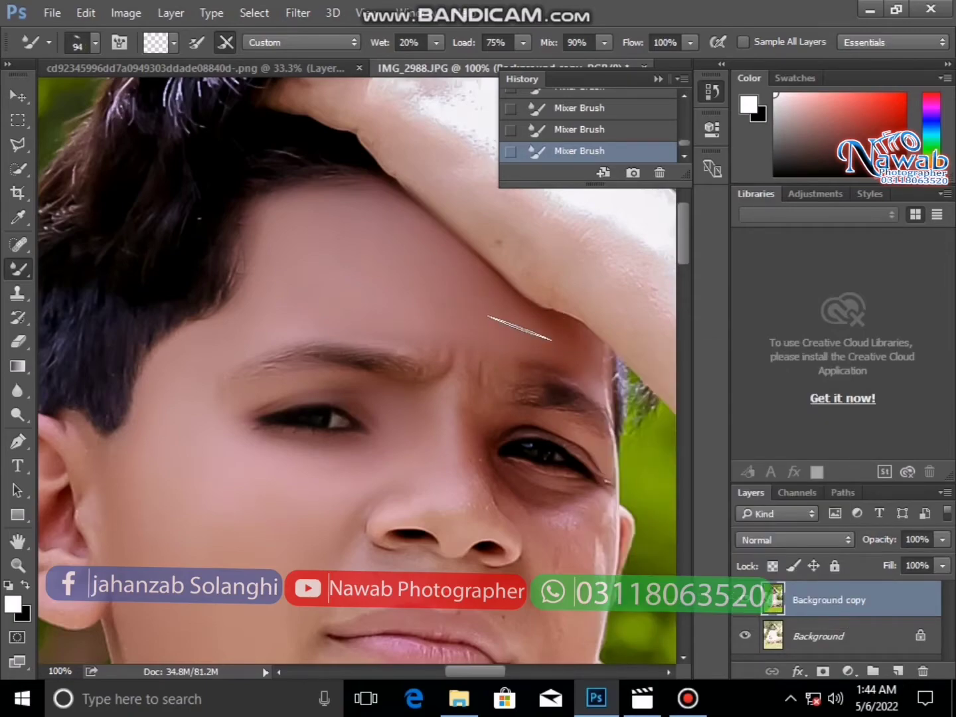
right_click(415, 302)
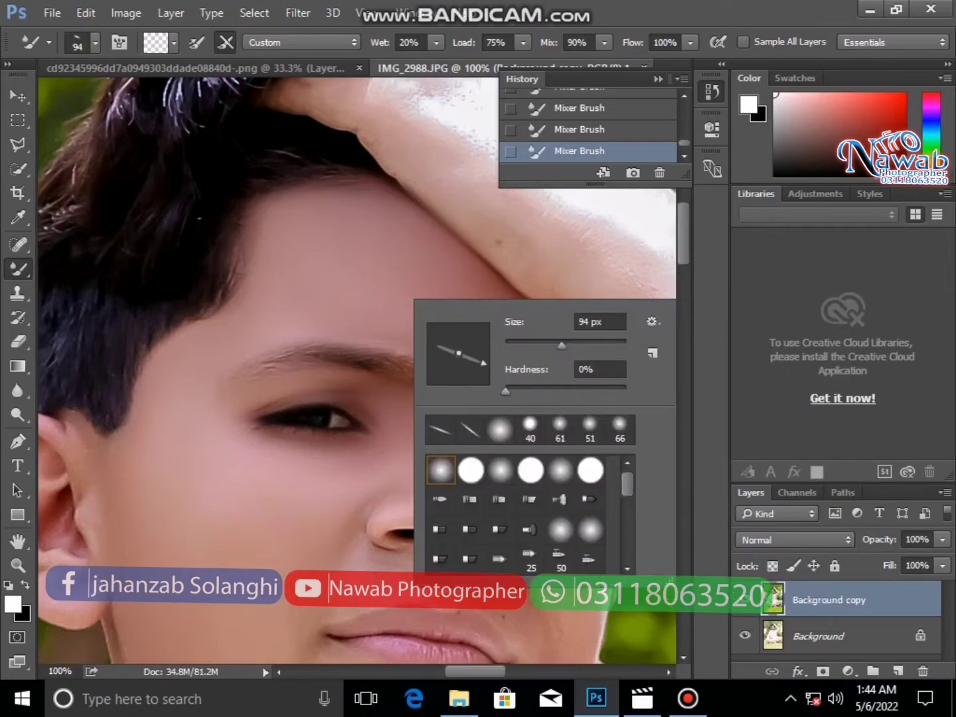
text(65)
key(Return)
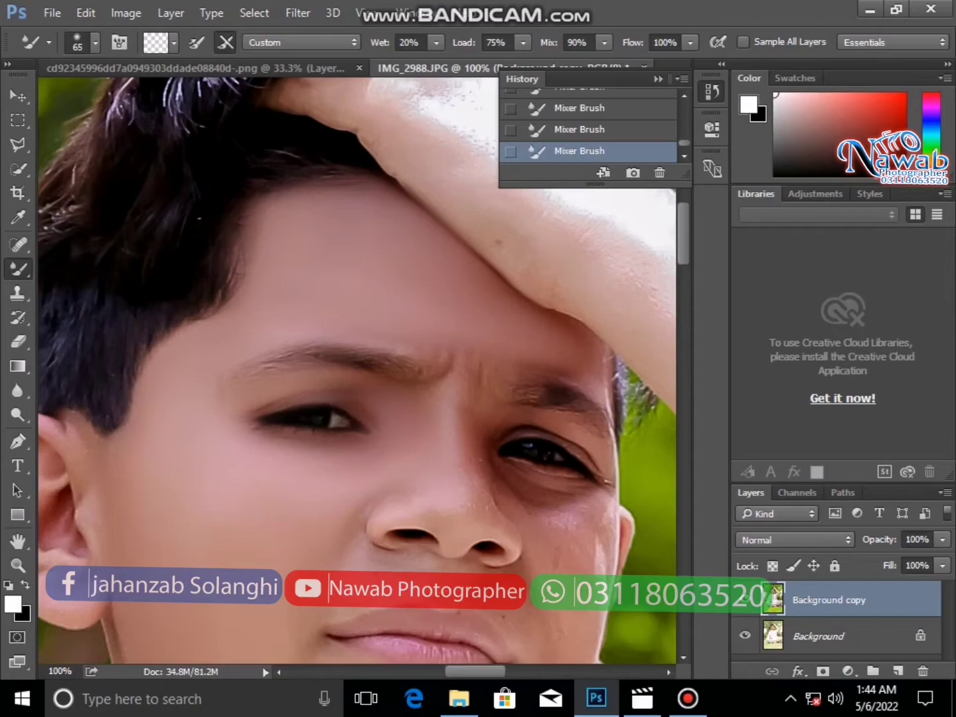
drag(359, 398, 298, 253)
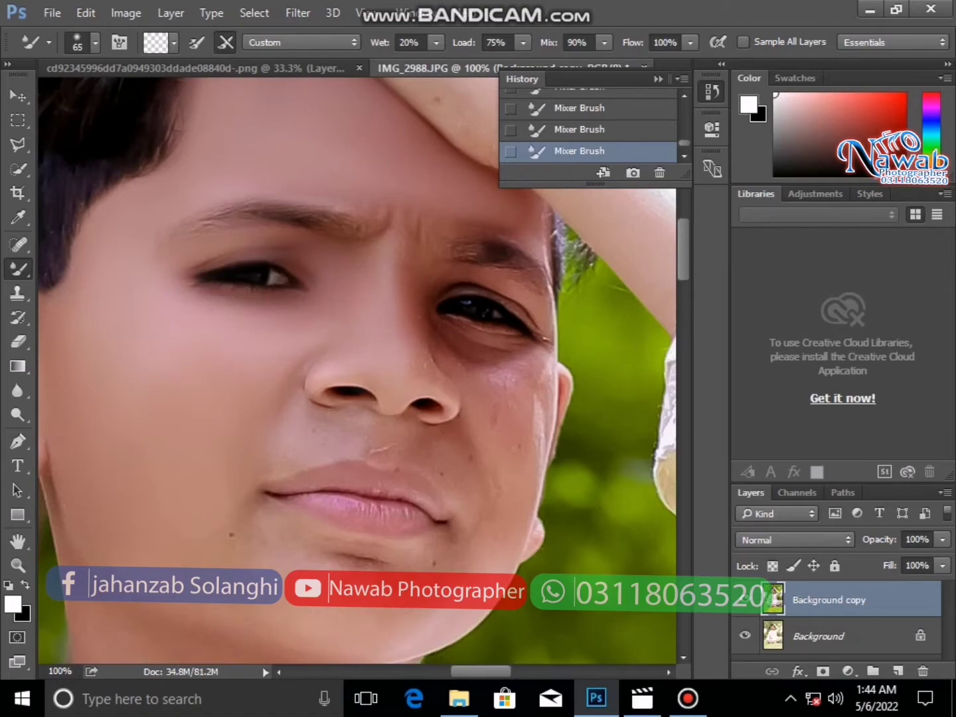
drag(514, 361, 464, 349)
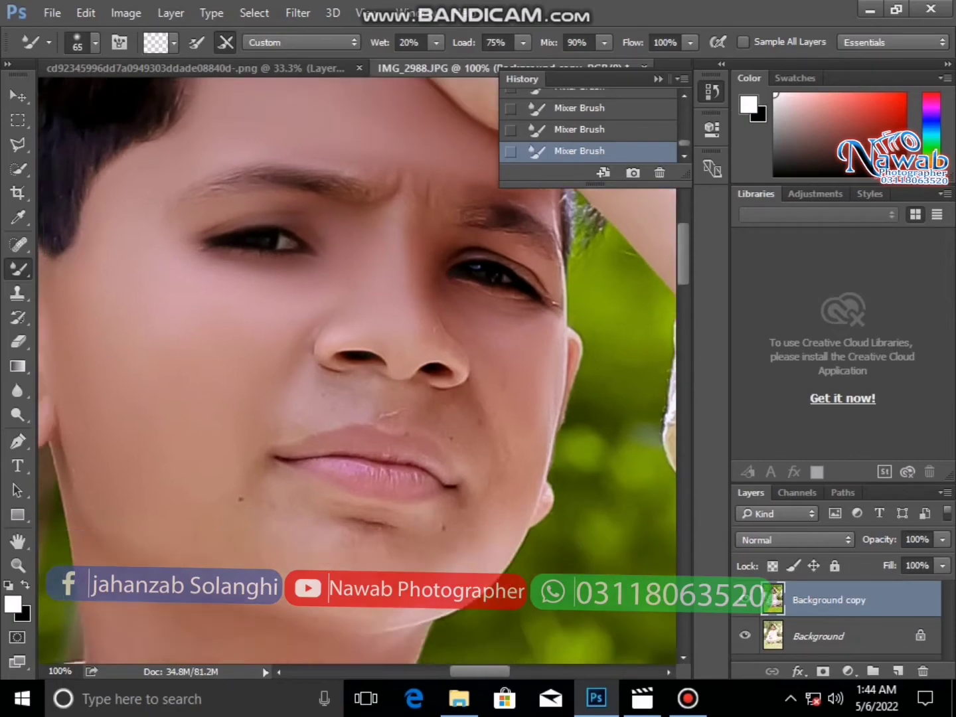
scroll(359, 372, down, 3)
scroll(359, 372, down, 2)
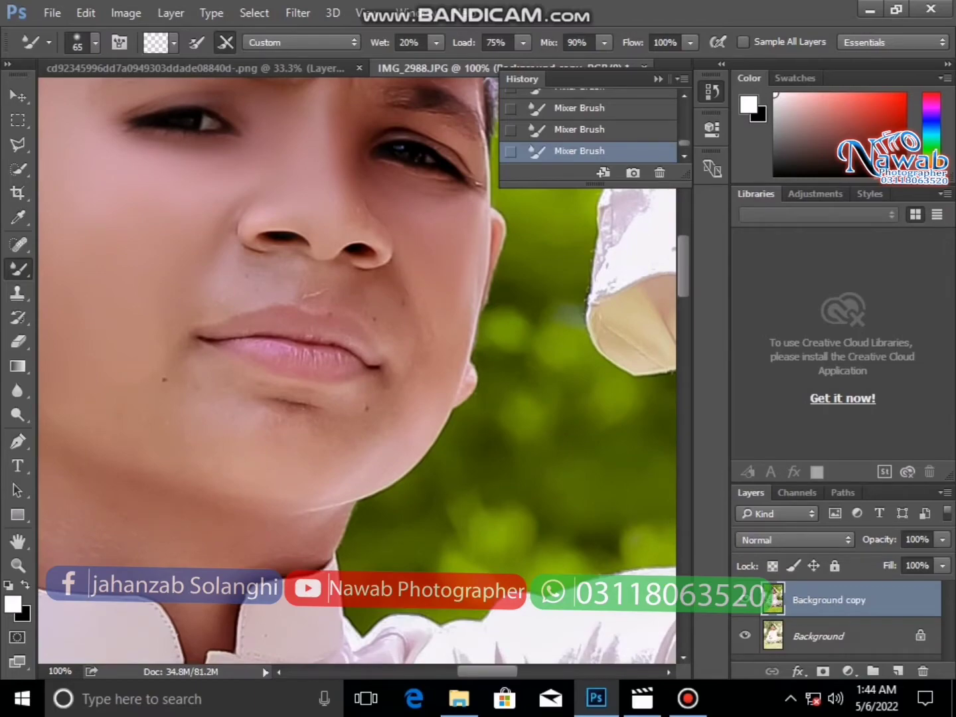
drag(335, 409, 226, 398)
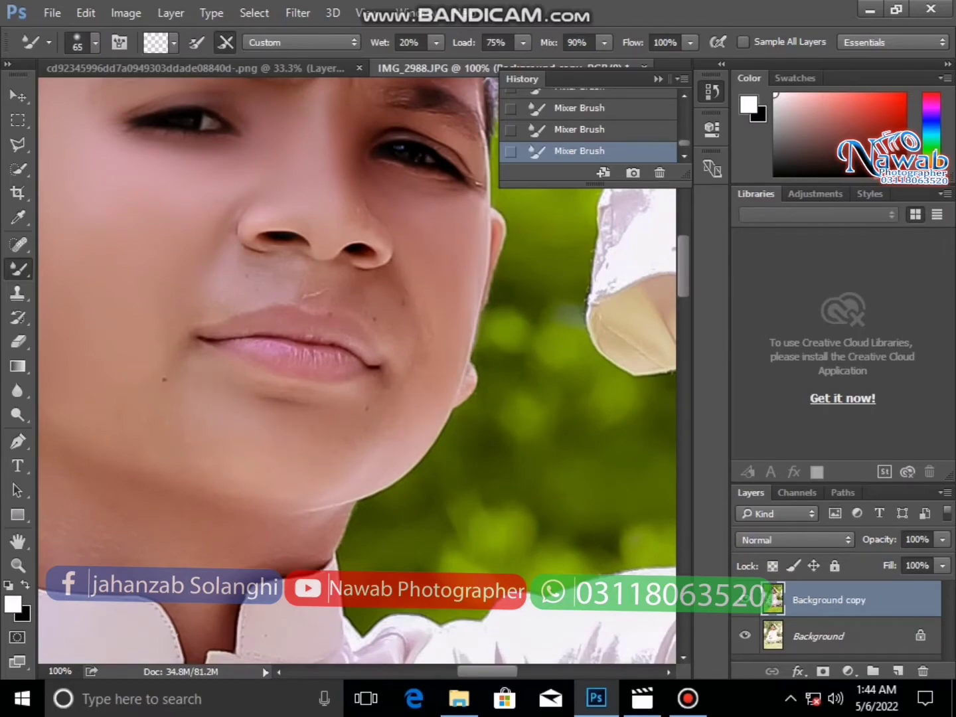
Work the neck and collar with a 44 px brush, then enlarge it to 68 px
right_click(310, 392)
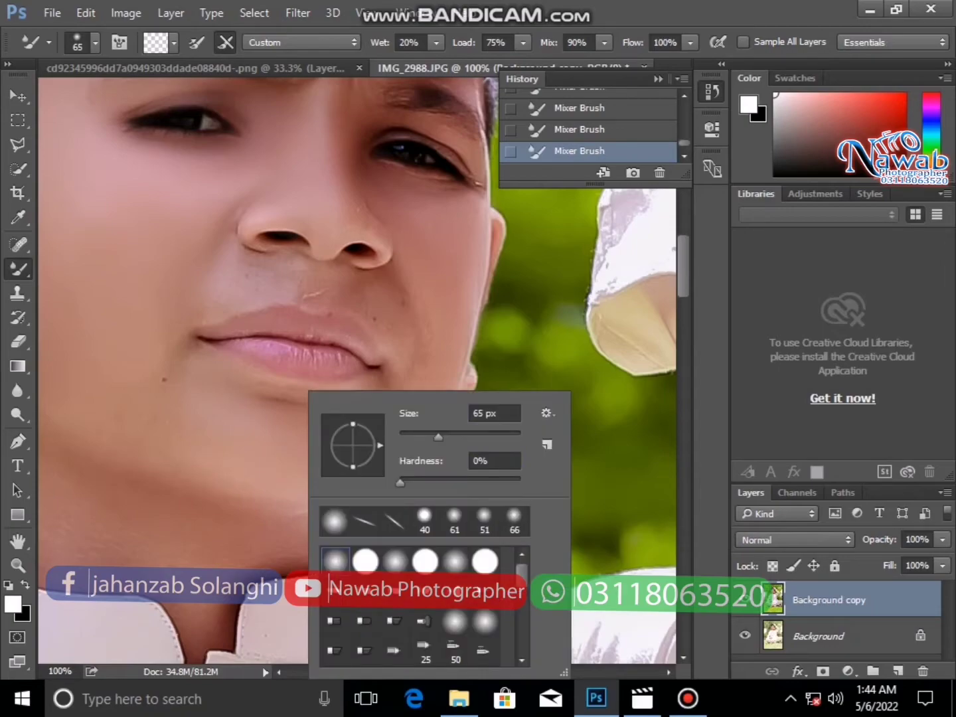
text(44)
key(Return)
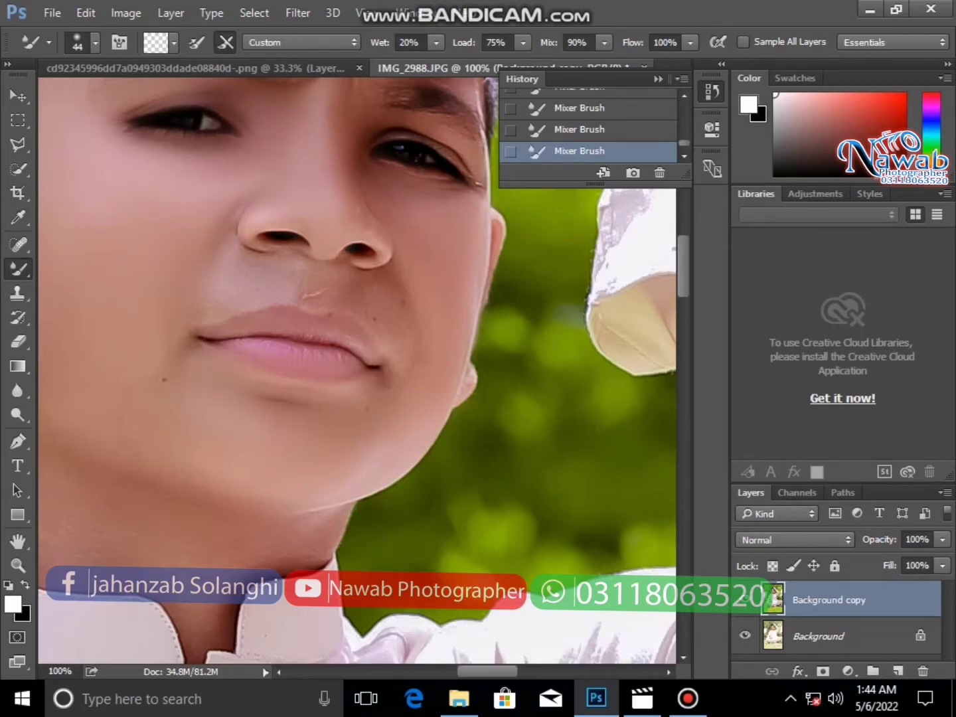
drag(232, 539, 392, 340)
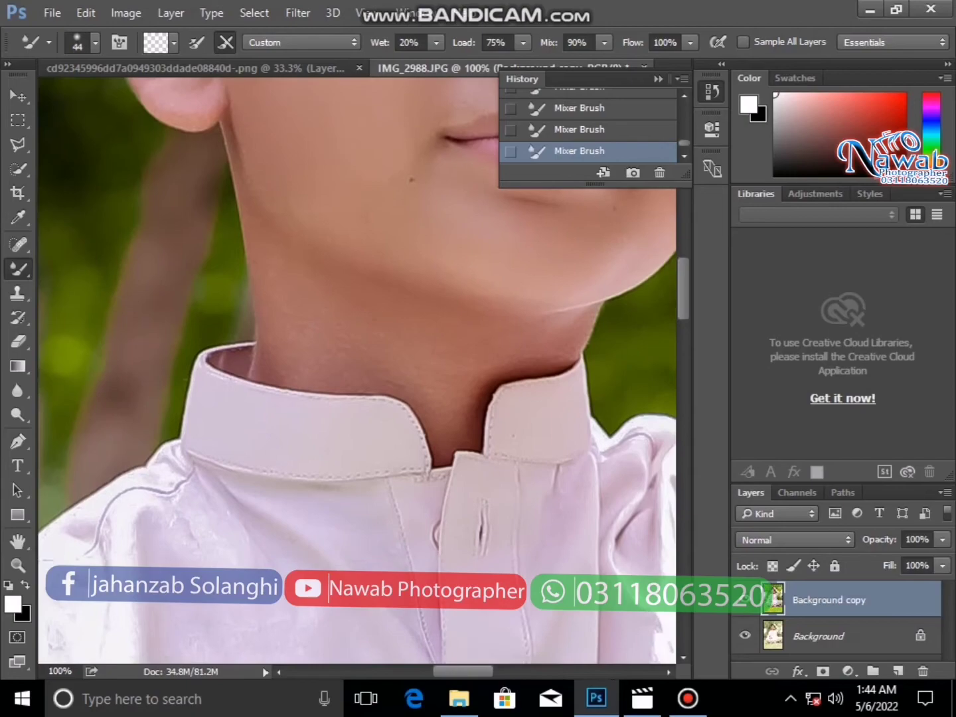
right_click(393, 340)
mouse_move(509, 383)
mouse_down()
mouse_move(531, 384)
mouse_move(522, 383)
mouse_up()
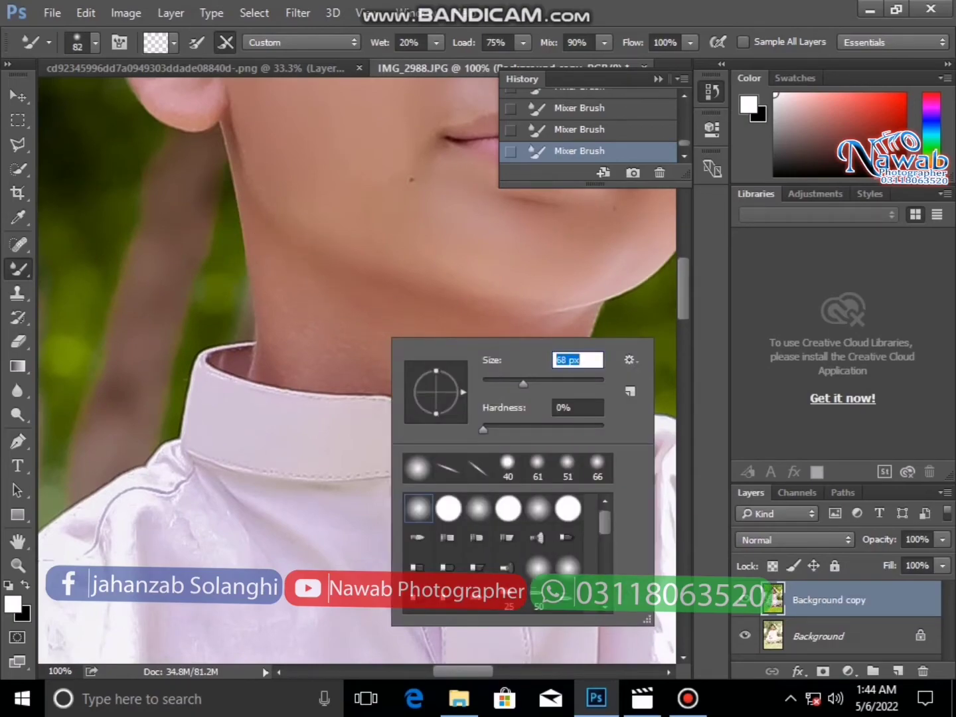
key(Return)
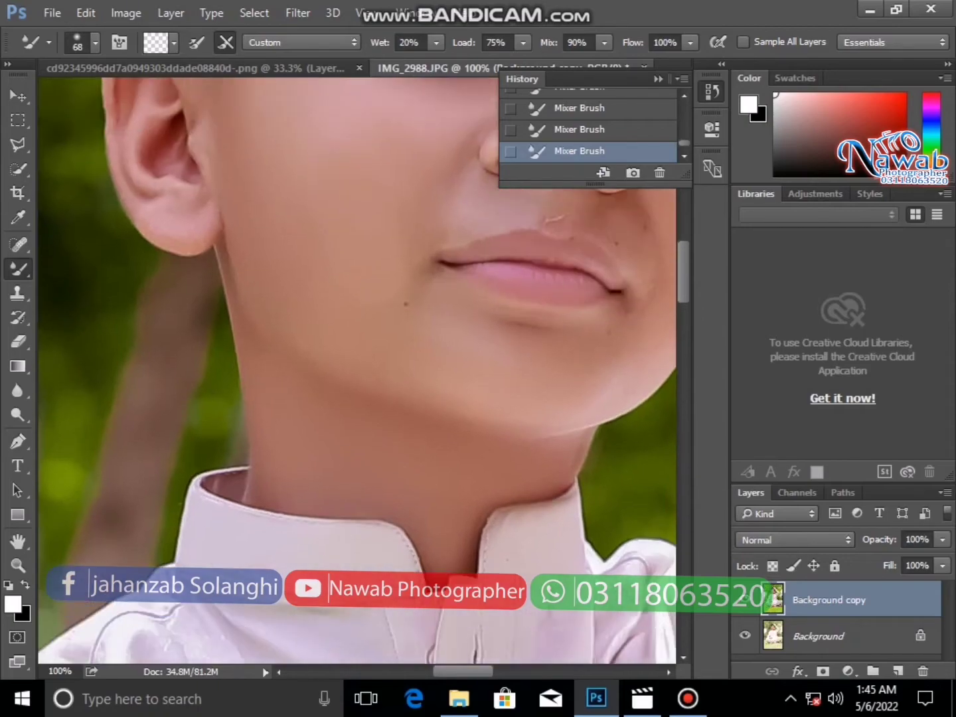
Set the brush to 57 px, blend the neck, and undo the last stroke
scroll(197, 288, up, 5)
right_click(198, 287)
text(57)
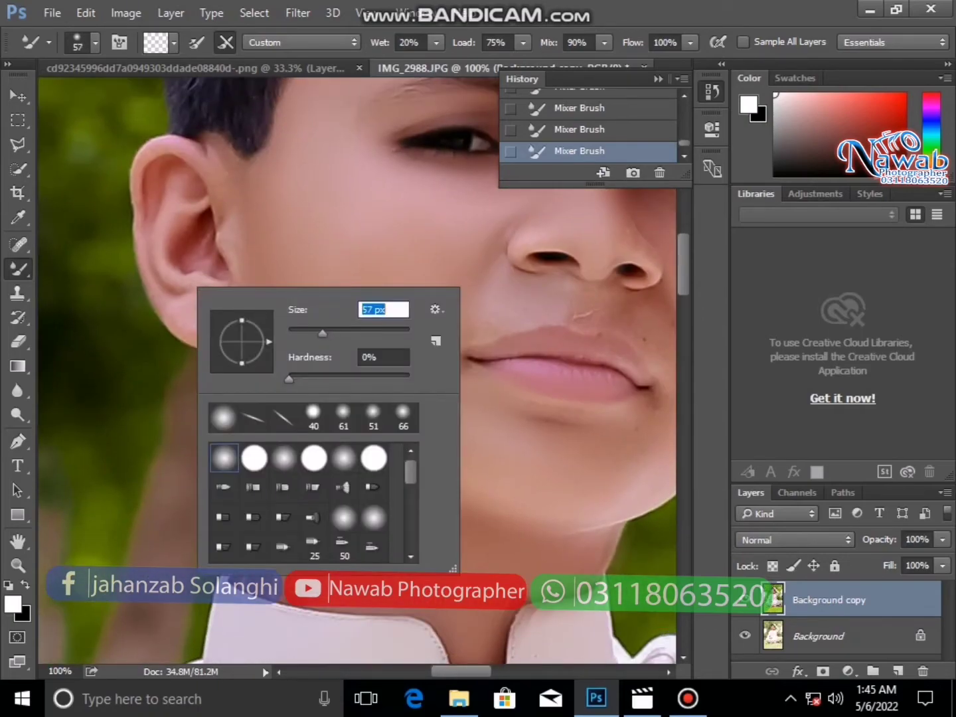
key(Return)
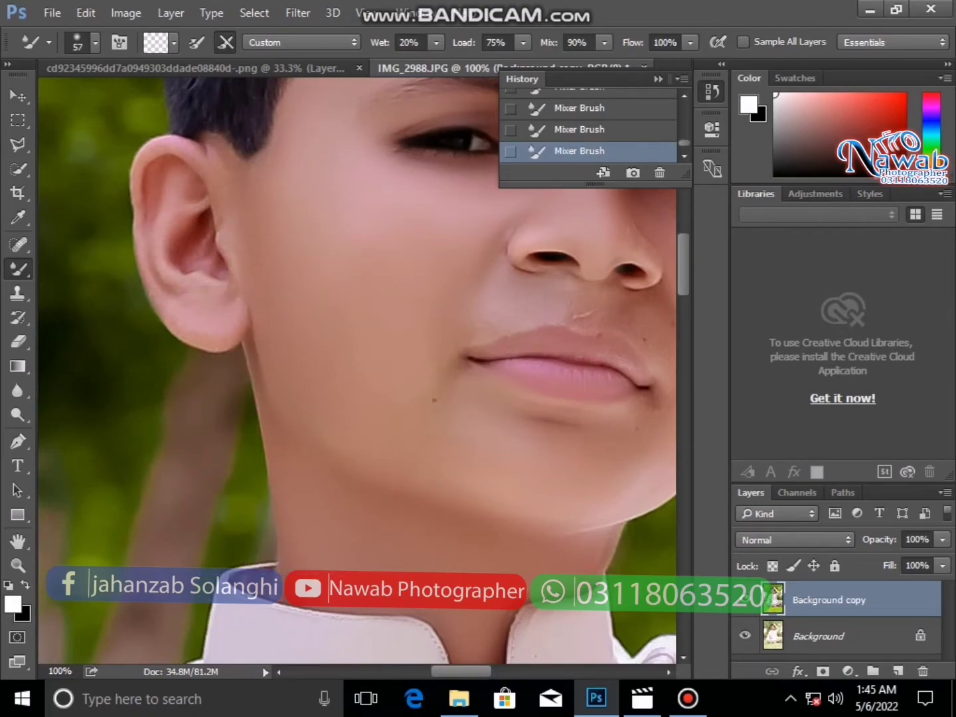
scroll(192, 245, right, 5)
scroll(192, 246, down, 1)
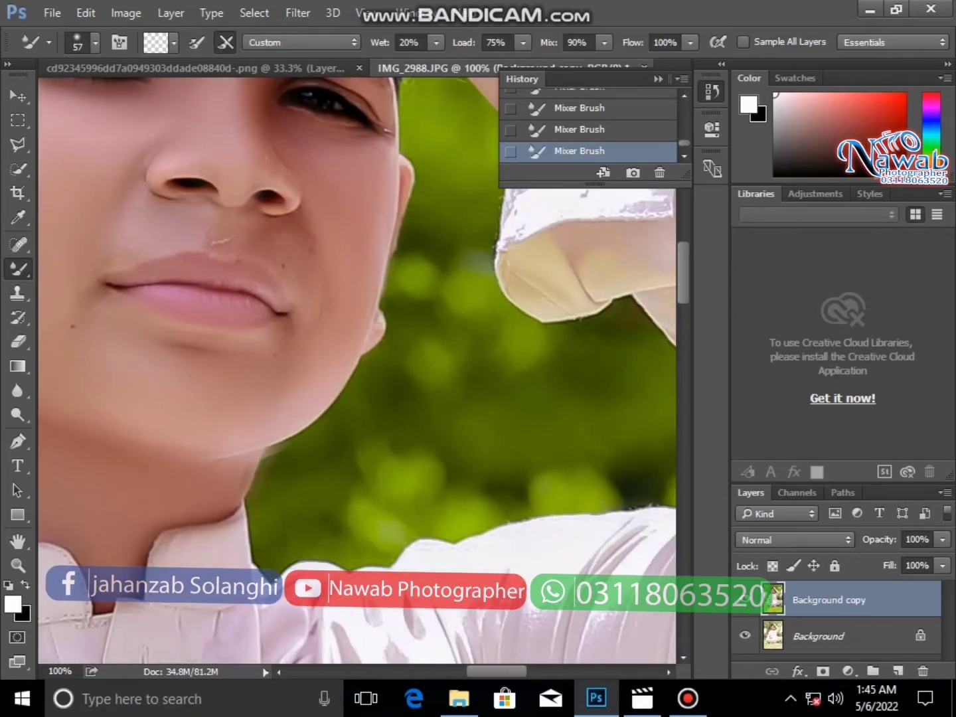
key(ctrl+z)
scroll(358, 373, up, 4)
scroll(358, 371, up, 1)
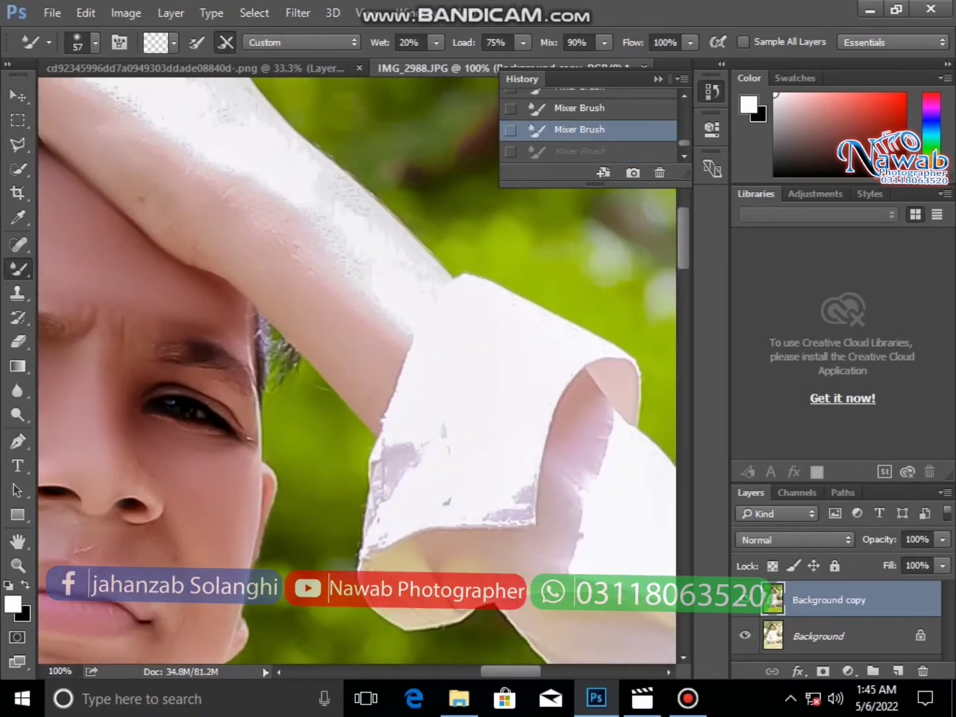
scroll(358, 372, up, 1)
scroll(358, 372, left, 1)
Zoom the view to 66.67% and set the Mixer Brush to 100 px
click(18, 564)
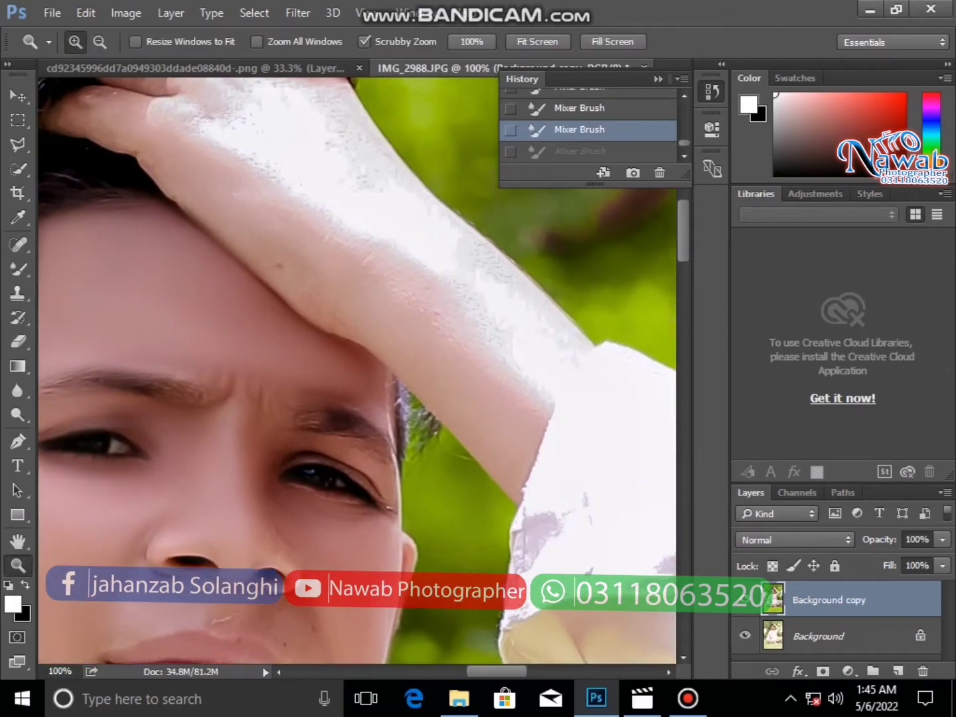
click(127, 329)
alt+click(253, 293)
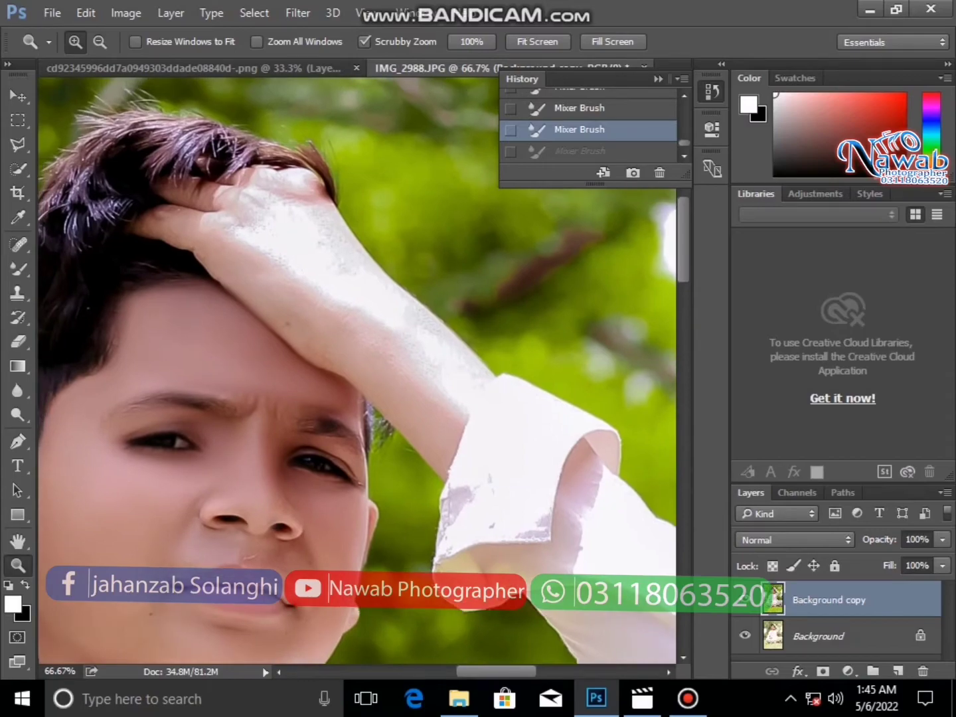
key(b)
right_click(257, 300)
double_click(438, 319)
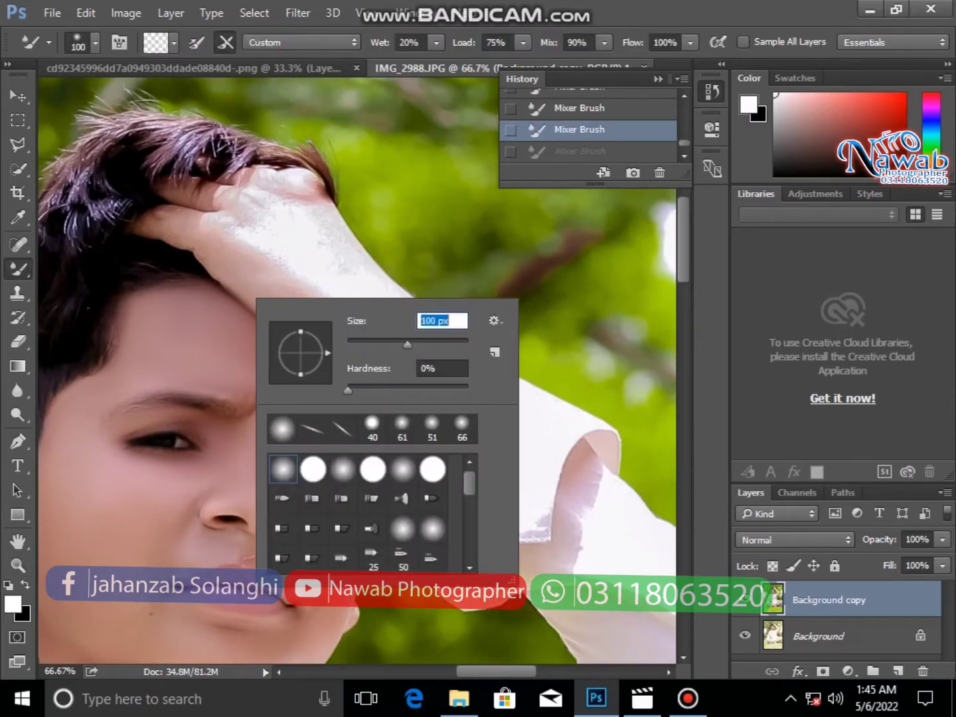
text(100)
key(Return)
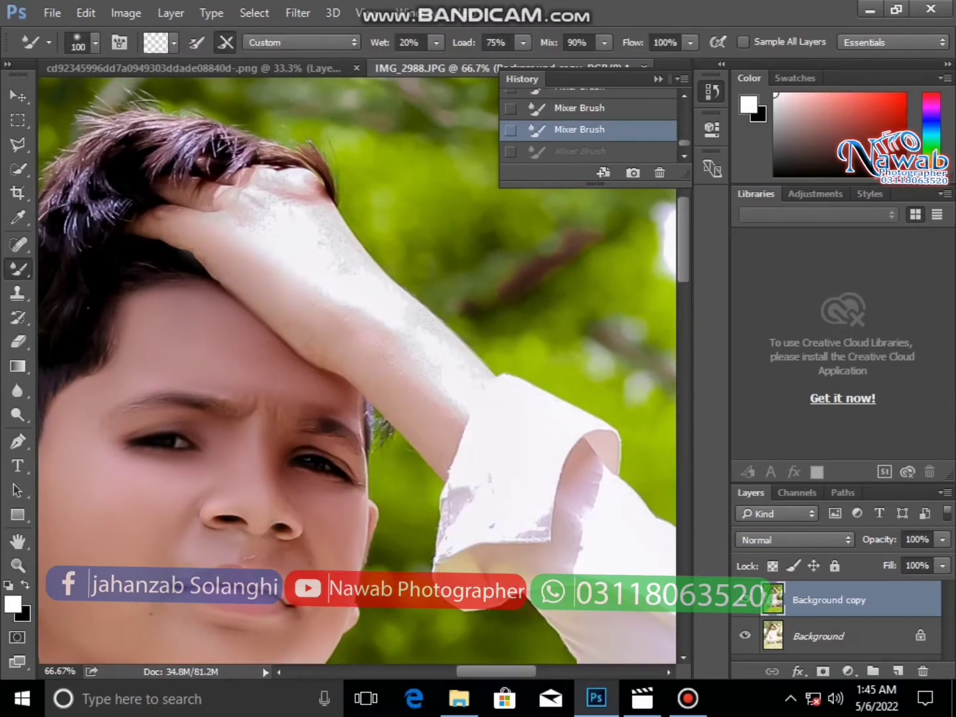
Smooth the white patches along the raised arm, then shrink the brush to 66 px
drag(457, 406, 268, 174)
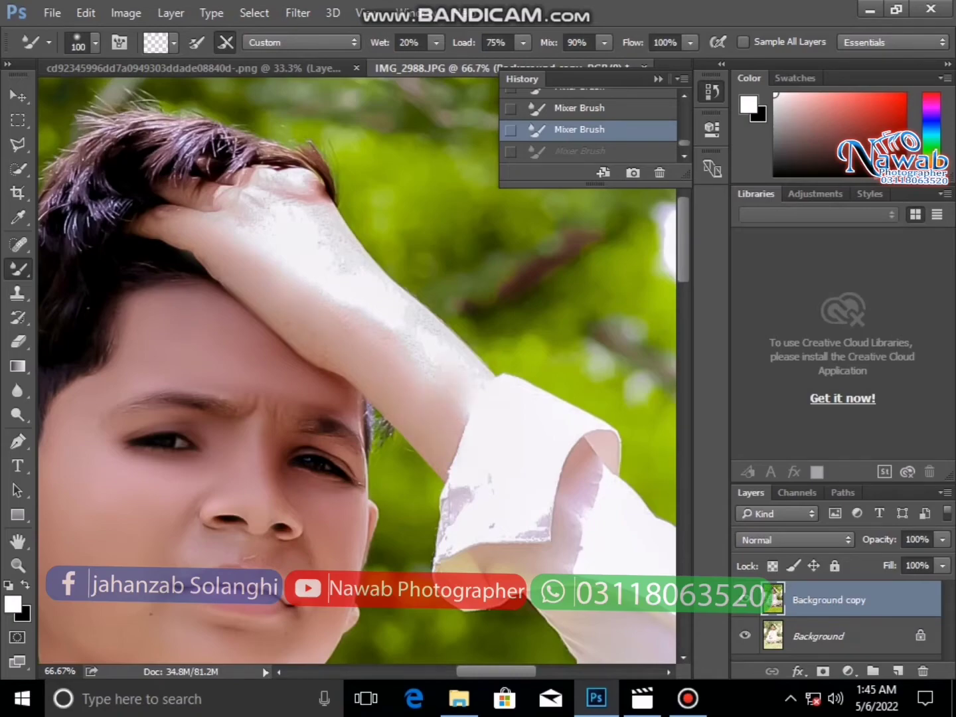
right_click(241, 203)
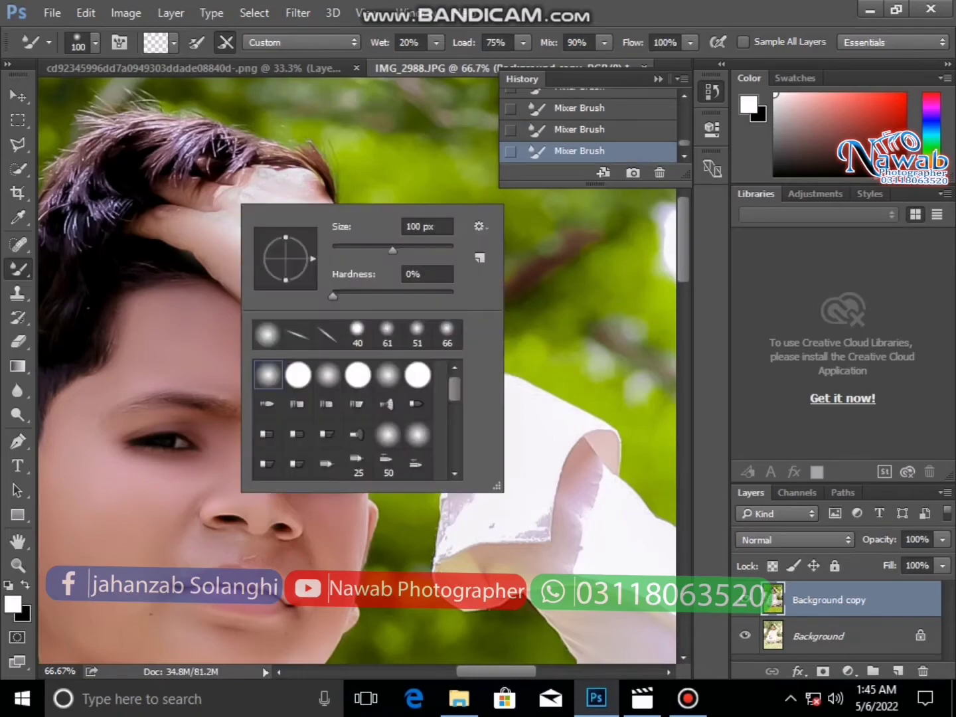
drag(393, 250, 371, 250)
key(Return)
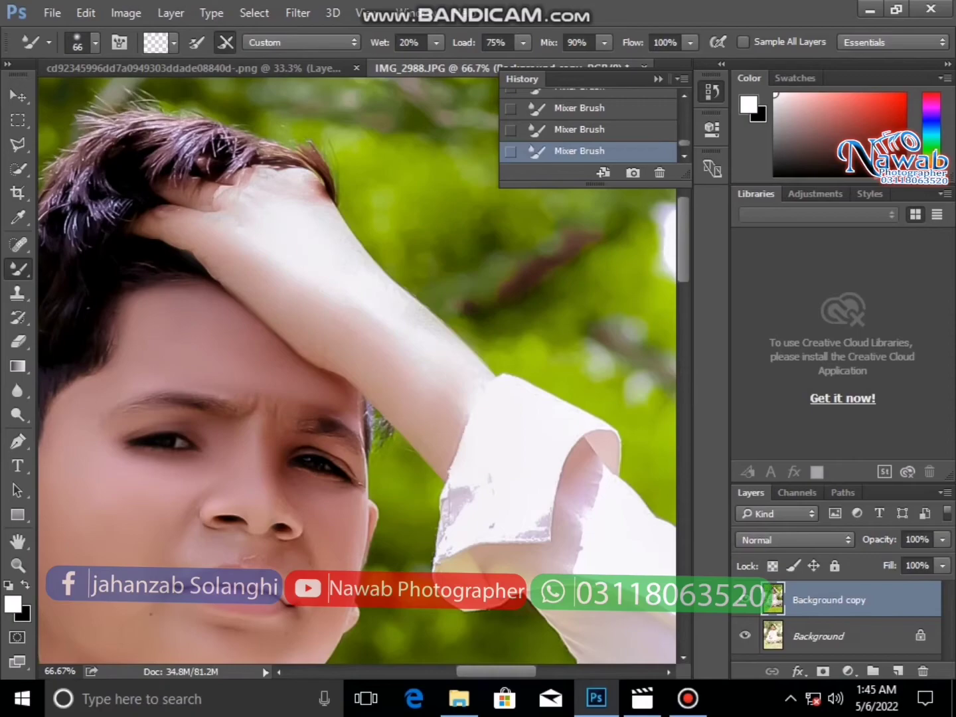
Quick-select the raised arm, subtract the sleeve areas, and open Levels with Ctrl+L
click(19, 169)
drag(200, 219, 518, 464)
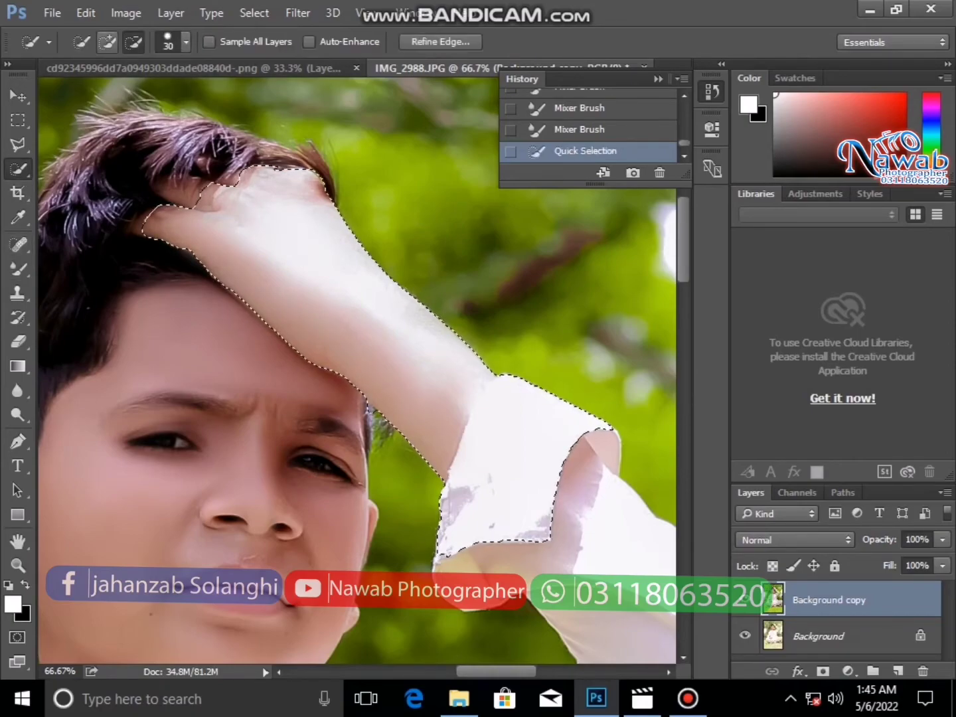
click(485, 584)
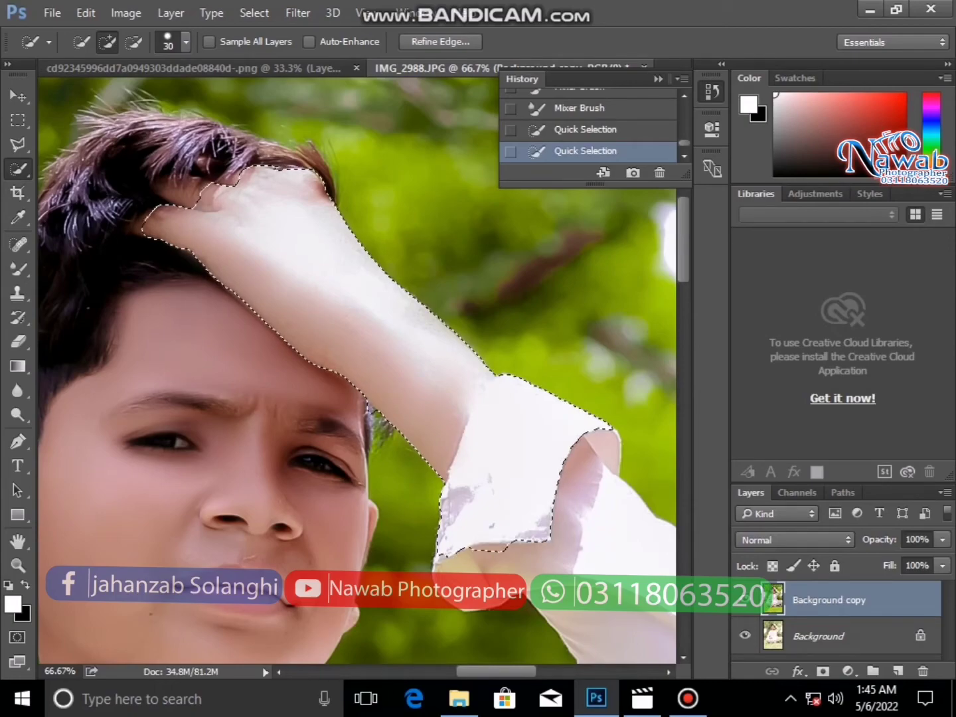
alt+click(531, 385)
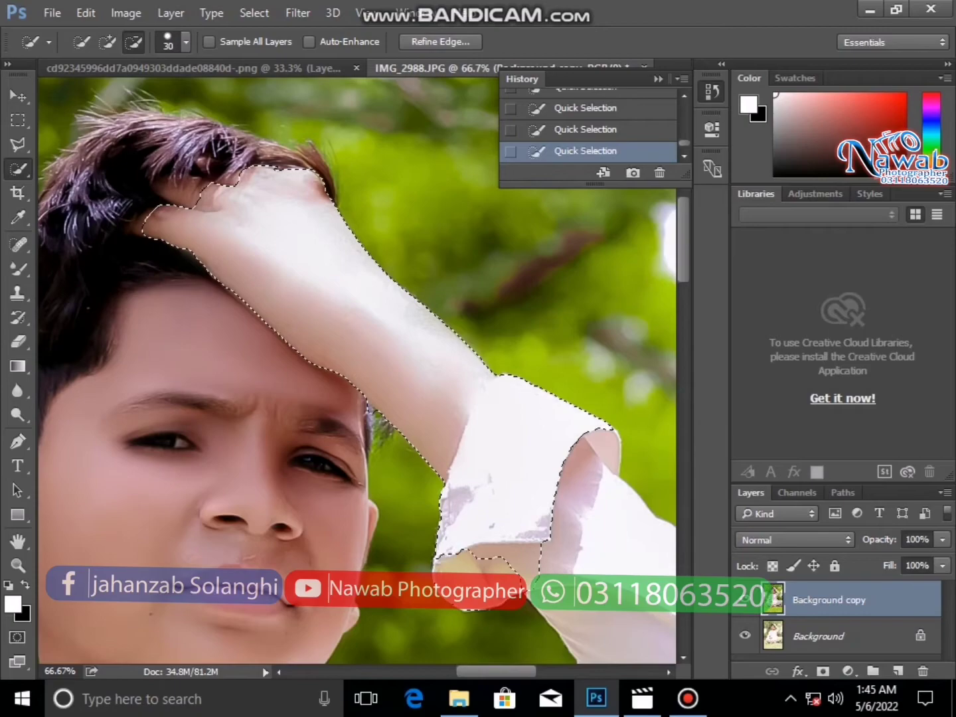
drag(491, 557, 494, 524)
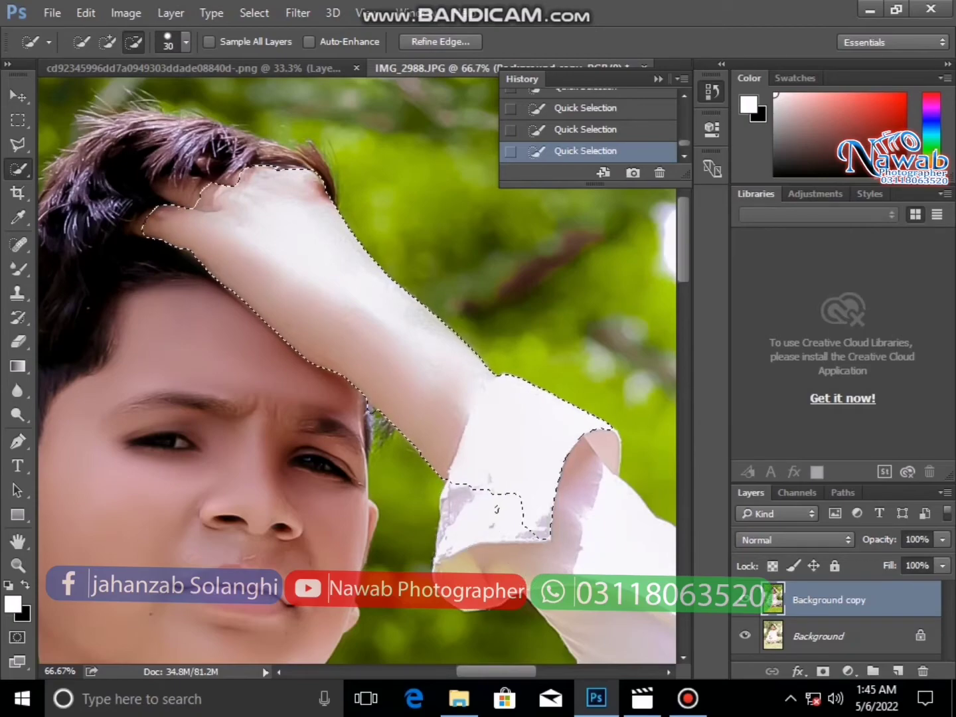
click(497, 508)
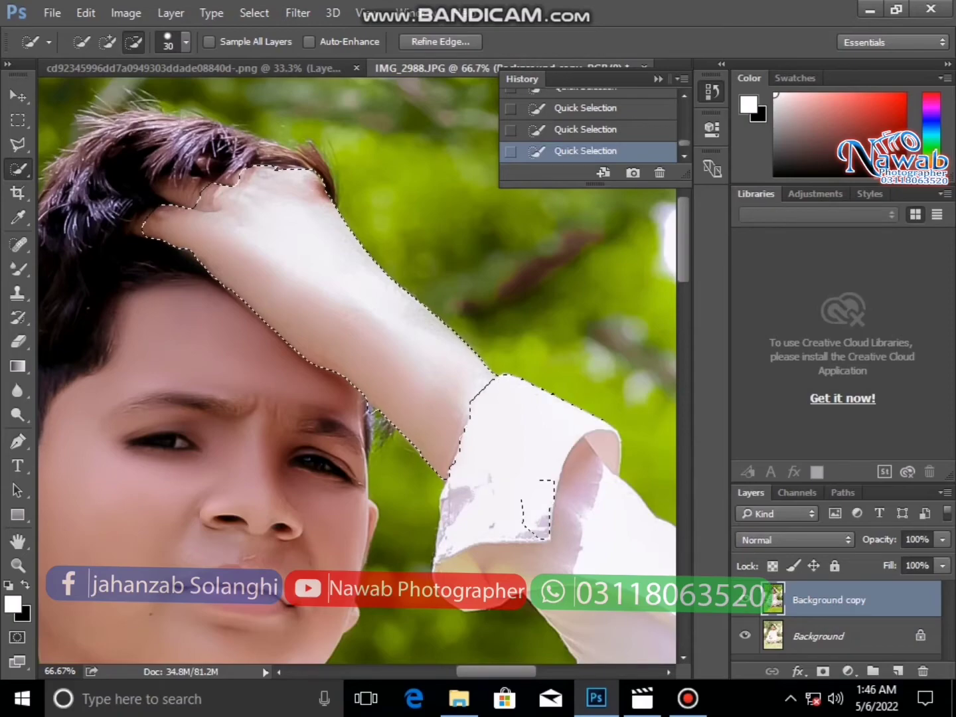
click(534, 504)
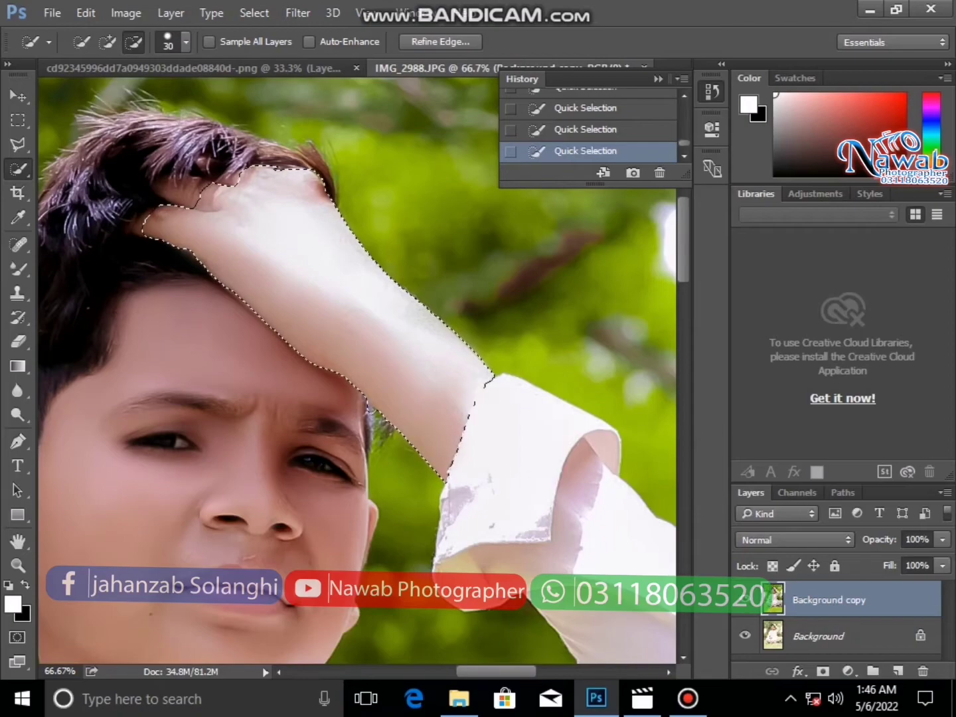
key(ctrl+l)
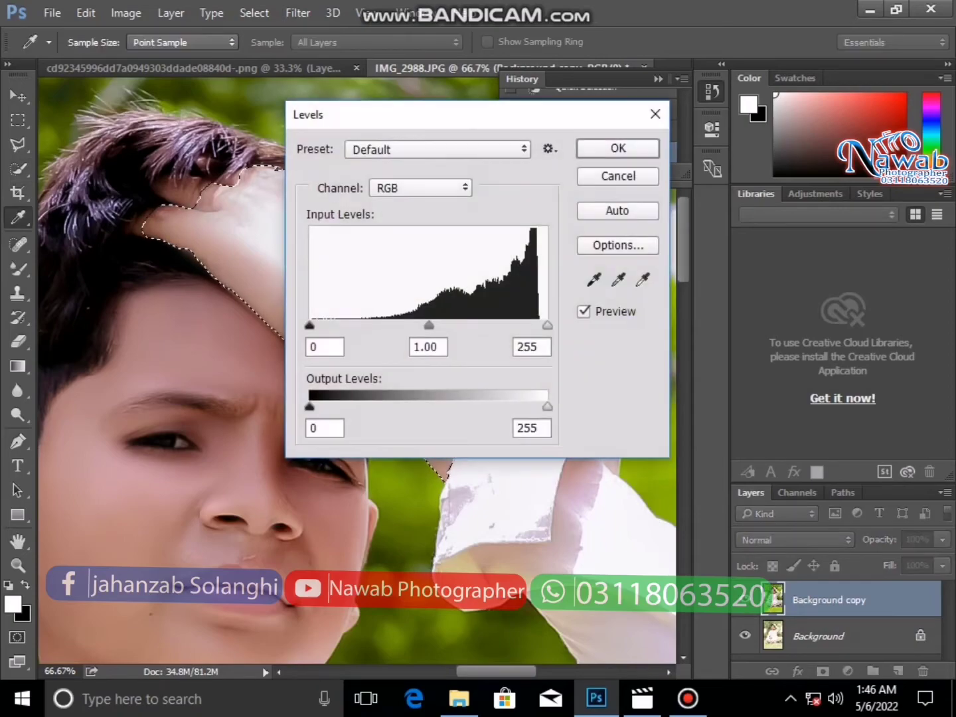
Apply Levels with midtone gamma 0.67 to the arm and deselect with Ctrl+D
mouse_move(450, 122)
mouse_down()
mouse_move(495, 122)
mouse_move(661, 168)
mouse_up()
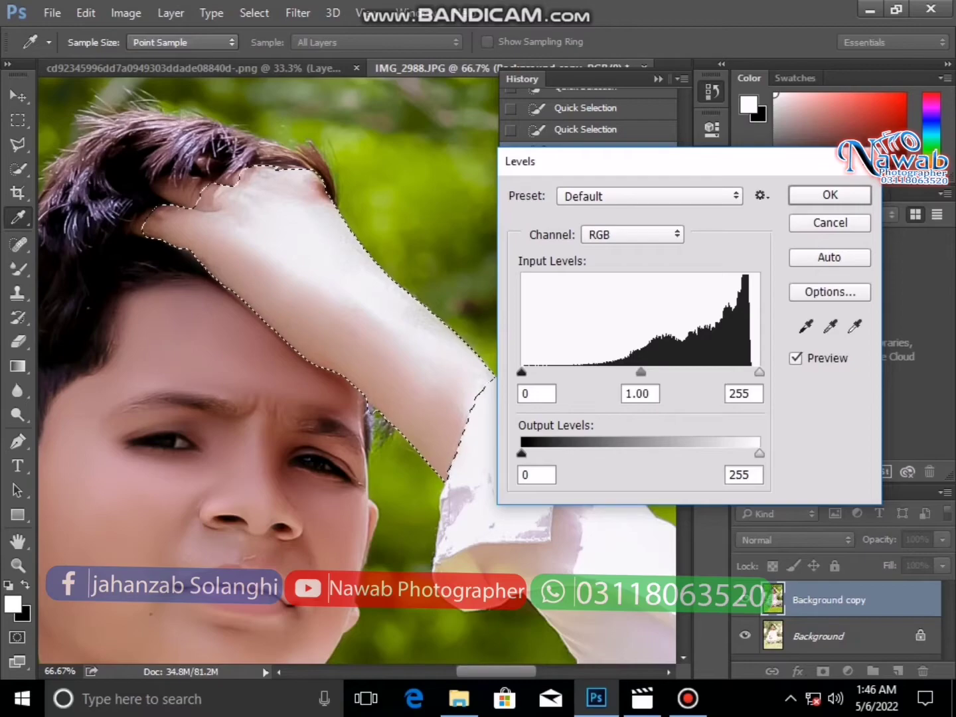
drag(641, 373, 670, 372)
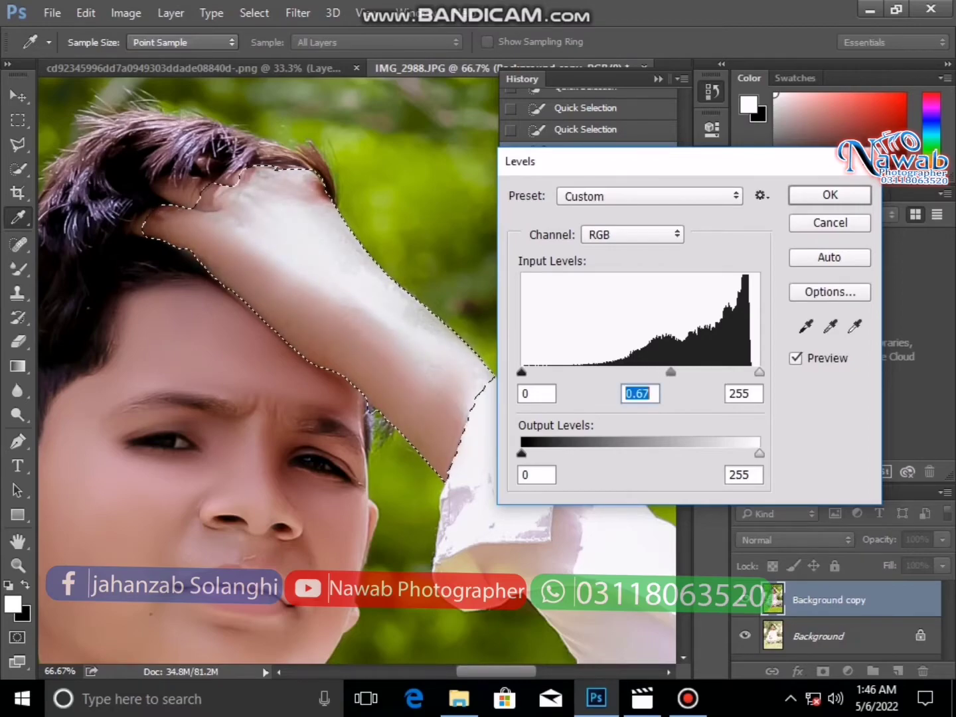
key(Return)
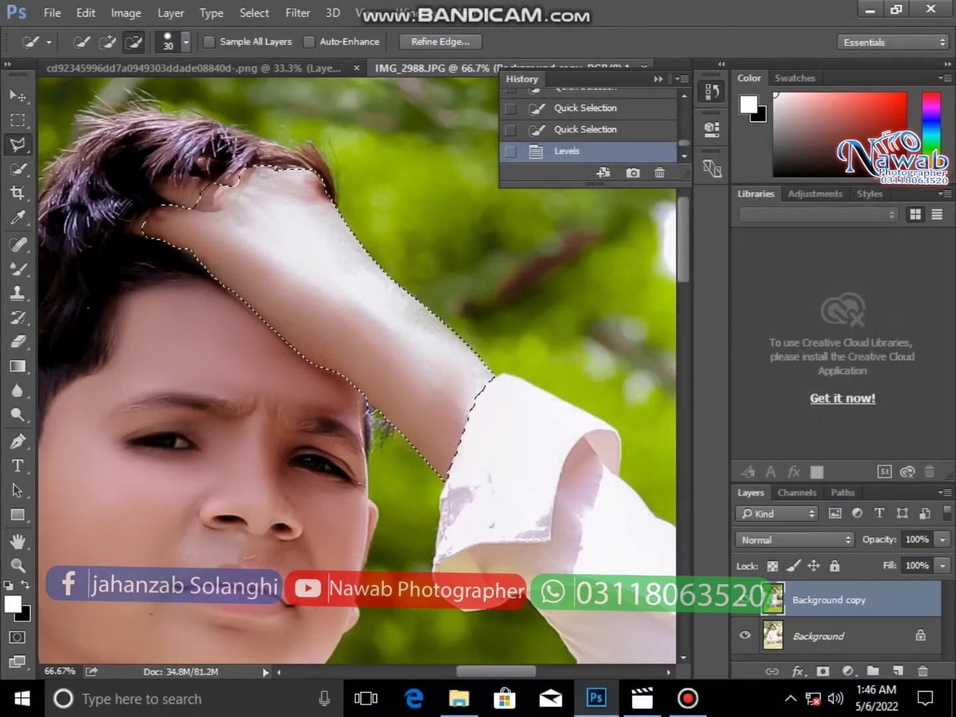
key(l)
key(ctrl+d)
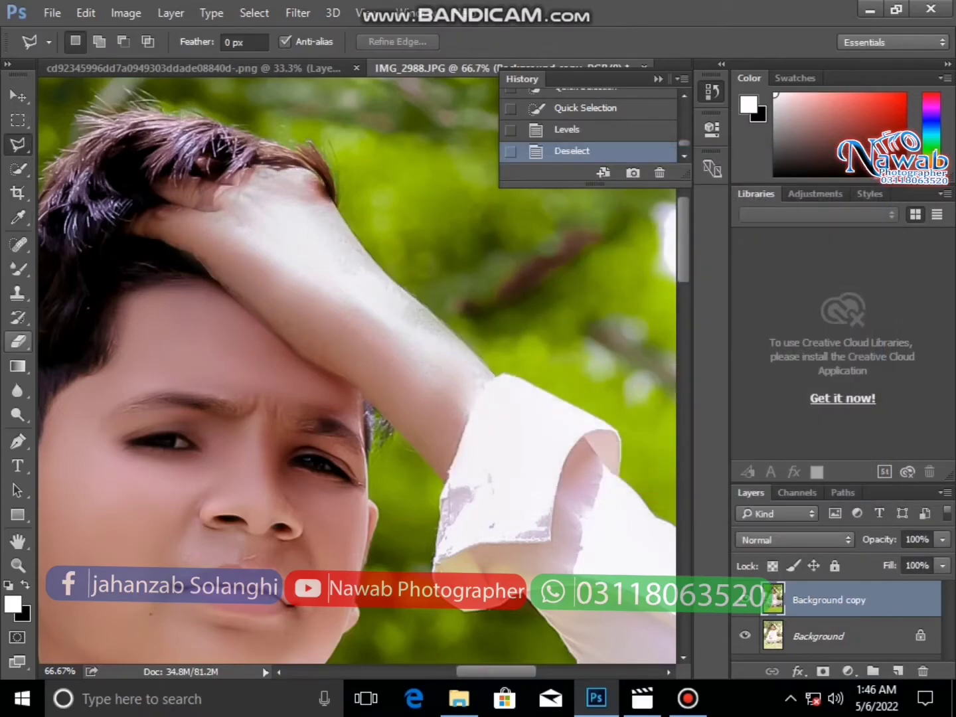
click(18, 268)
Smooth the raised arm's skin with a 49 px Mixer Brush
drag(248, 173, 209, 190)
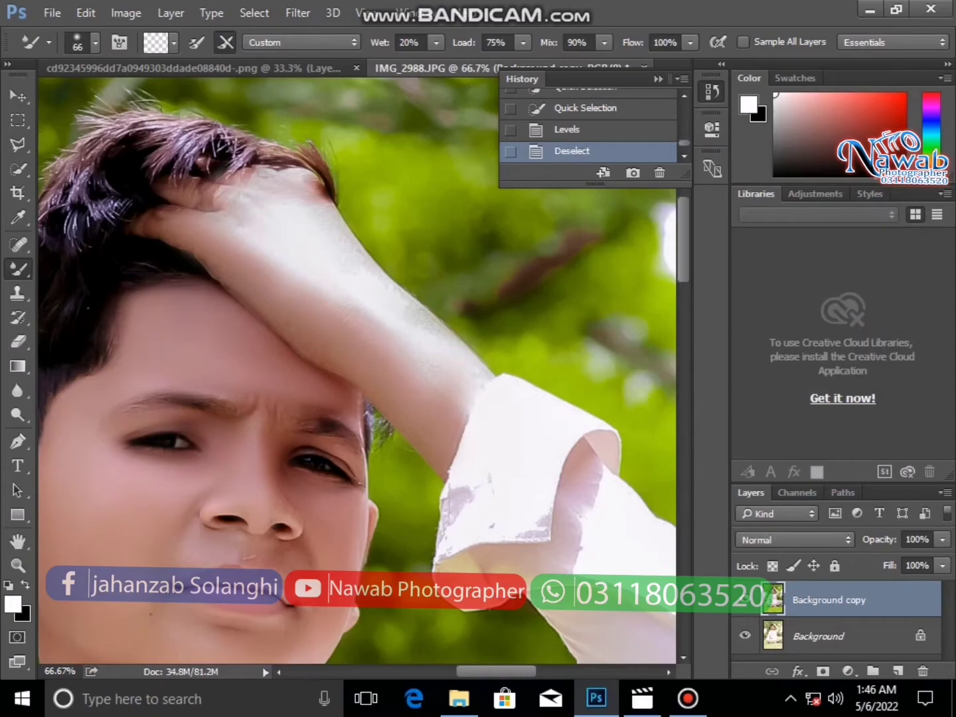
right_click(260, 202)
text(49)
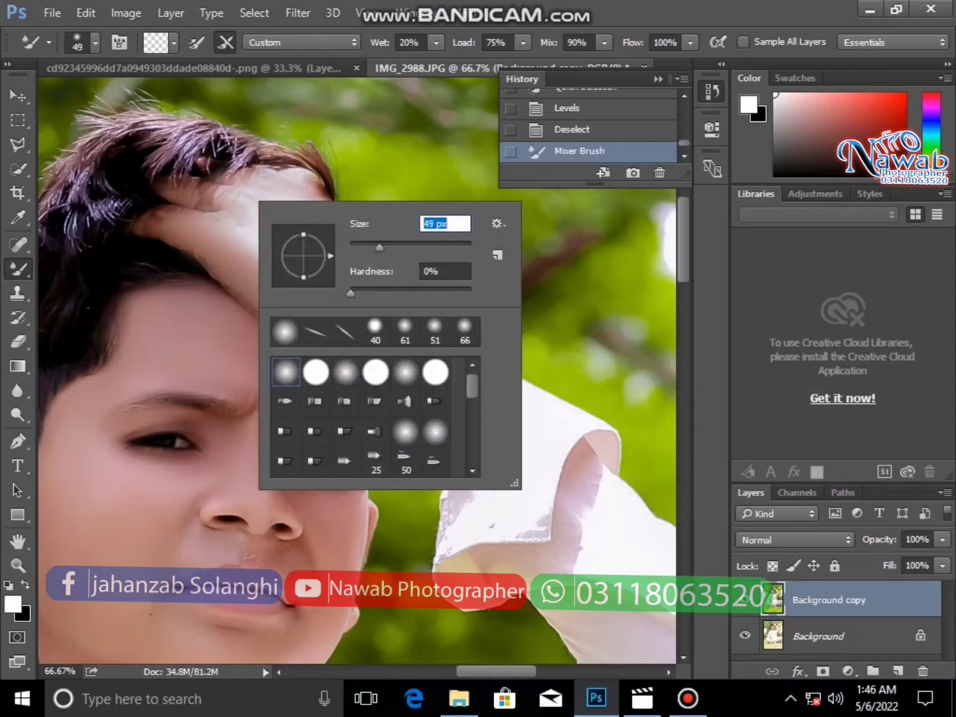
key(Return)
drag(236, 183, 209, 195)
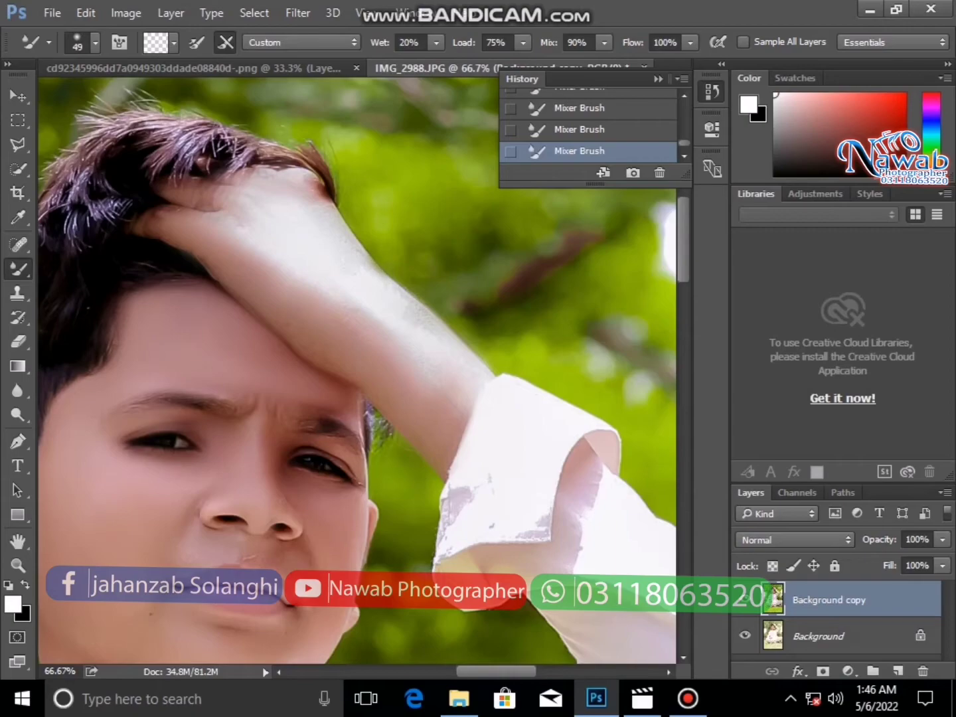
Fit the photo on screen, then zoom in on the boy's hand and watch
key(z)
right_click(126, 320)
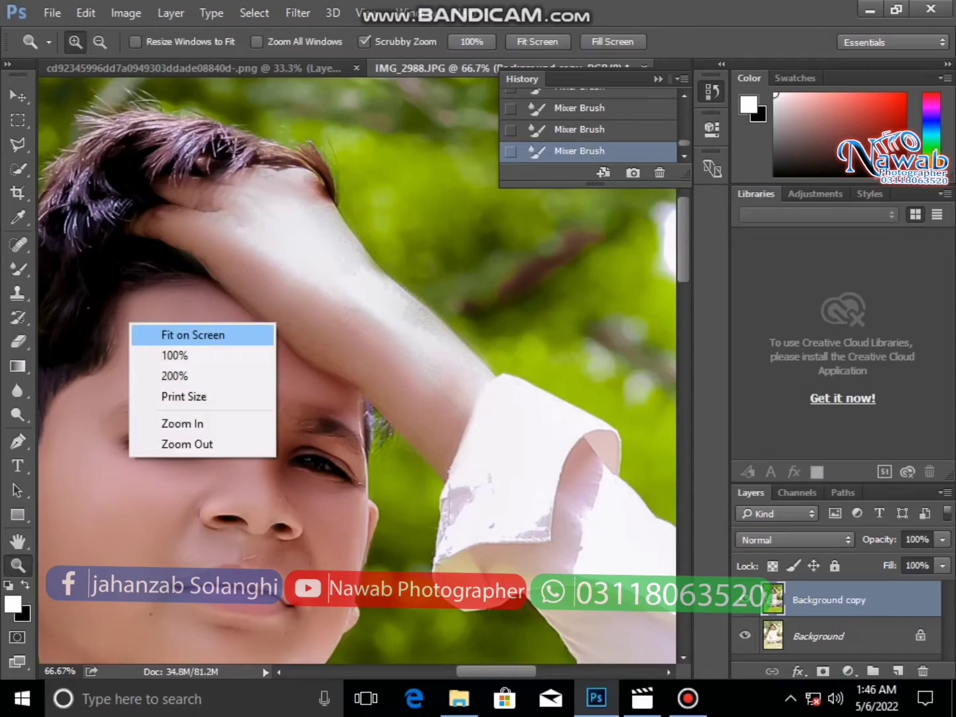
click(192, 332)
drag(336, 551, 411, 552)
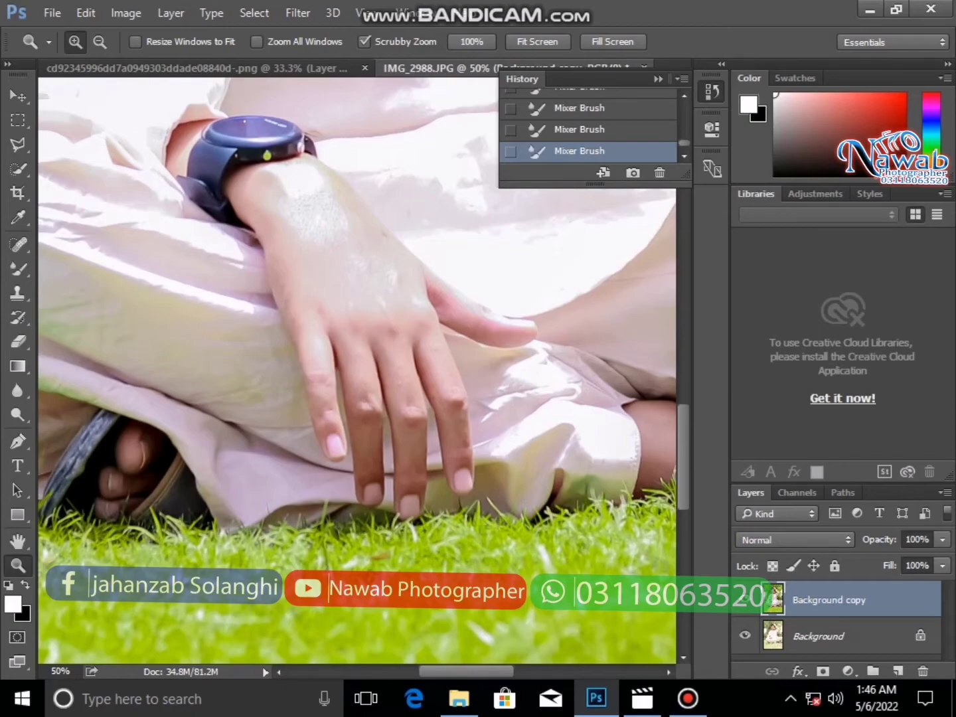
At 66.67% zoom, smooth the wrist skin with a 99 px Mixer Brush
right_click(331, 310)
click(359, 385)
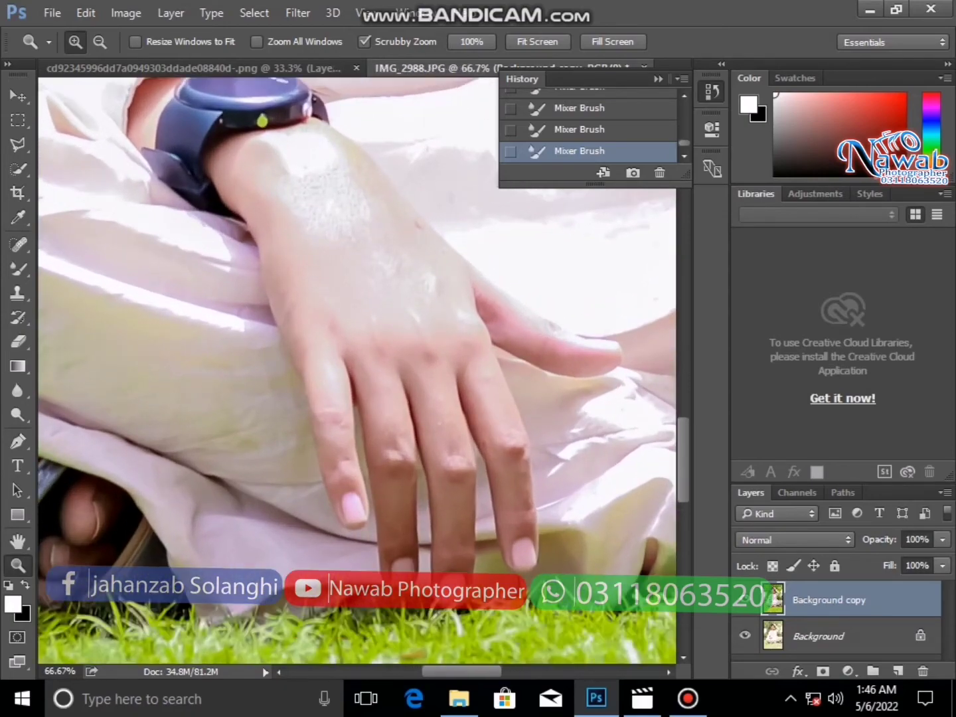
key(b)
right_click(359, 242)
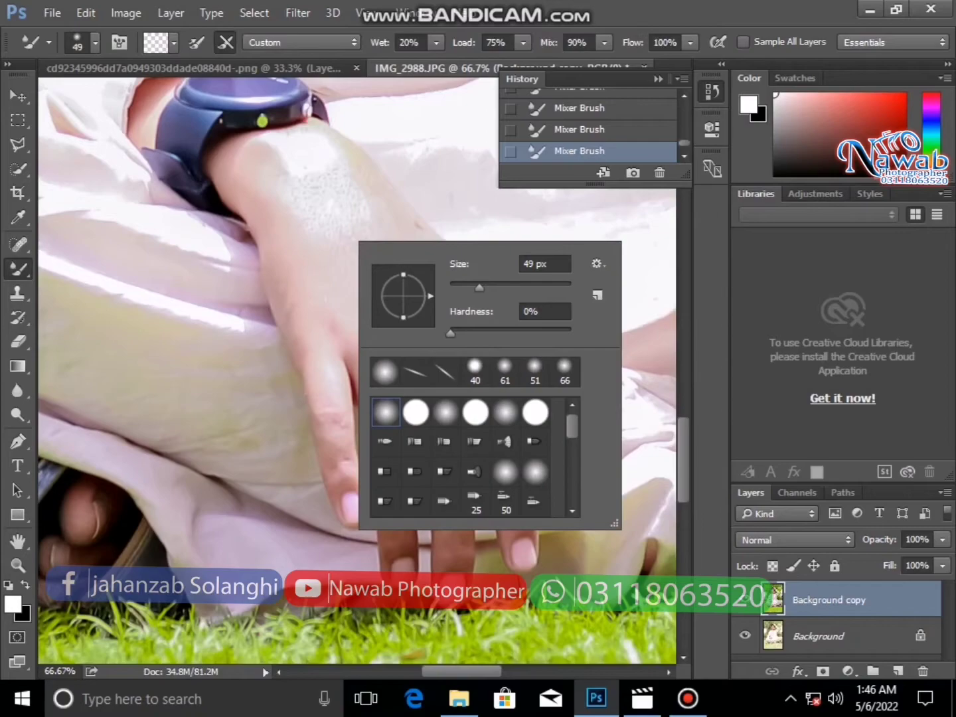
drag(479, 287, 503, 287)
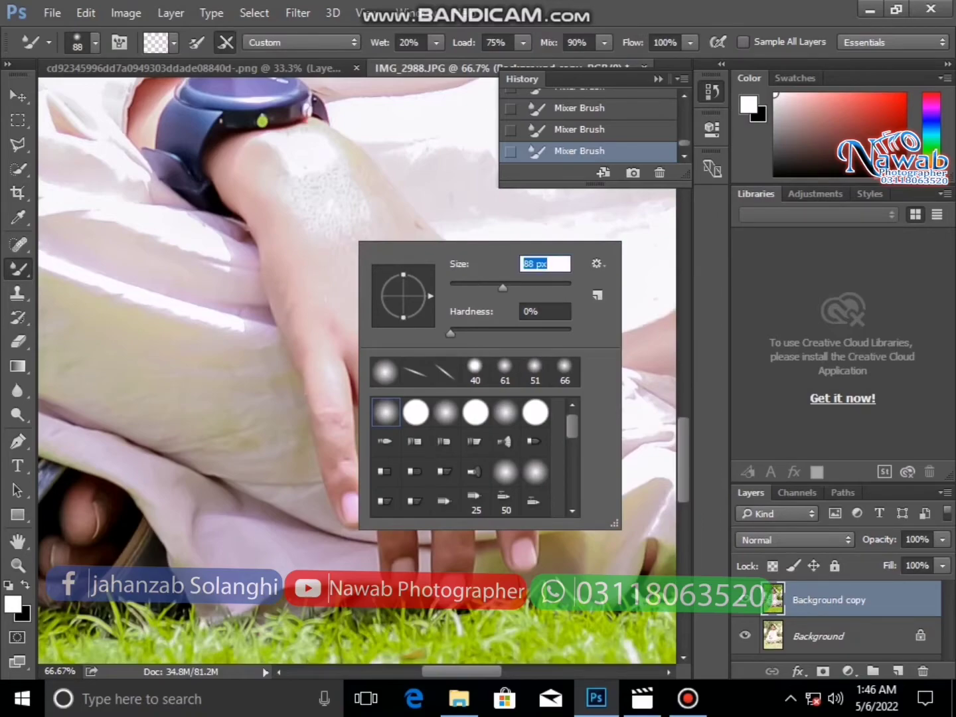
text(99)
key(Return)
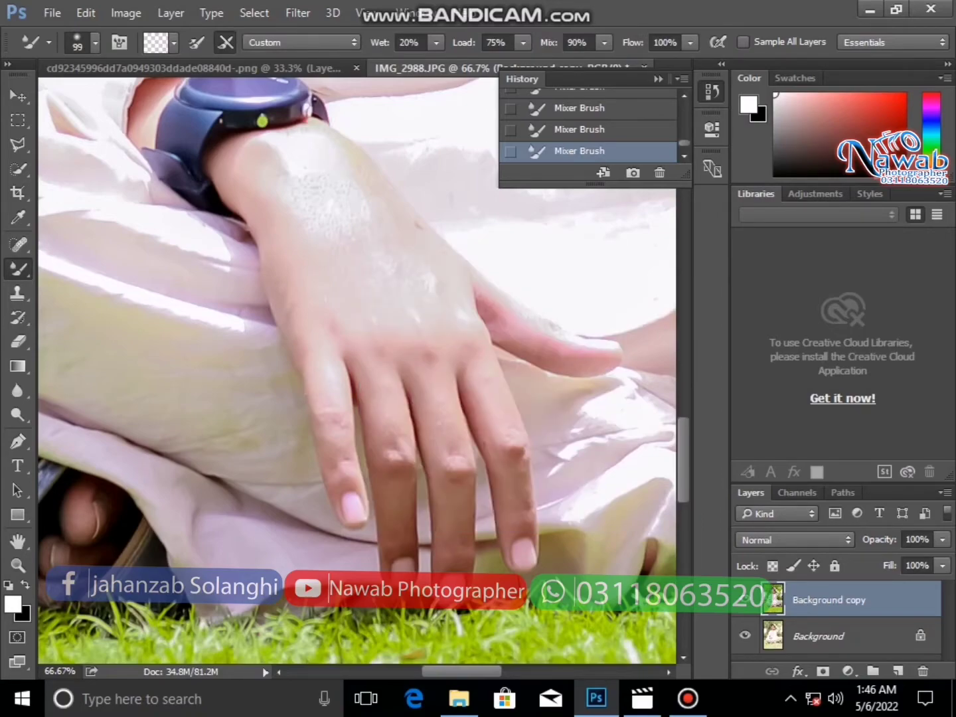
drag(307, 218, 343, 215)
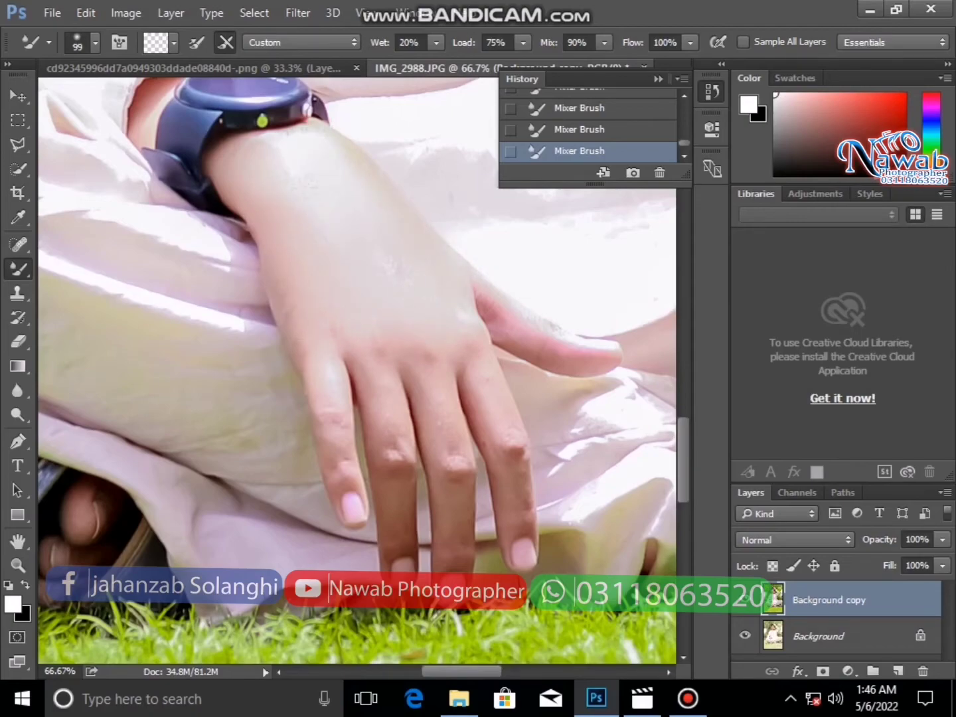
Shrink the brush to 68 px and smooth the finger knuckles
right_click(333, 359)
drag(483, 403, 468, 403)
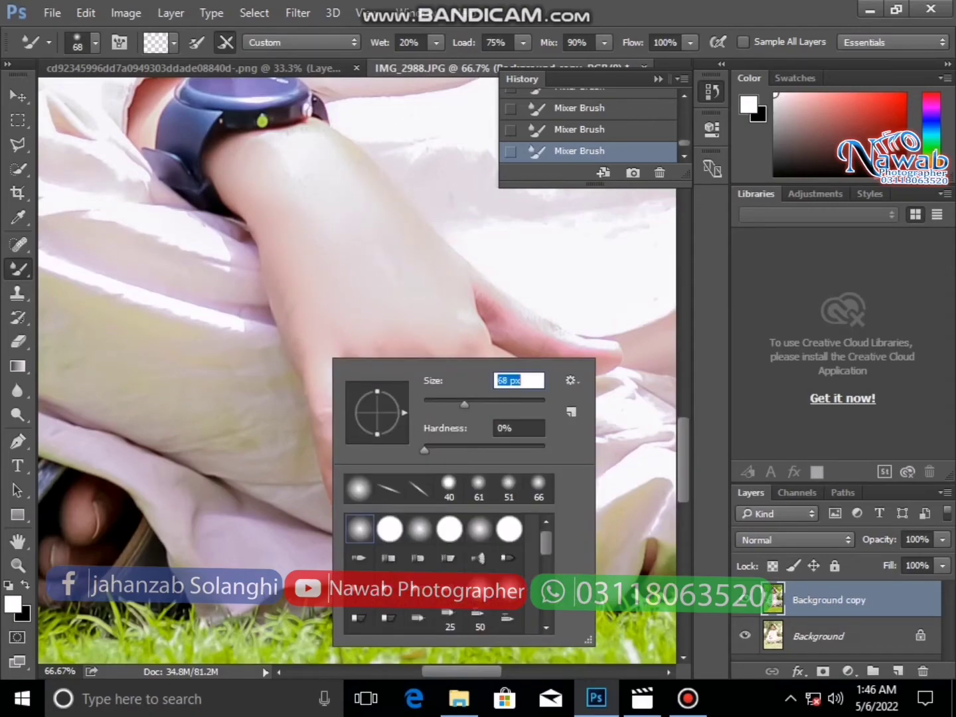
key(Return)
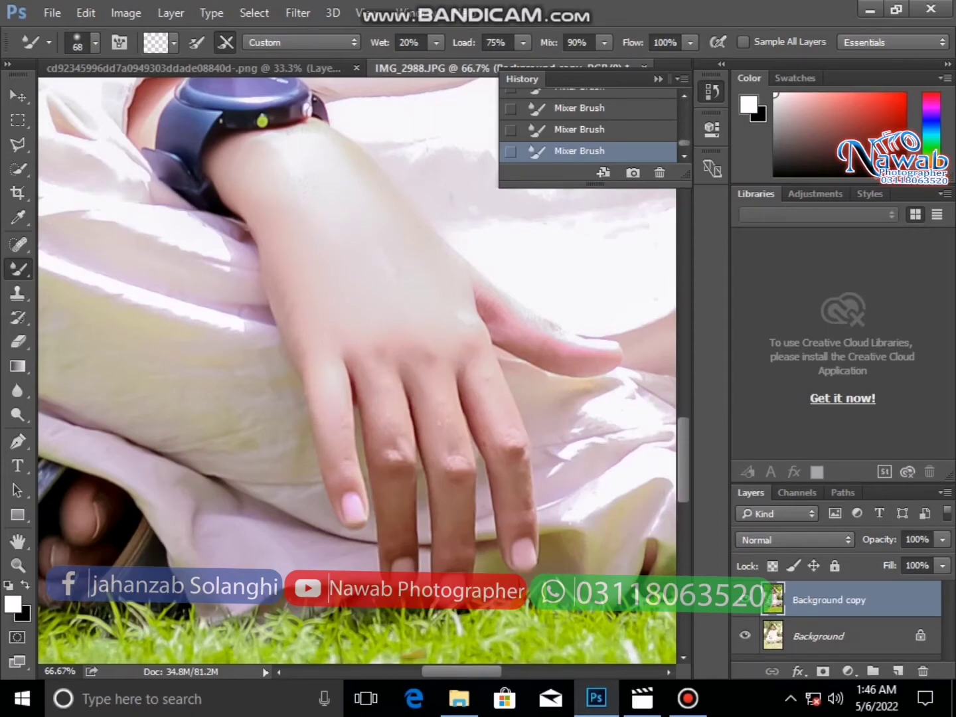
mouse_move(386, 424)
mouse_down()
mouse_move(391, 481)
mouse_move(402, 404)
mouse_move(403, 568)
mouse_up()
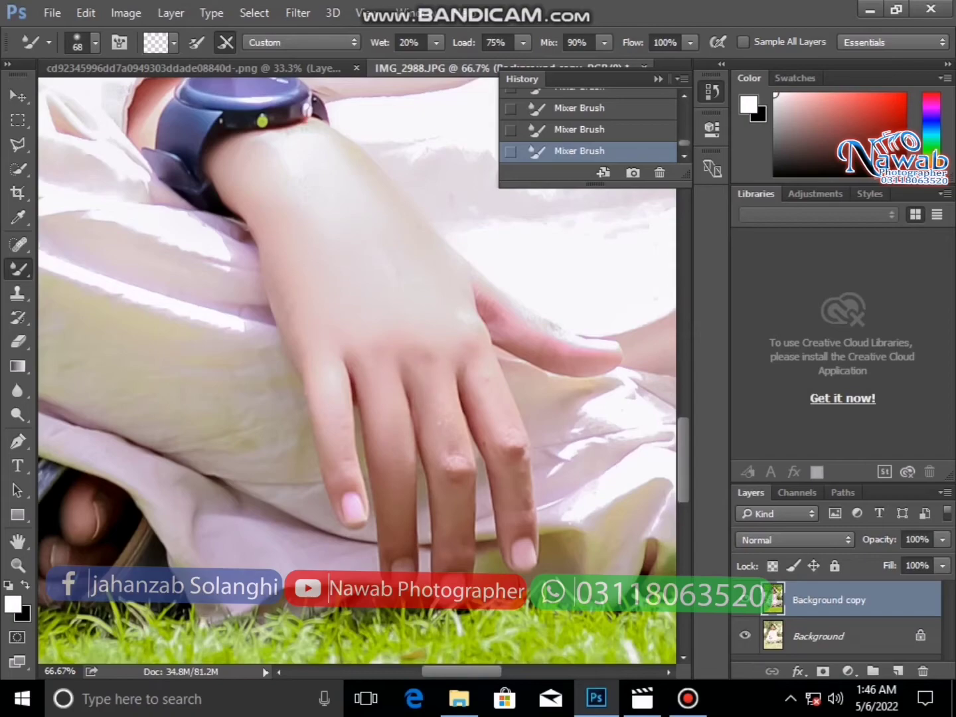
drag(446, 420, 462, 498)
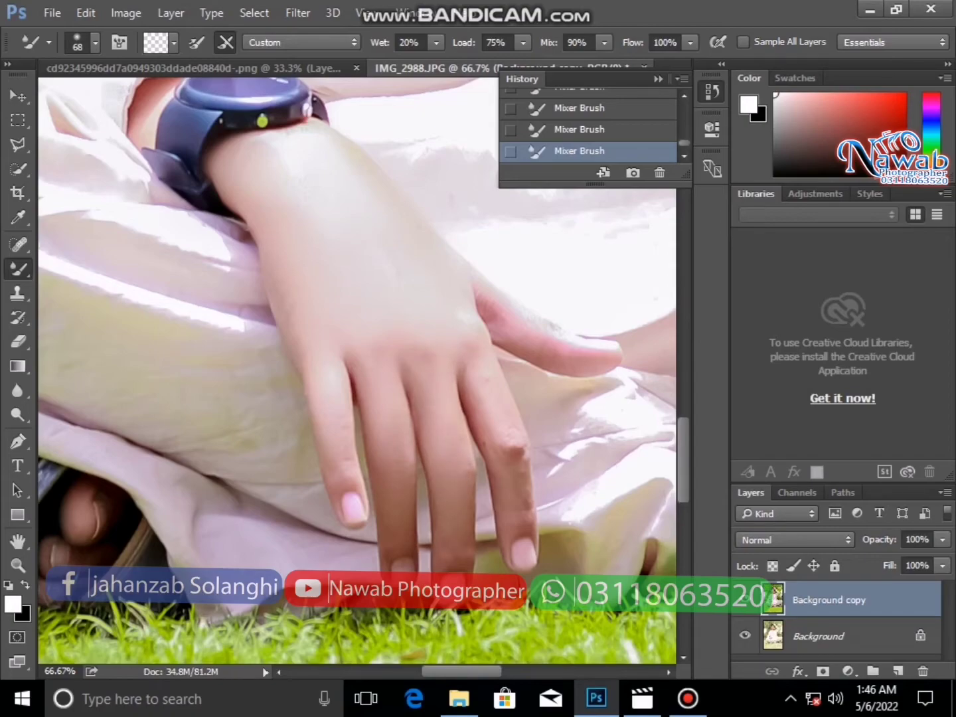
drag(511, 439, 512, 480)
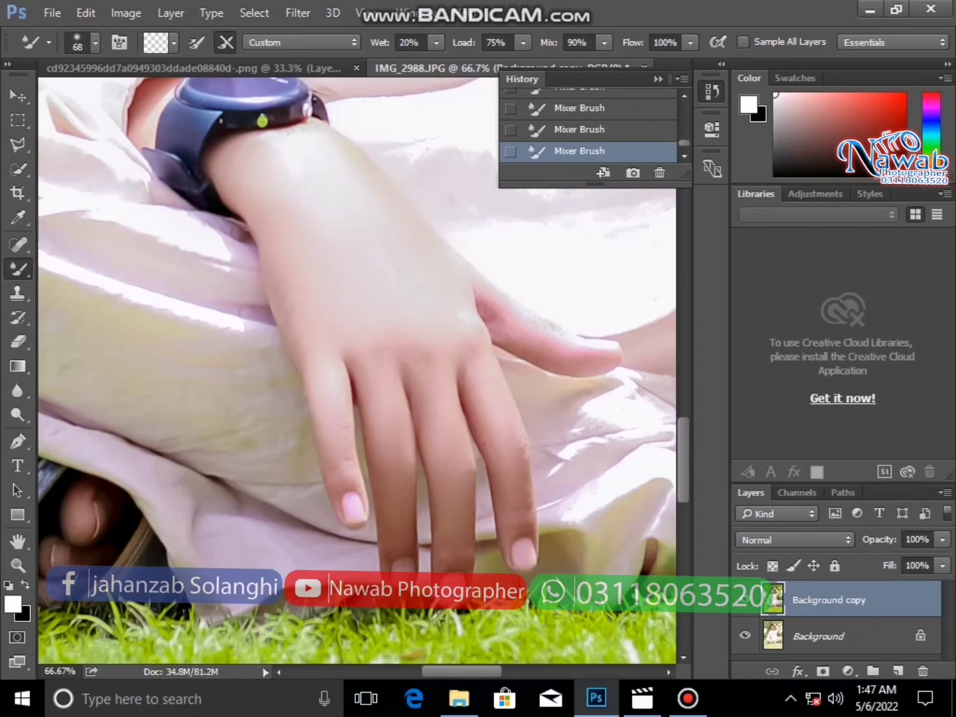
Lighten the dark skin crease on the foot
scroll(356, 377, up, 5)
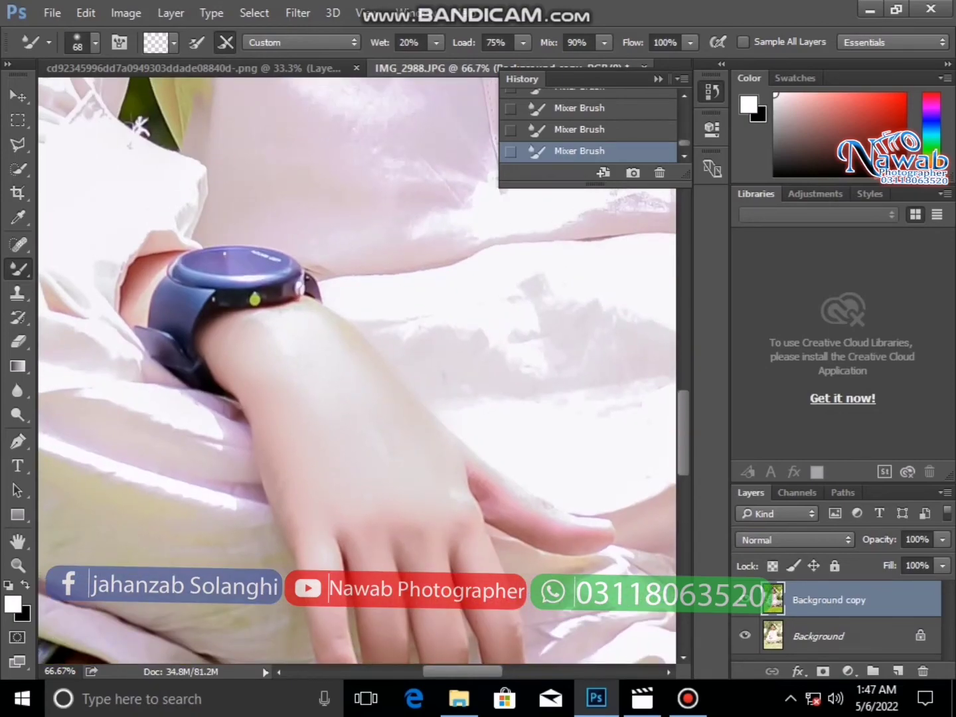
scroll(356, 376, down, 3)
scroll(356, 376, down, 3)
scroll(355, 376, right, 2)
scroll(356, 376, down, 1)
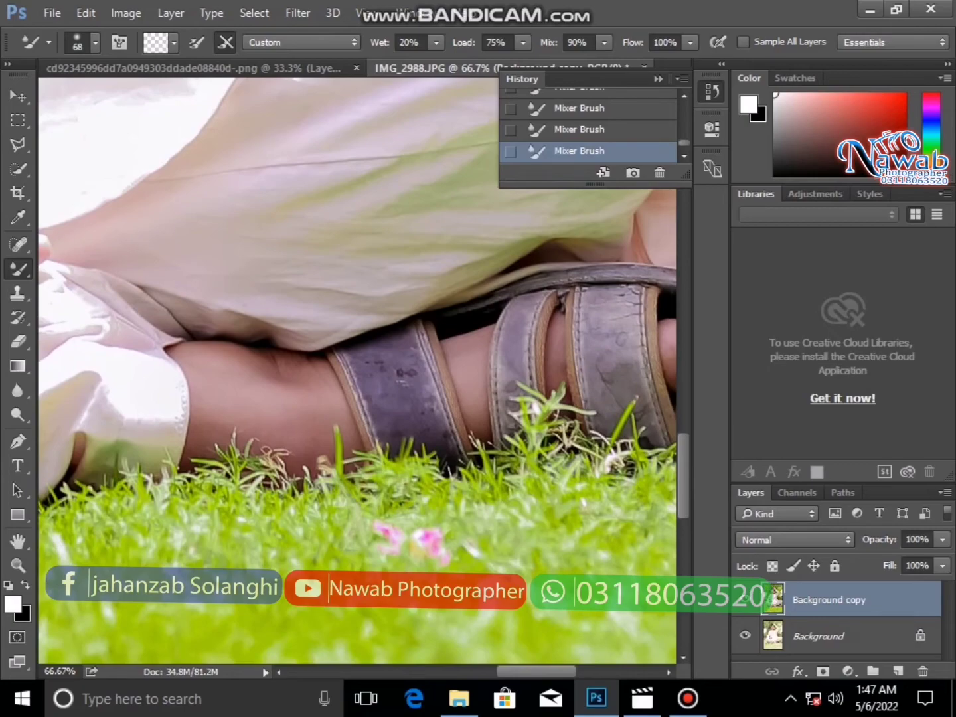
drag(265, 356, 339, 446)
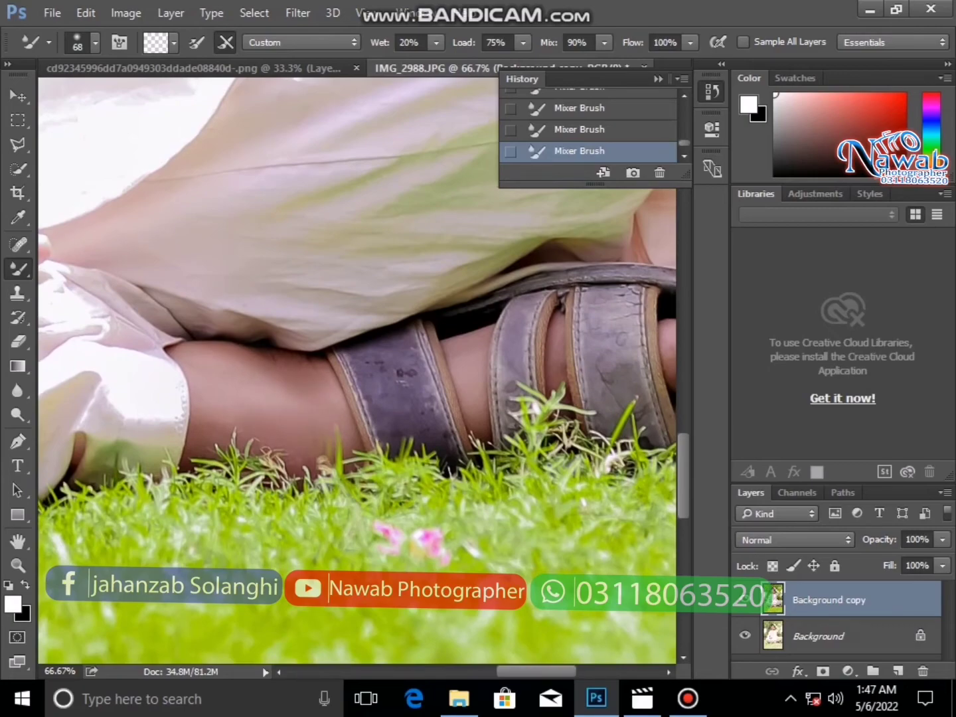
scroll(355, 376, right, 3)
scroll(356, 376, right, 1)
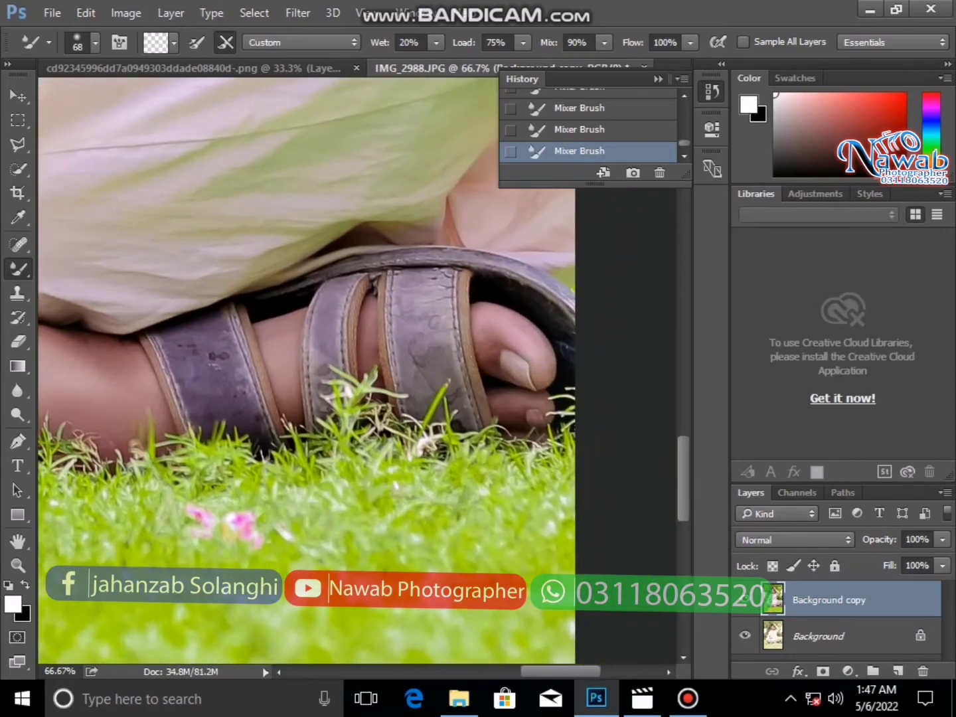
scroll(305, 372, up, 3)
scroll(305, 372, up, 5)
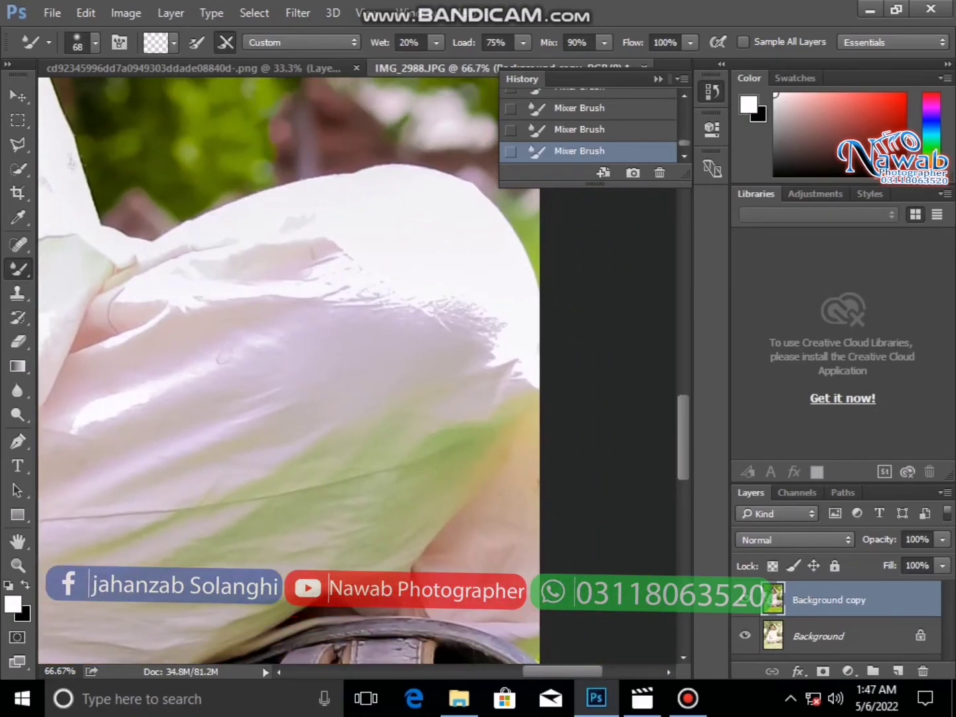
scroll(306, 372, up, 5)
scroll(305, 372, left, 1)
scroll(355, 372, up, 3)
Fit the photo on screen and toggle the Background copy layer to compare with the original
click(18, 565)
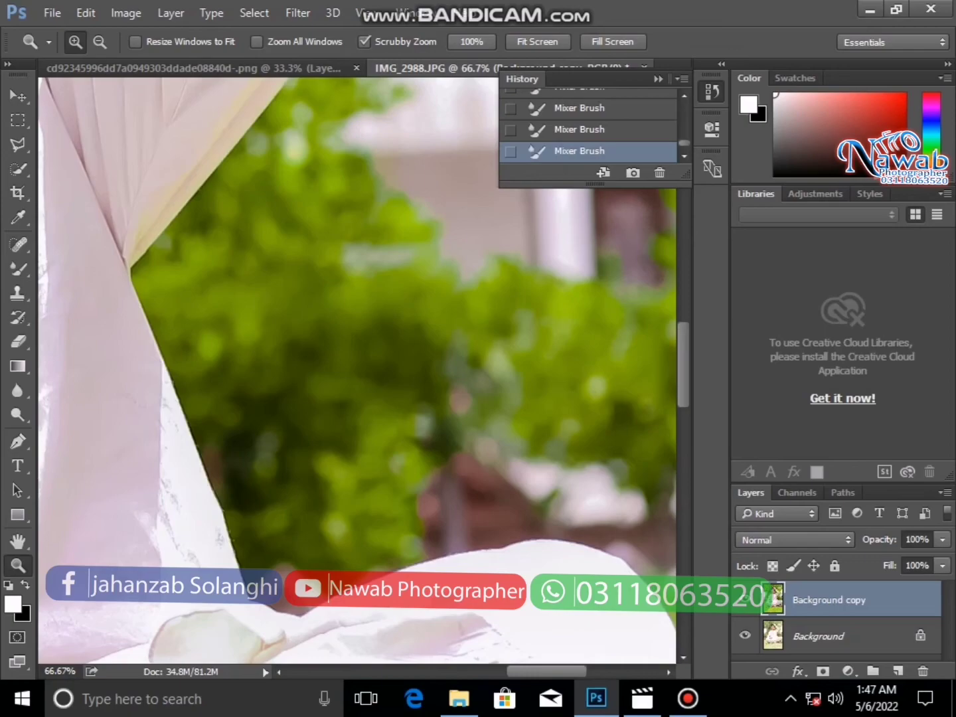
right_click(93, 196)
click(156, 205)
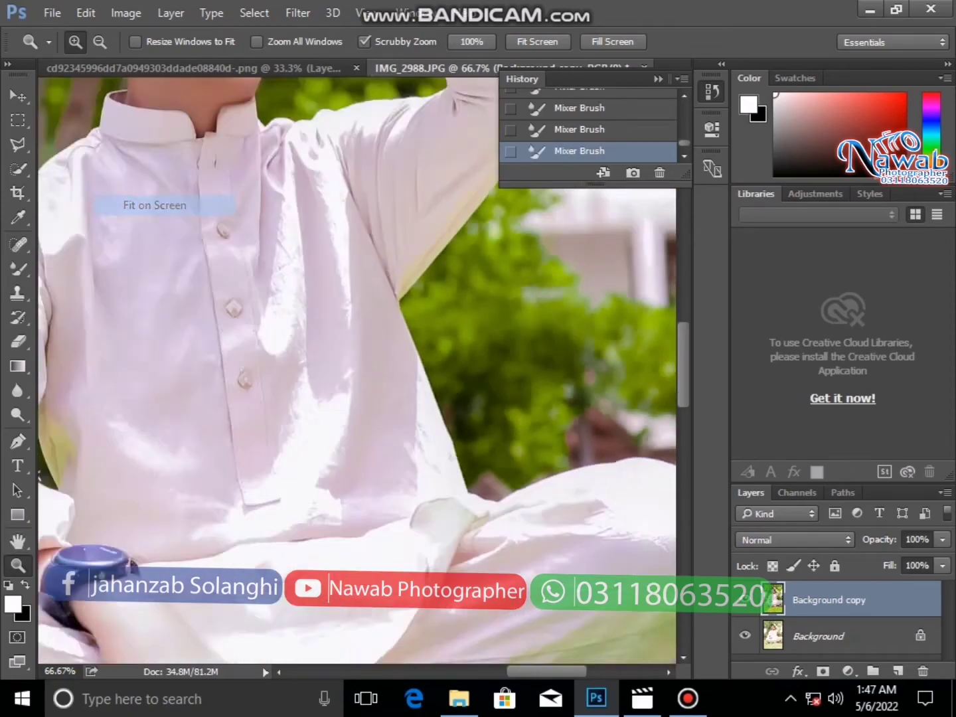
click(744, 600)
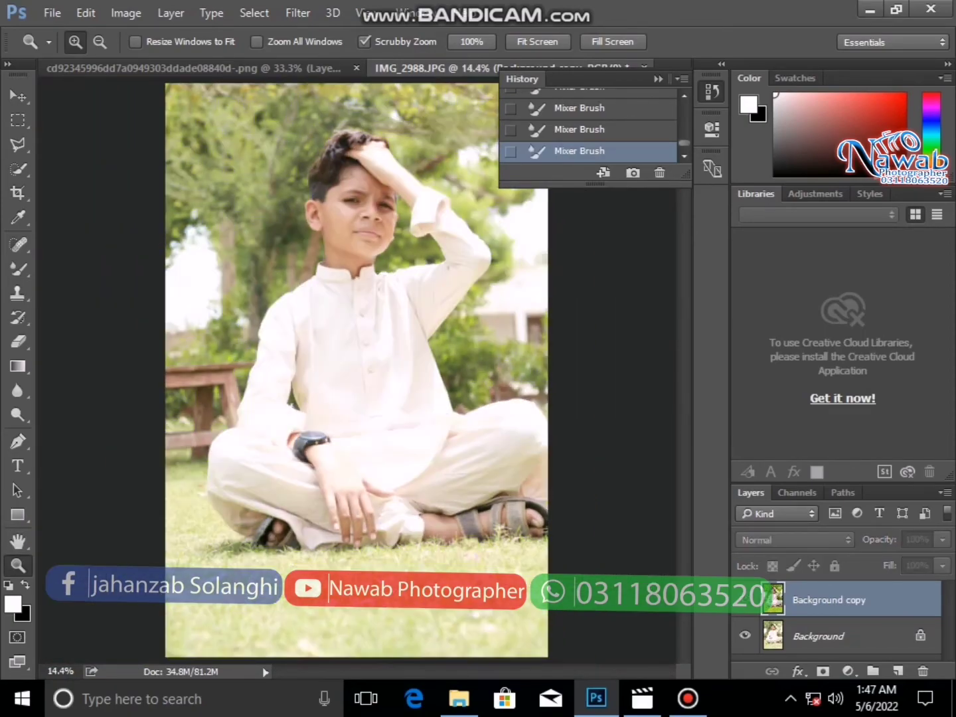
click(745, 599)
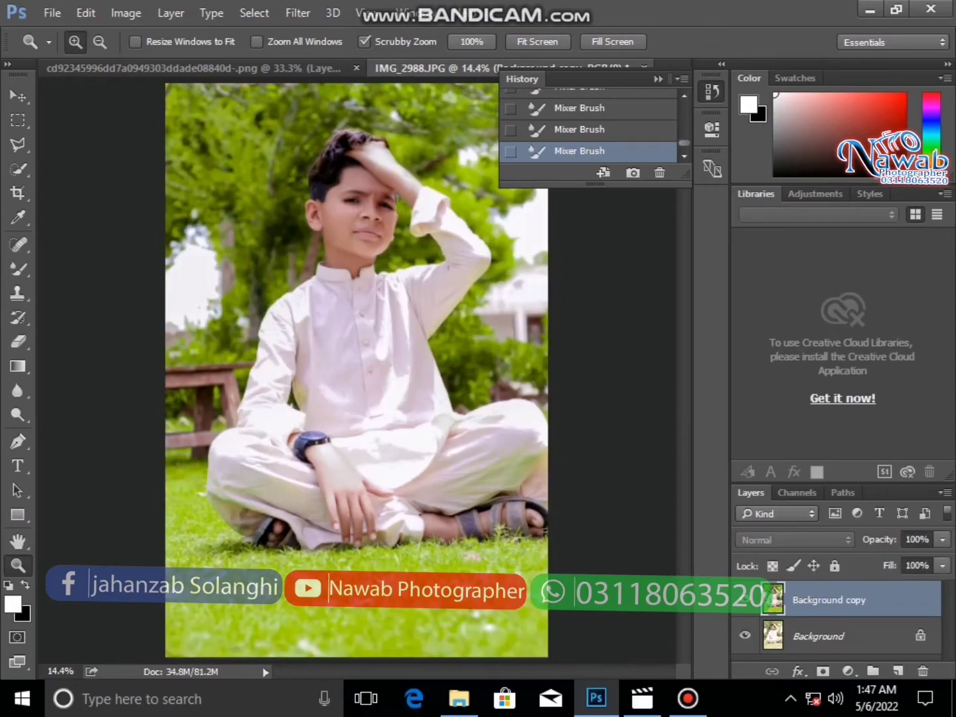
click(298, 12)
Open the photo in Camera Raw Filter and load the Dark Editing Zone (1) preset
click(298, 13)
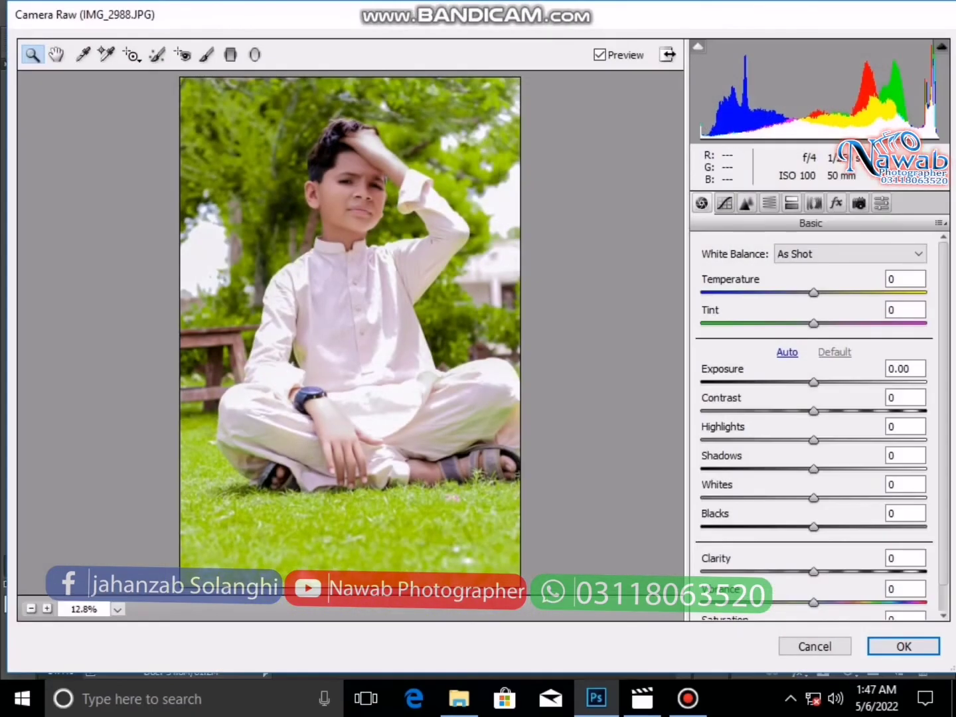
click(939, 224)
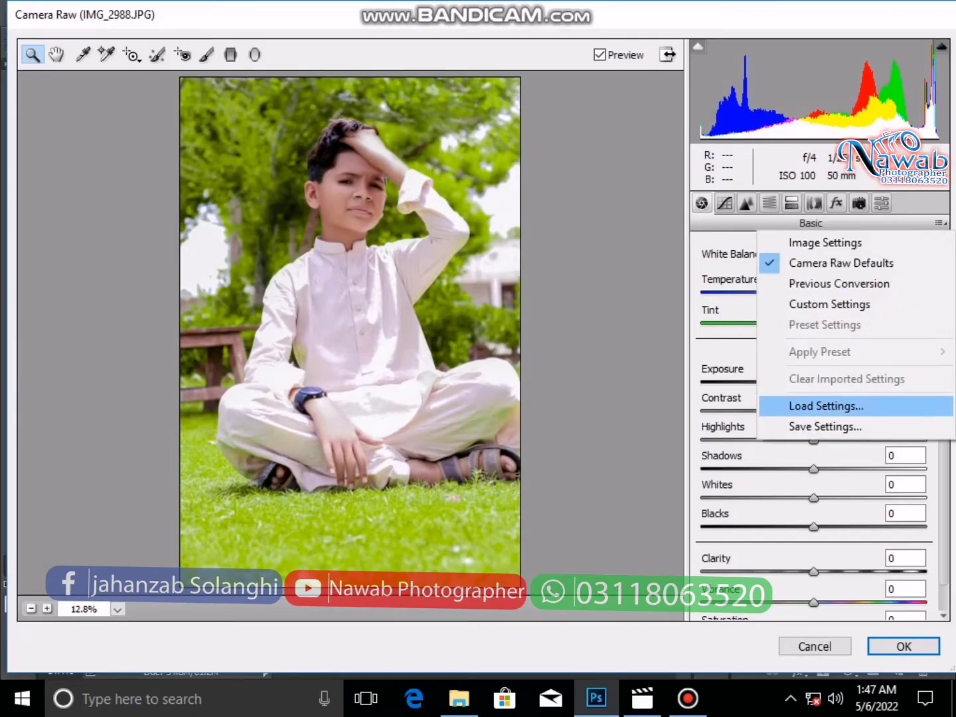
click(825, 406)
right_click(394, 238)
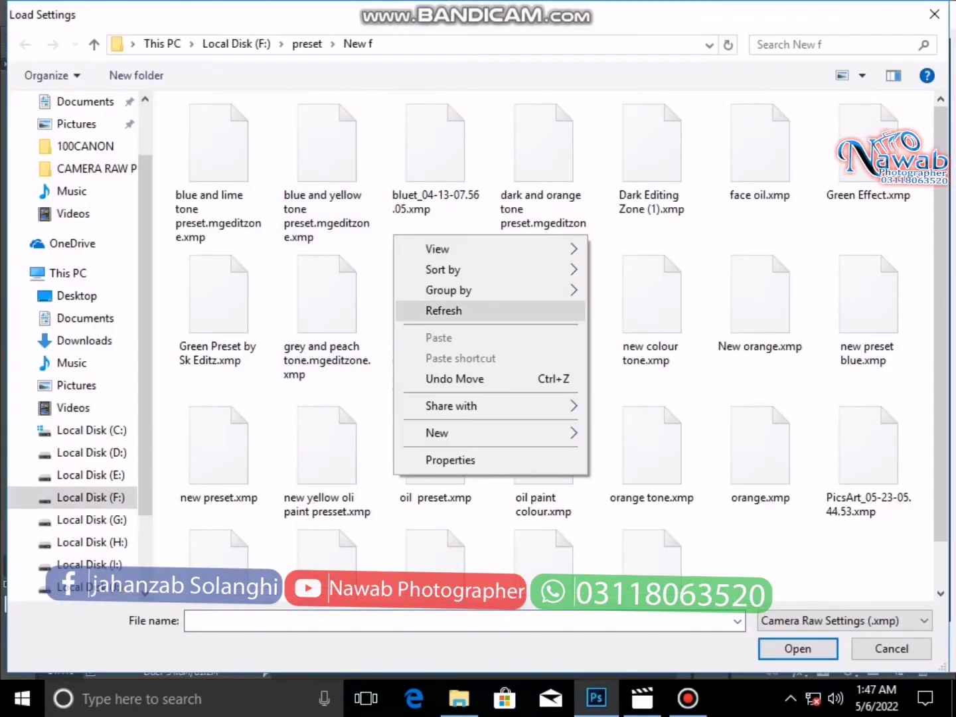
click(480, 309)
double_click(651, 153)
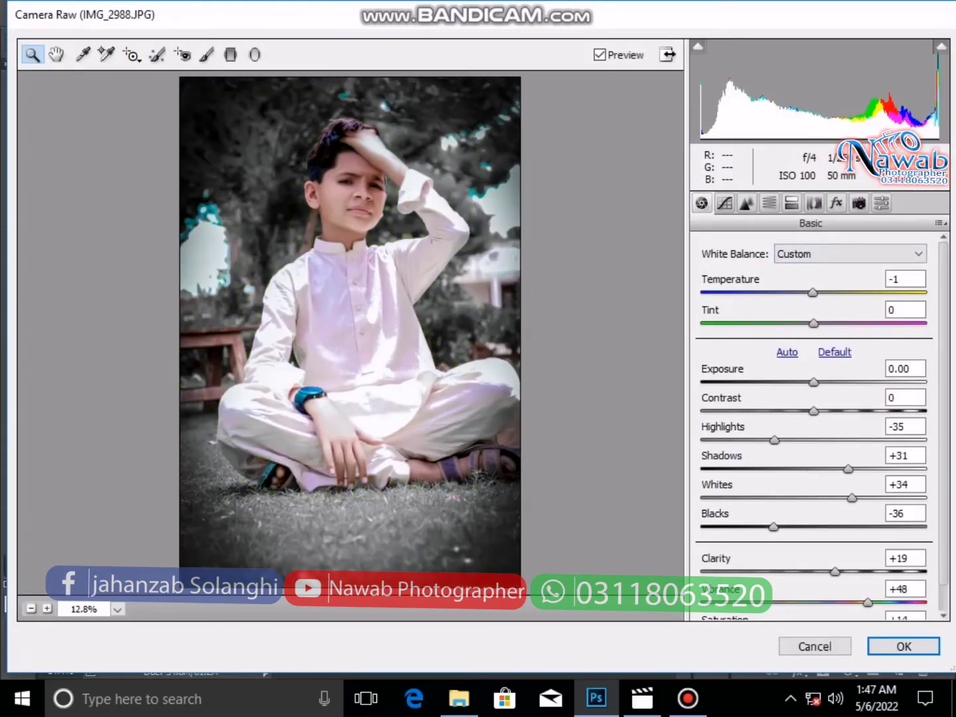
Load the ae2k19 (3) preset from the CAMERA RAW PRESET folder on Local Disk (D:)
click(939, 223)
click(826, 402)
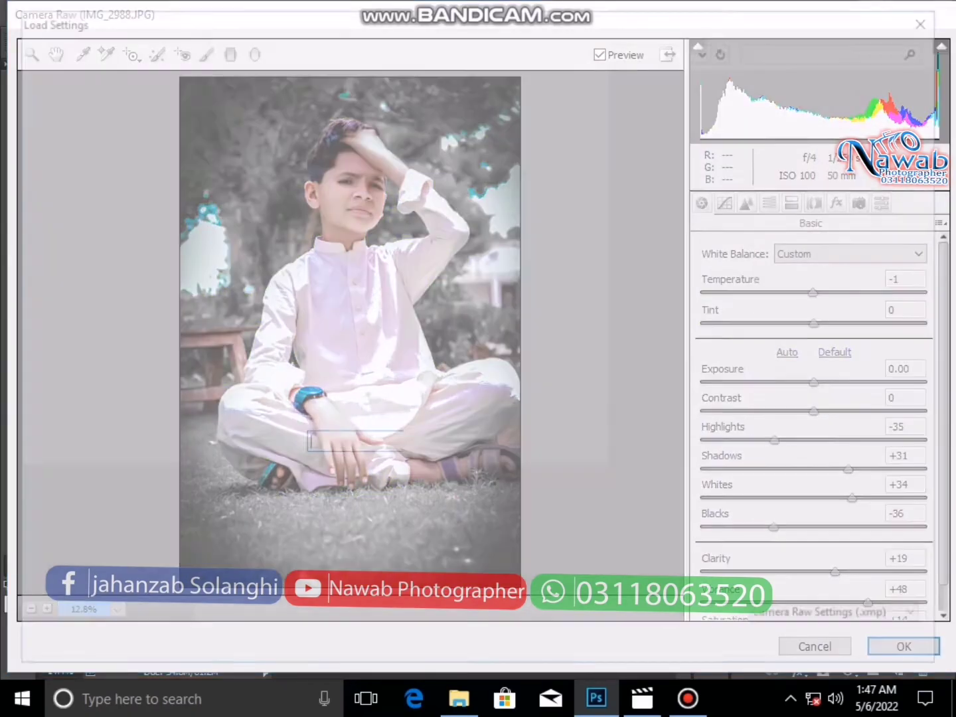
click(91, 557)
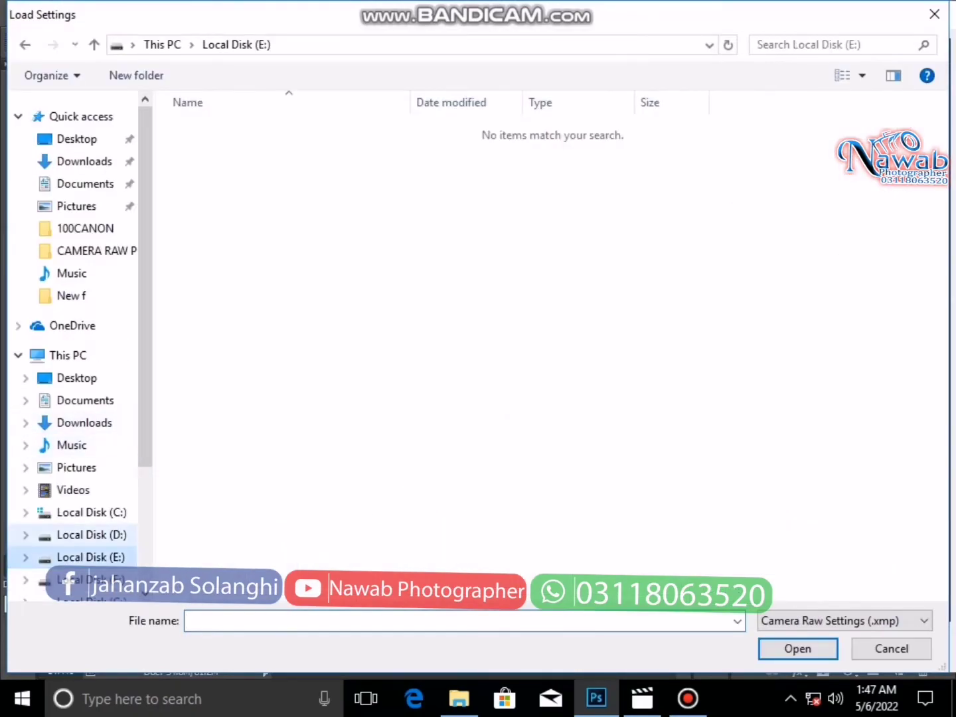
click(91, 534)
double_click(331, 132)
click(229, 149)
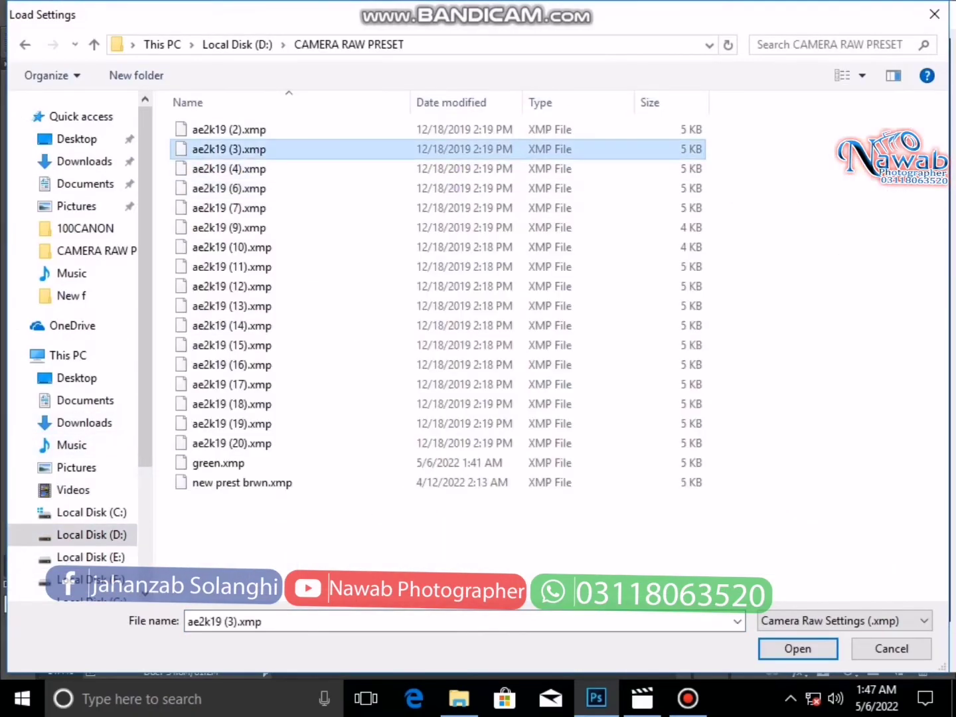
key(Return)
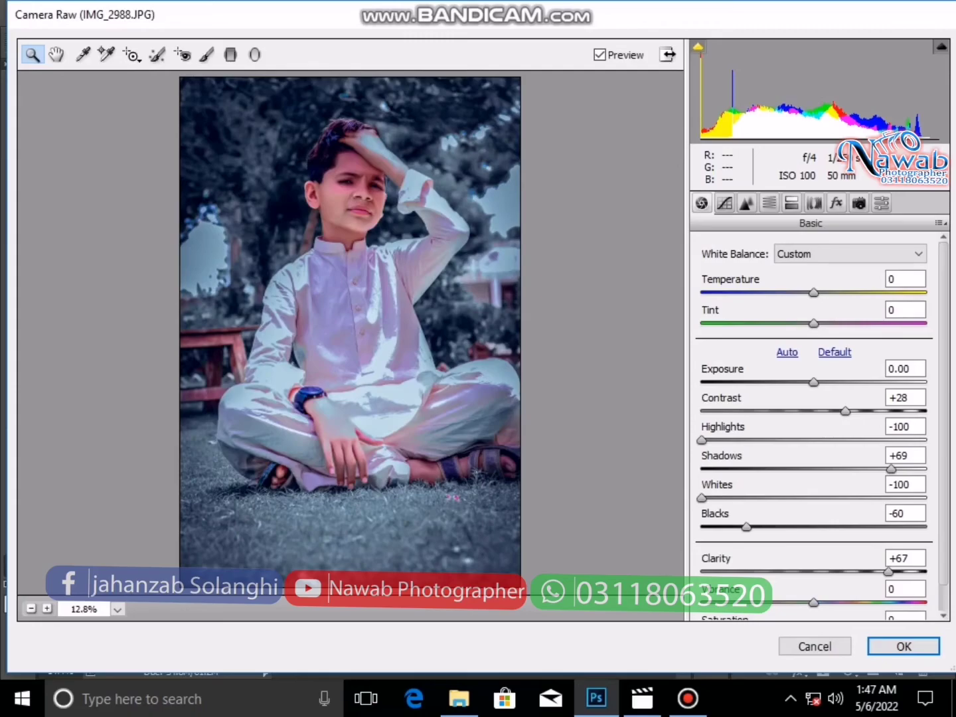
Try the ae2k19 (12) preset, then the ae2k19 (4) preset on the photo
click(940, 223)
click(821, 403)
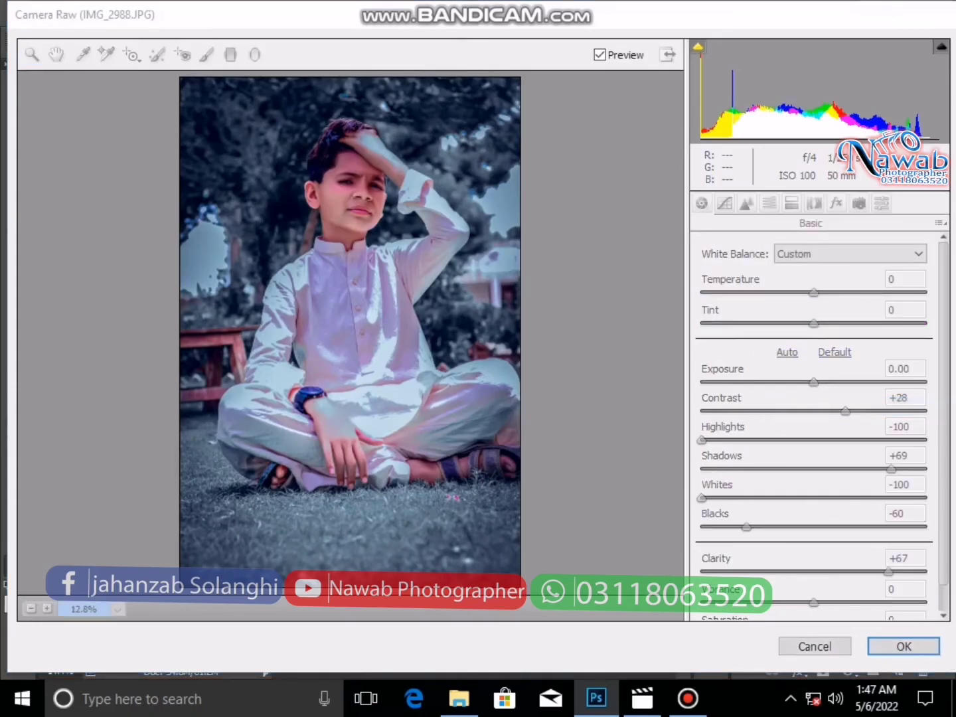
double_click(231, 286)
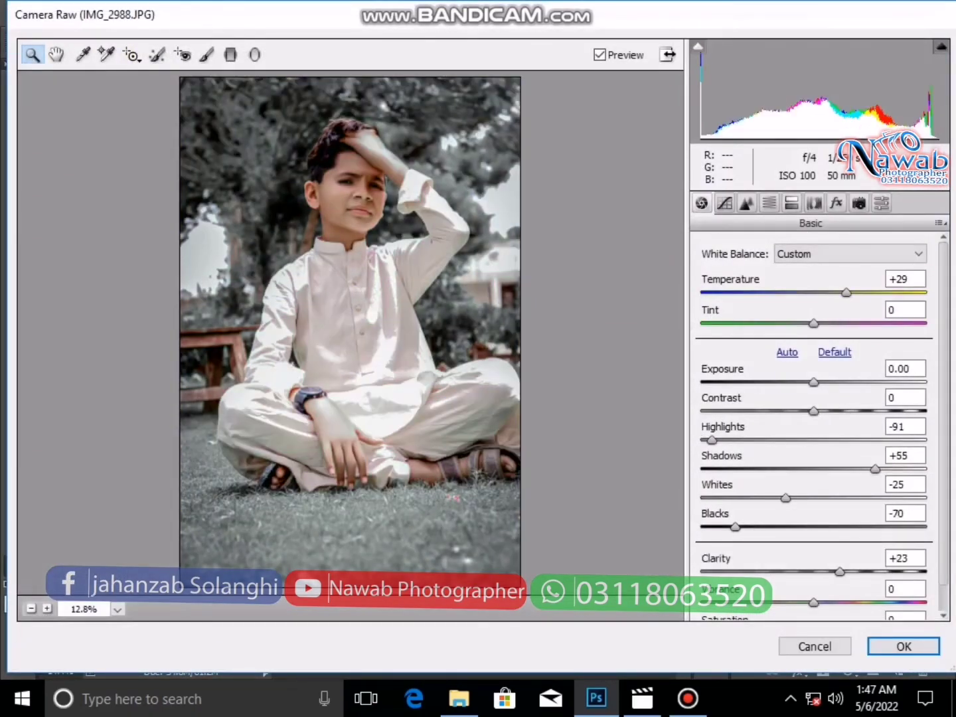
click(940, 223)
click(821, 402)
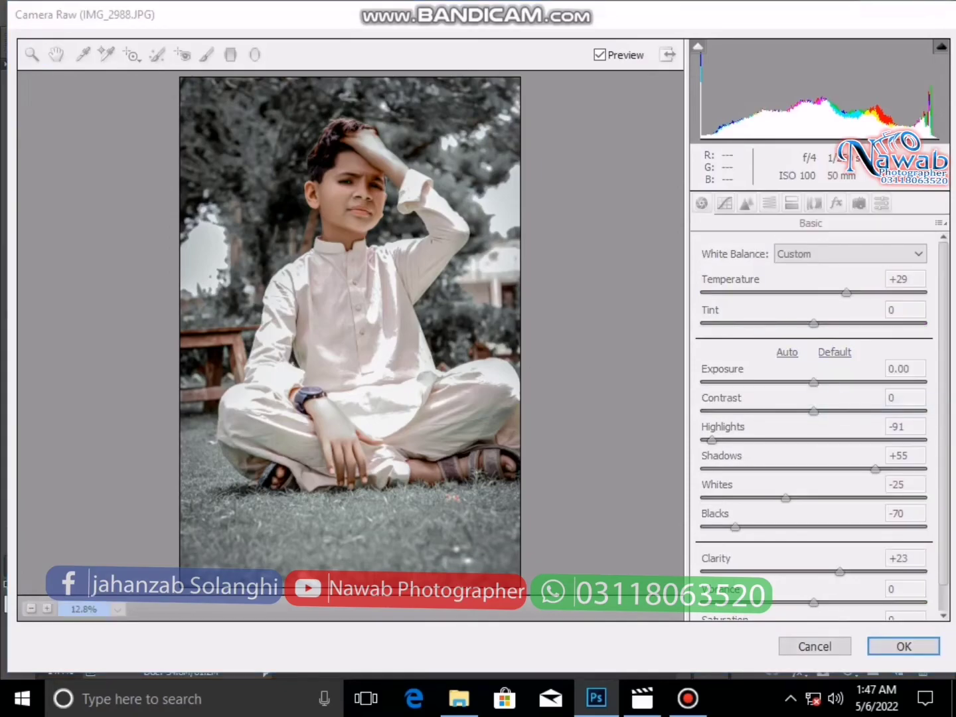
double_click(230, 169)
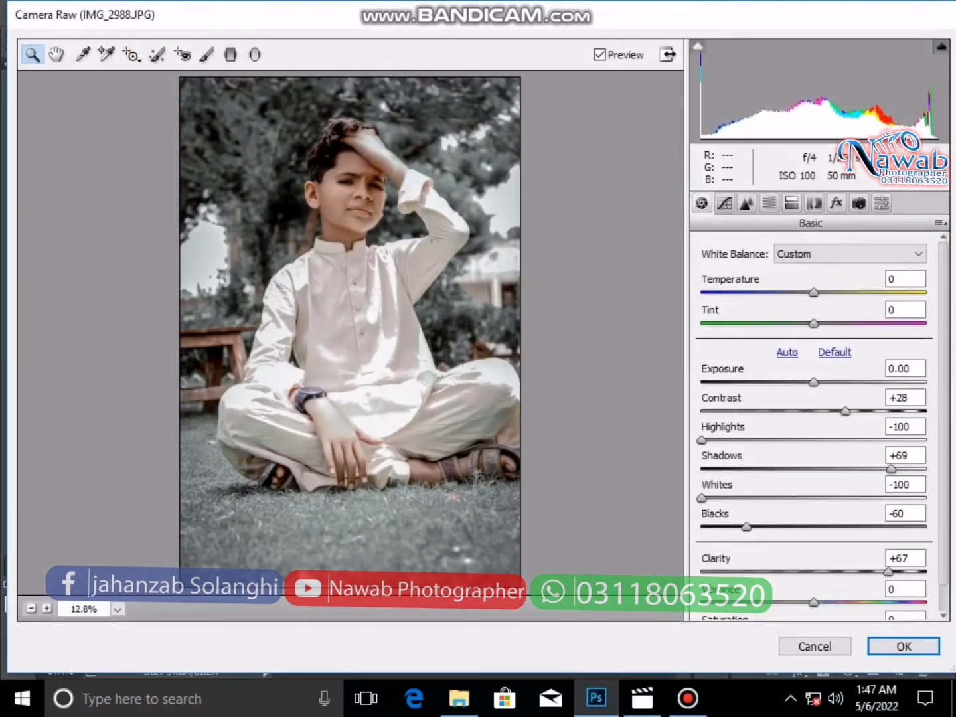
Lower the Reds saturation to -36, then discard the Camera Raw edits and reopen the Filter menu
click(342, 186)
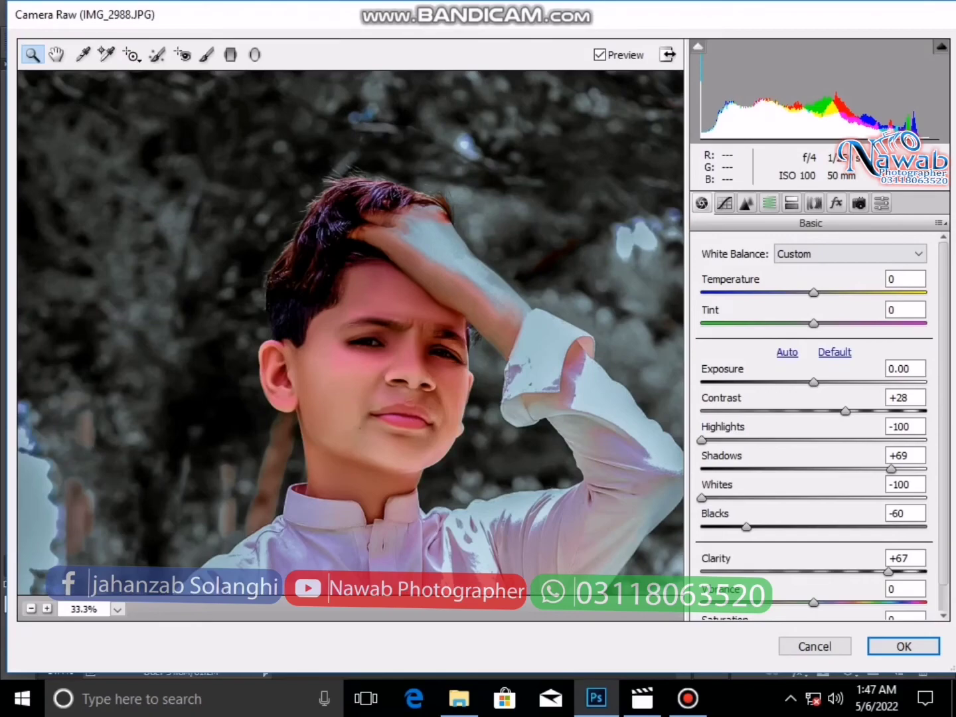
click(768, 203)
drag(859, 335, 779, 335)
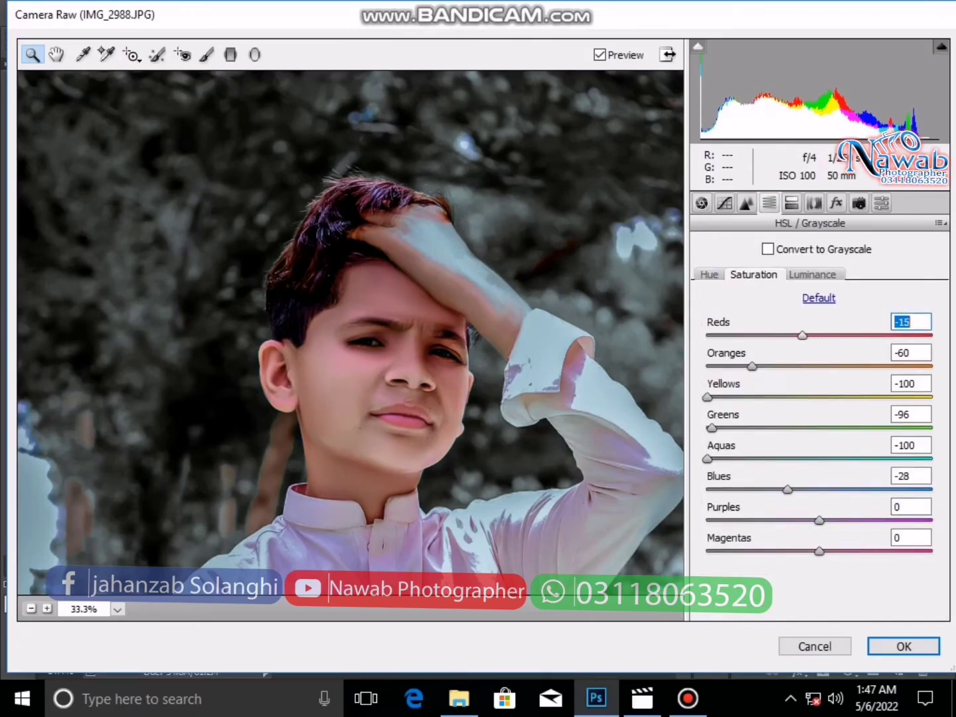
text(-36)
right_click(545, 163)
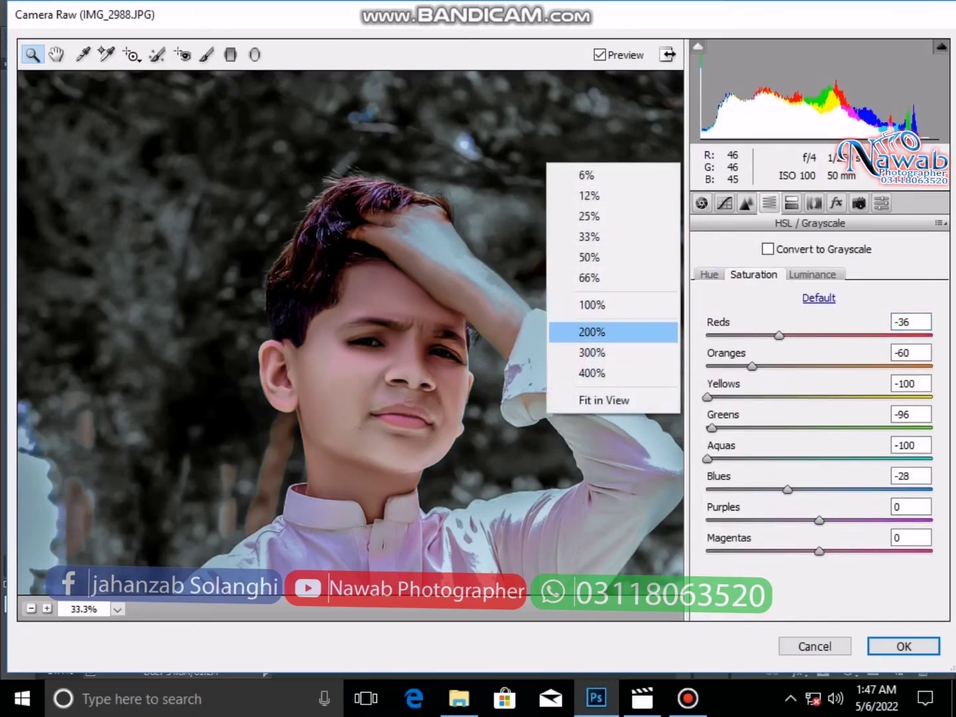
click(577, 398)
key(Escape)
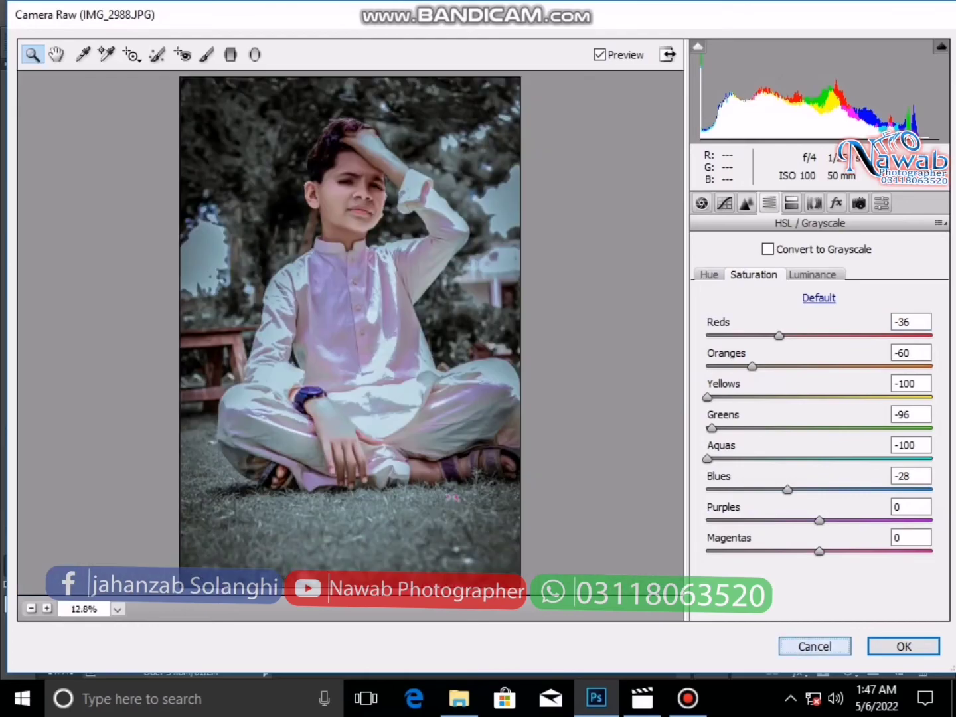
click(298, 13)
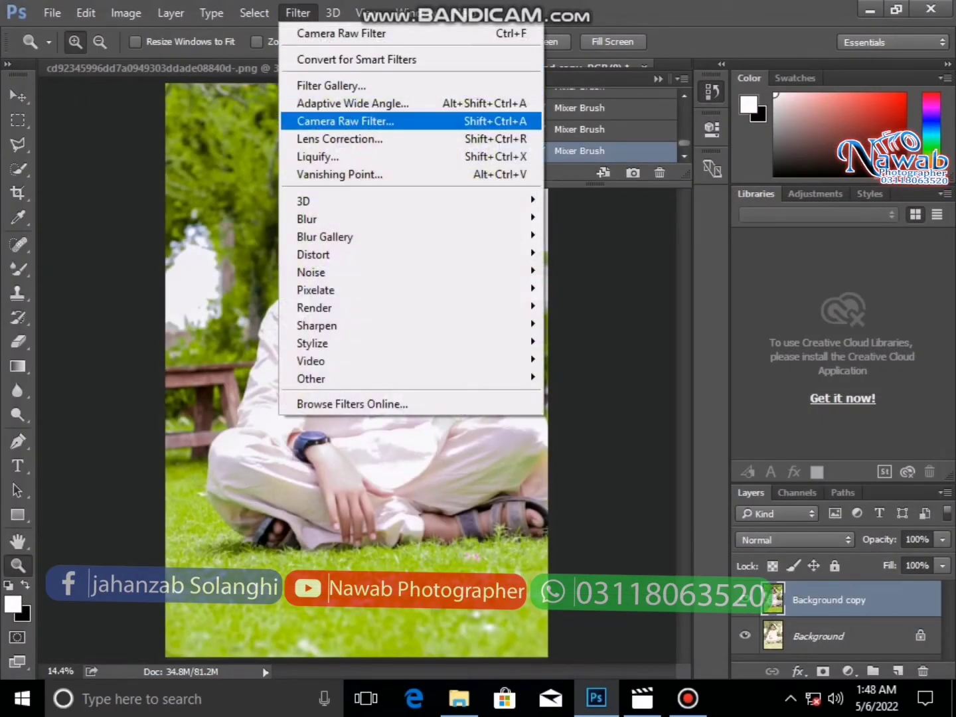
click(351, 112)
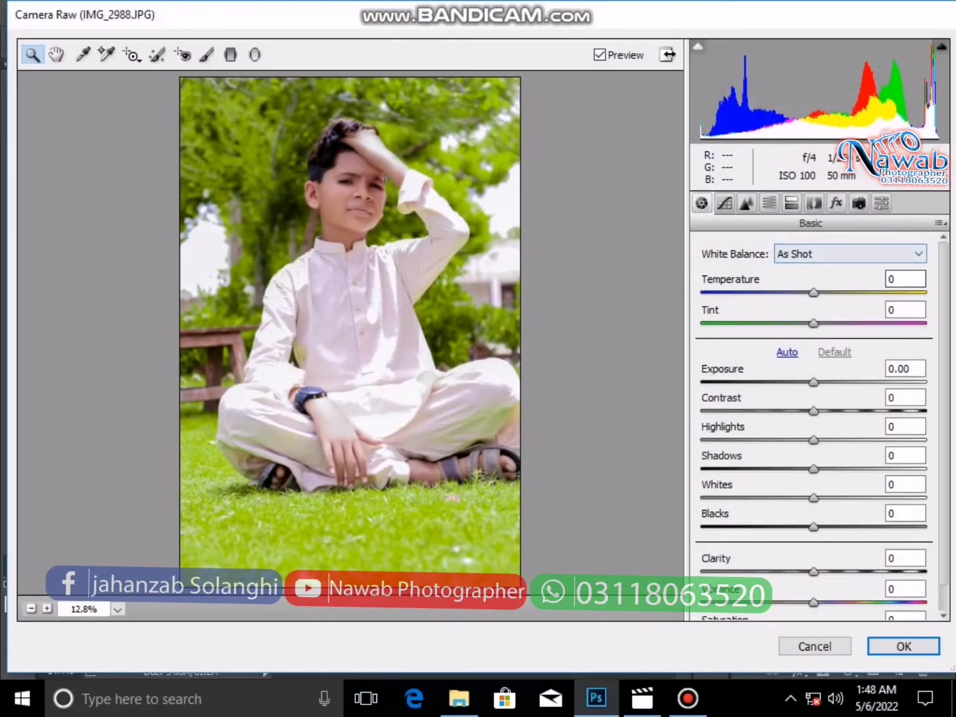
click(939, 222)
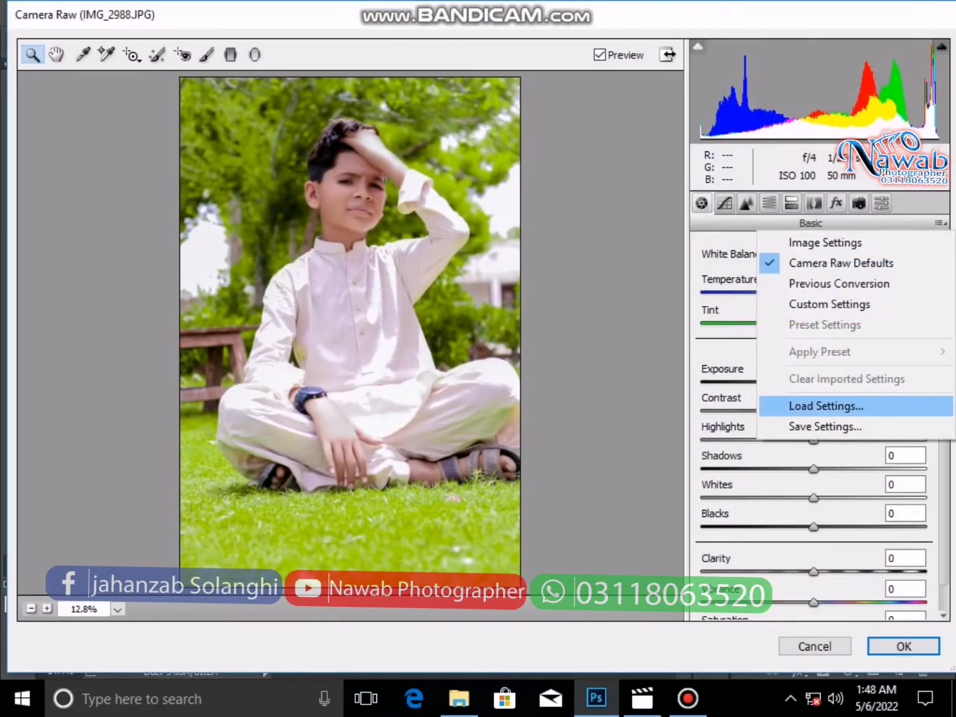
click(826, 406)
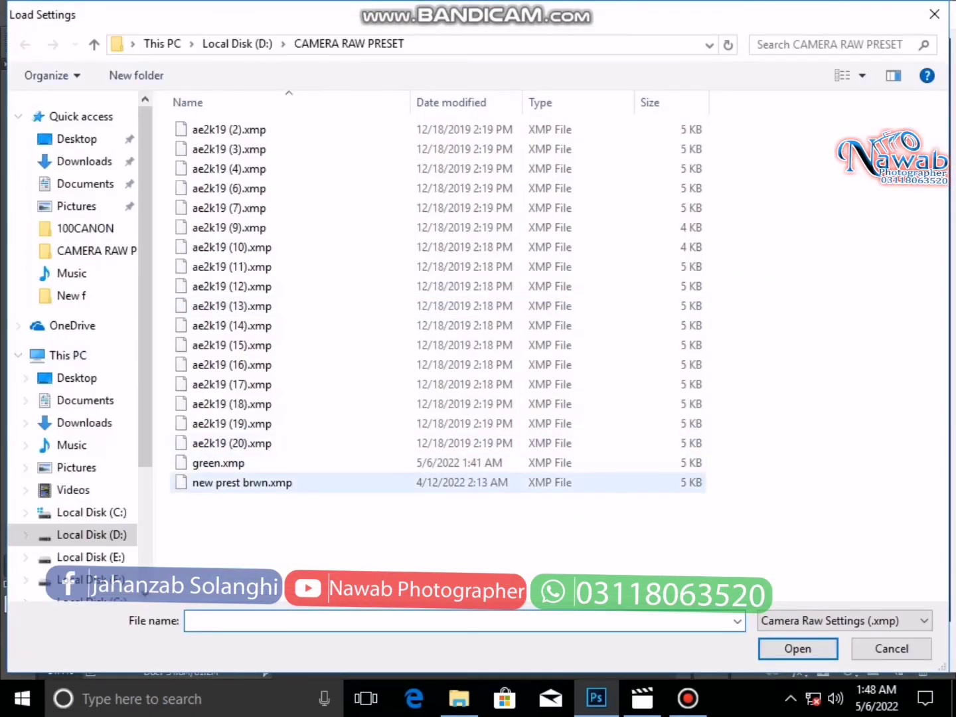
double_click(242, 481)
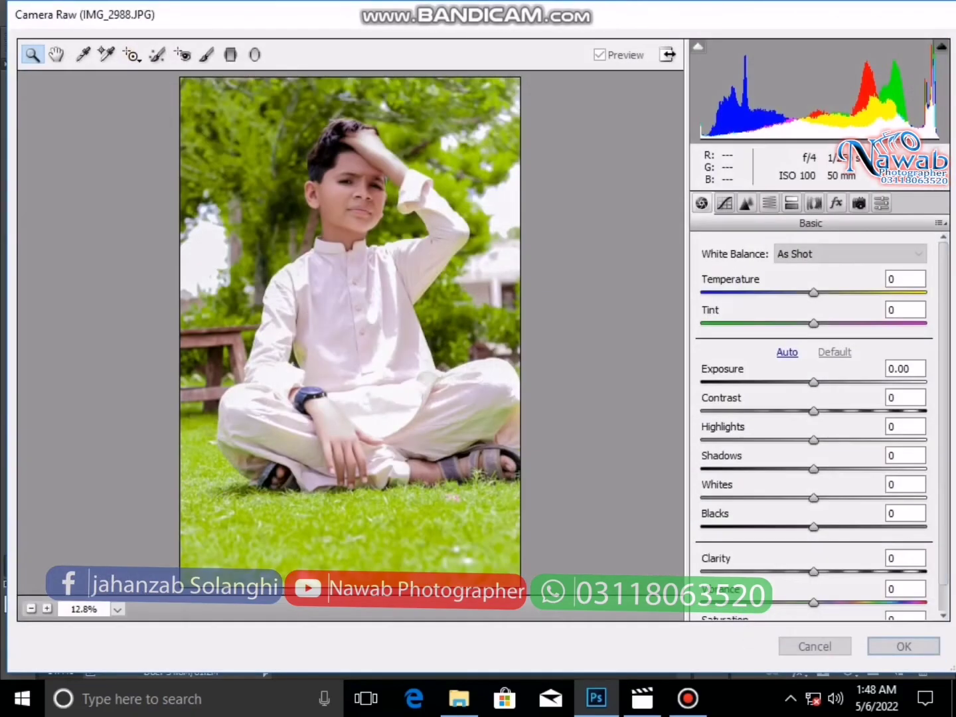
click(939, 224)
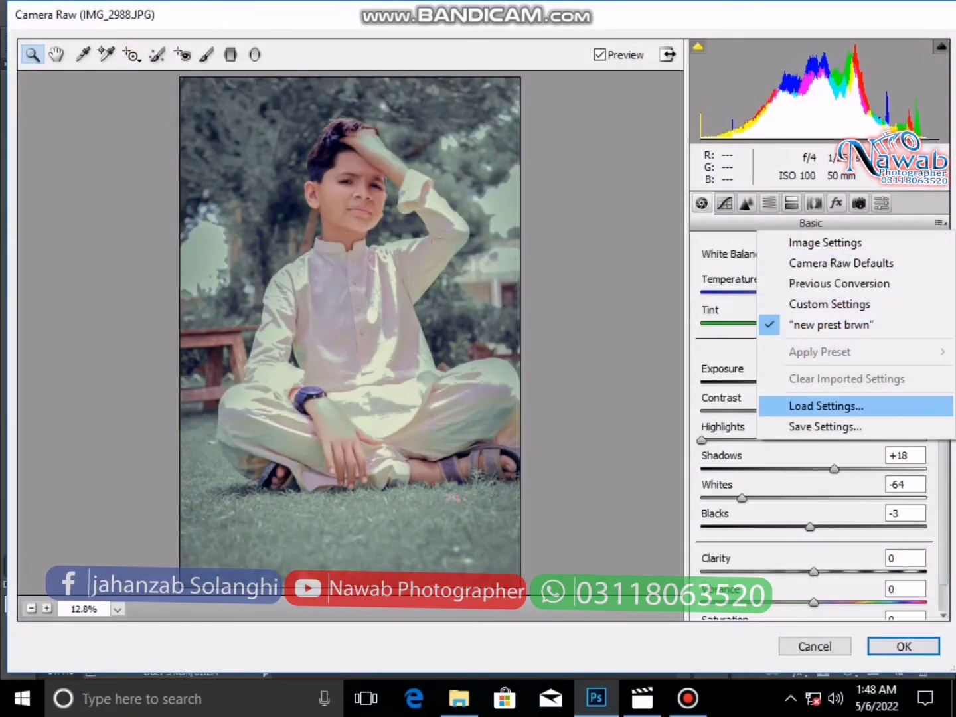
click(826, 405)
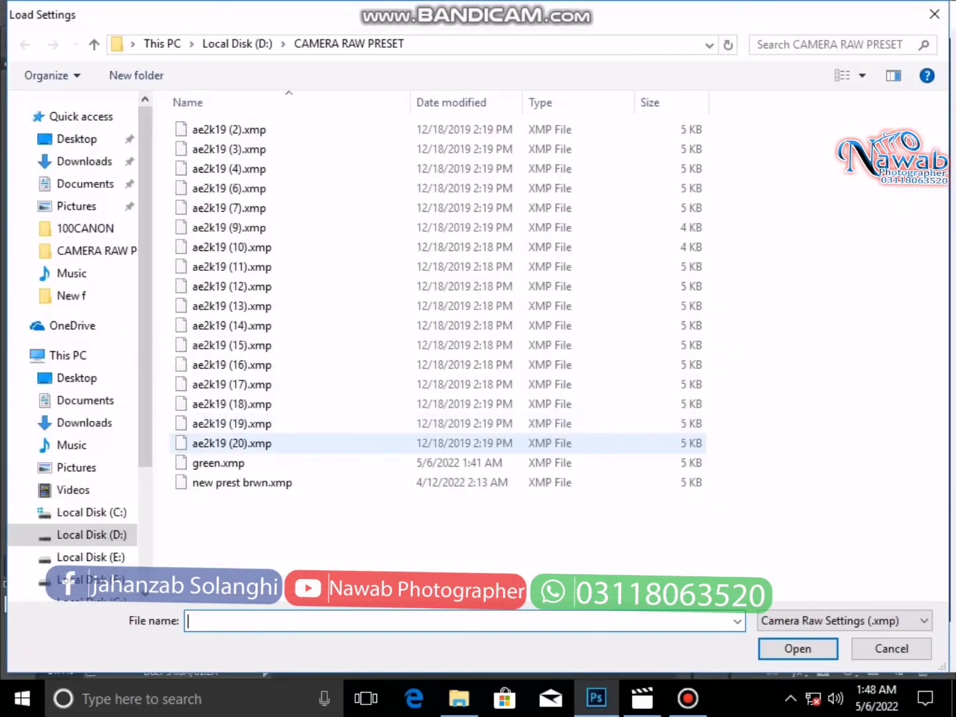
click(213, 463)
double_click(212, 463)
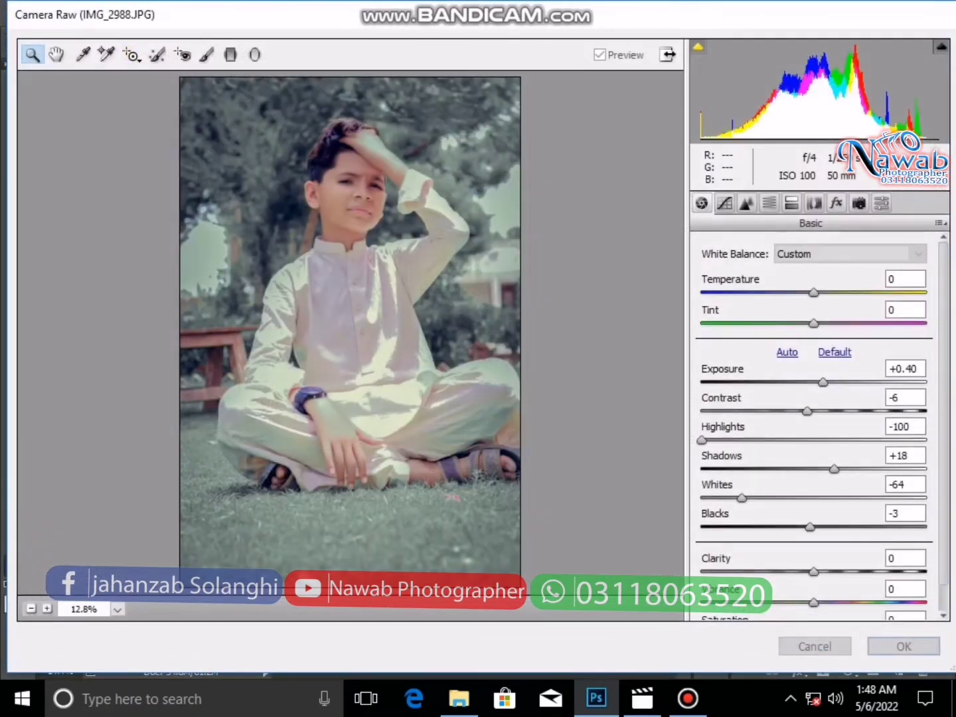
click(352, 152)
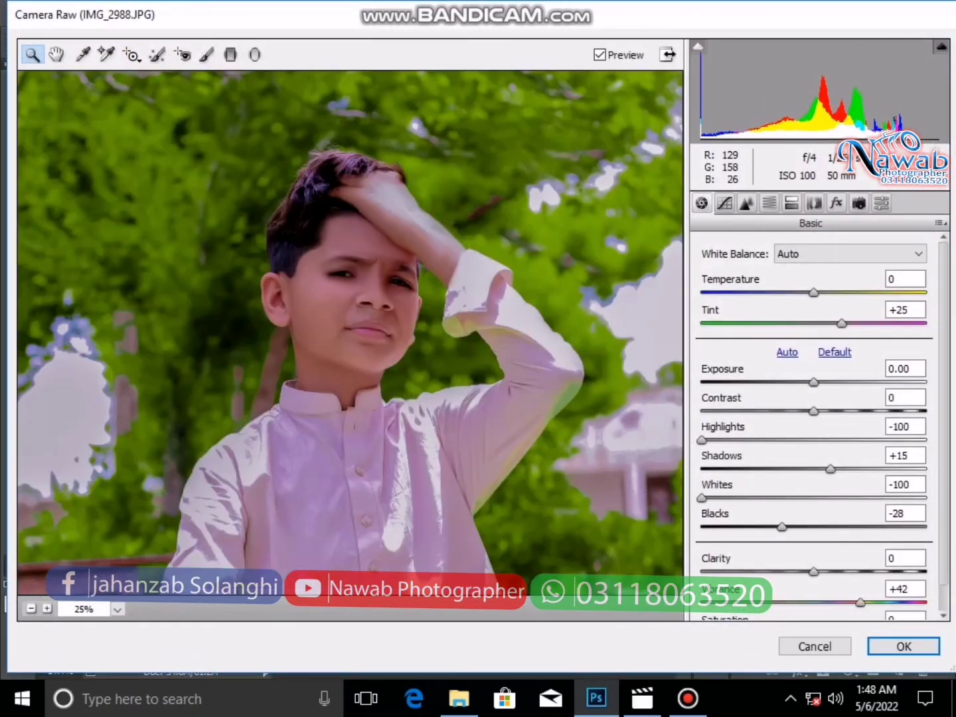
drag(813, 382, 823, 382)
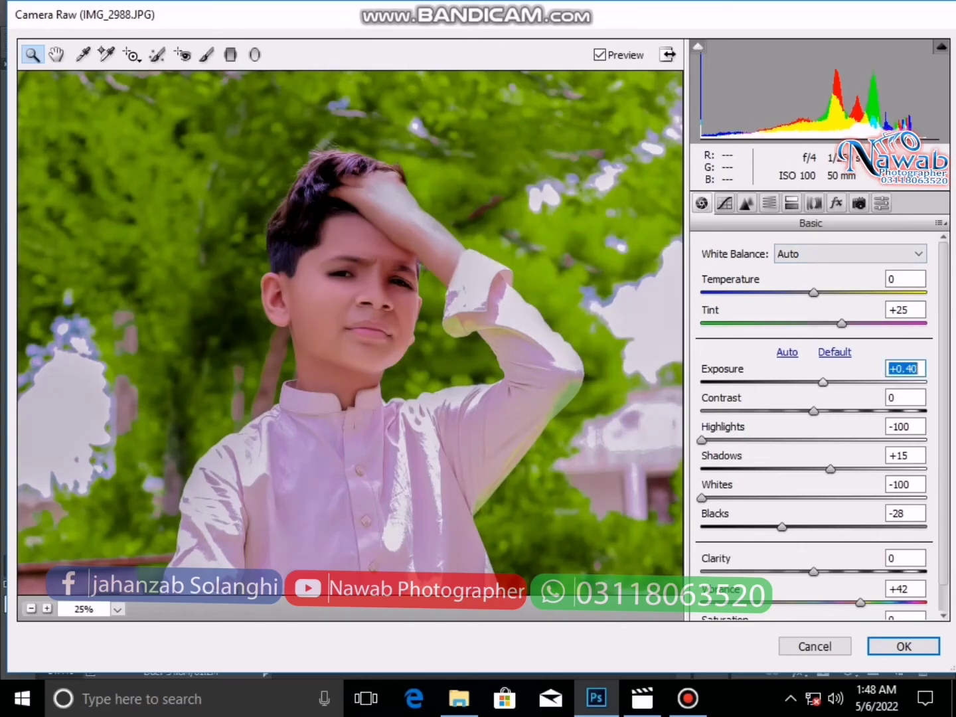
click(769, 203)
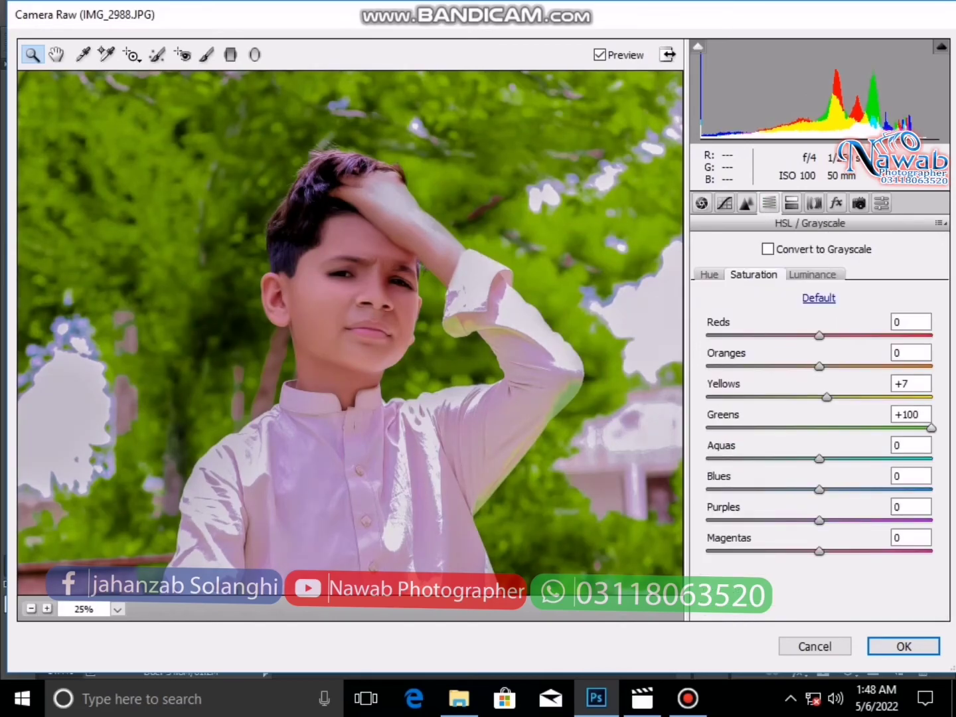
drag(931, 428, 828, 427)
text(-42)
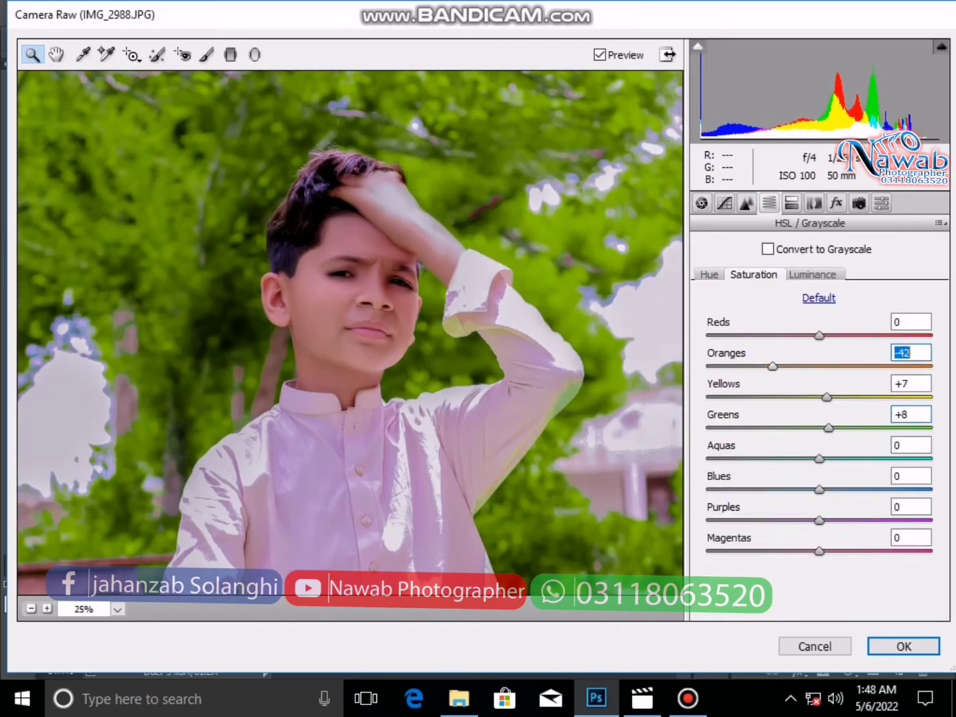
text(13)
key(Return)
key(shift+Tab)
text(-42)
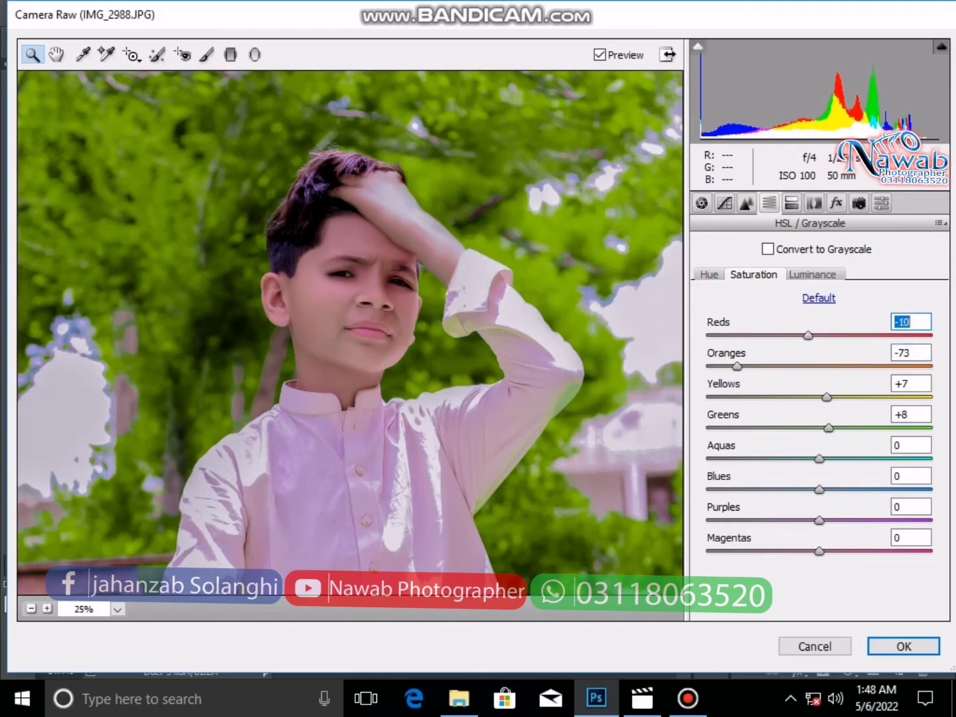
click(815, 646)
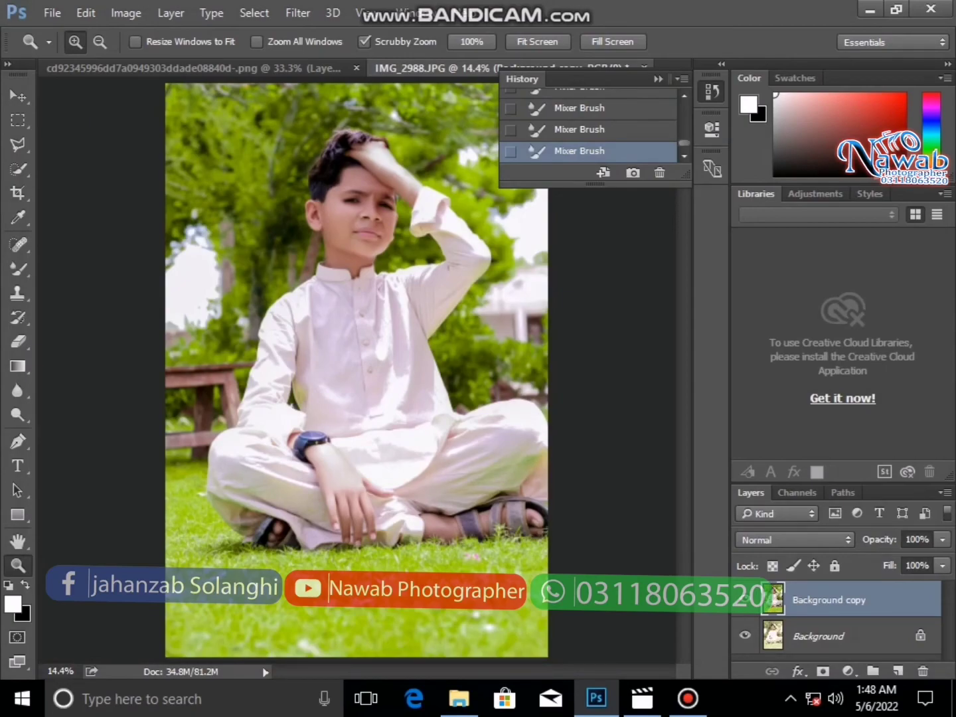
Paste the Nawab logo and shrink it into the photo's top-left corner
key(ctrl+v)
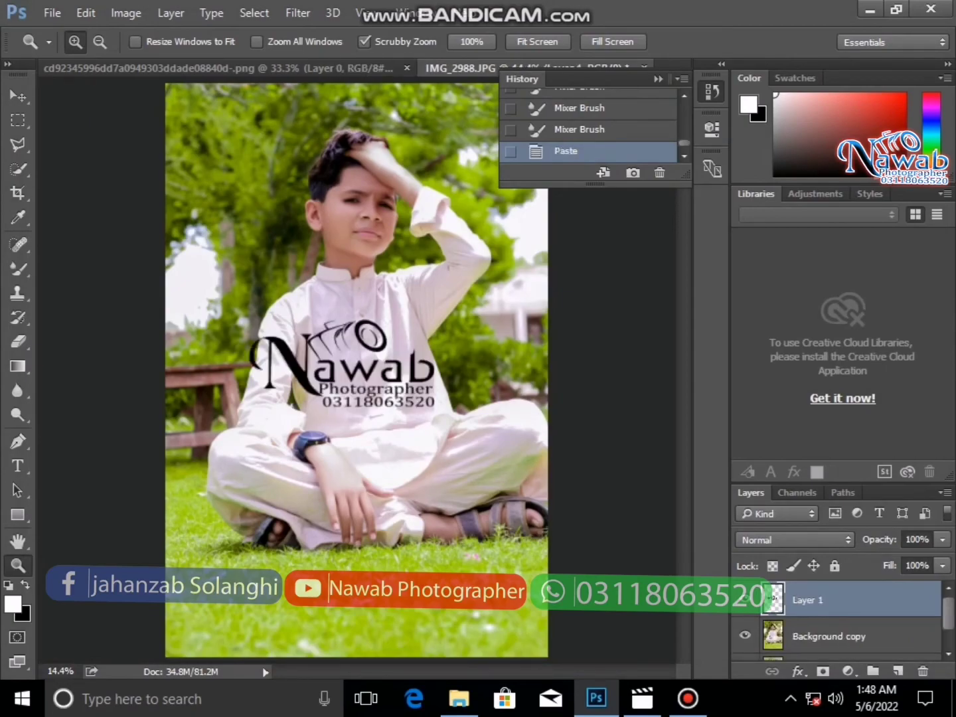
key(v)
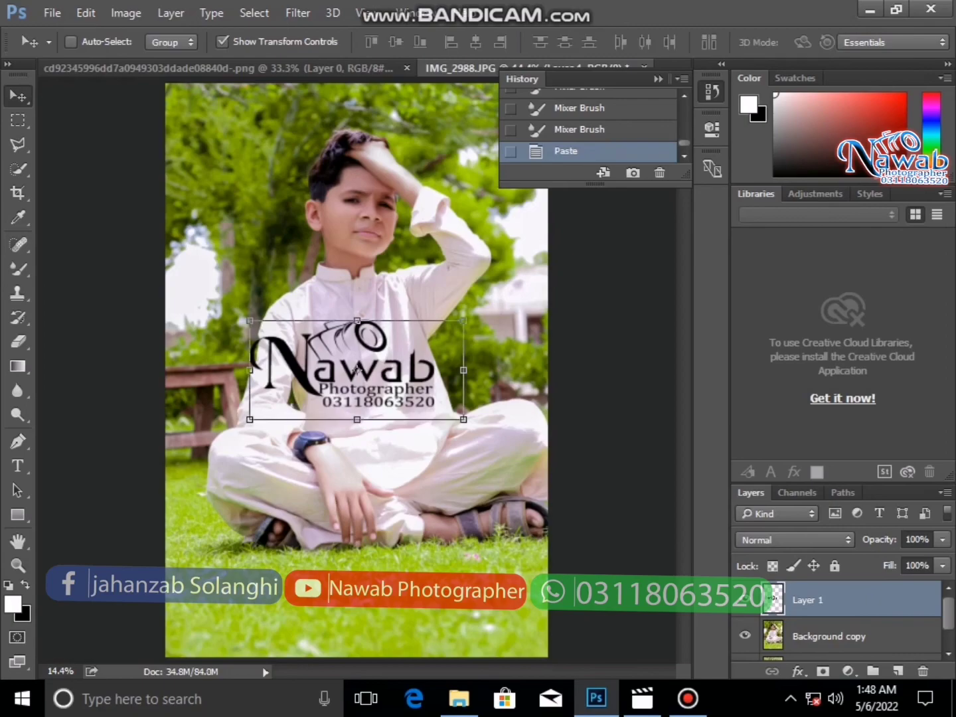
mouse_move(249, 319)
mouse_down()
mouse_move(399, 399)
mouse_move(247, 165)
mouse_up()
key(Return)
Flatten all layers into a single Background layer
right_click(807, 599)
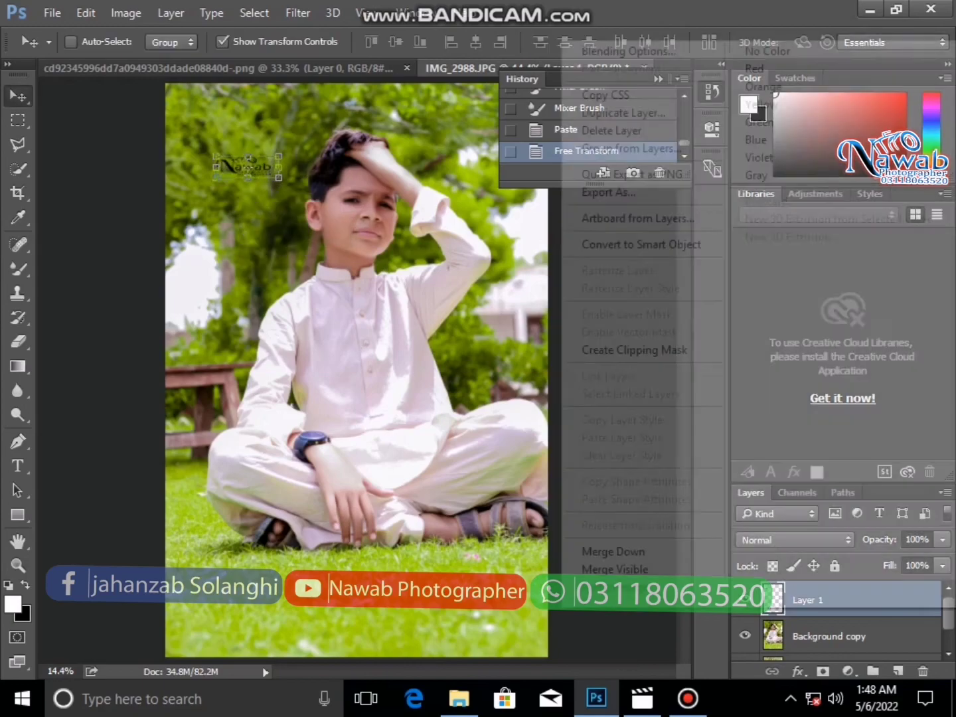
click(598, 589)
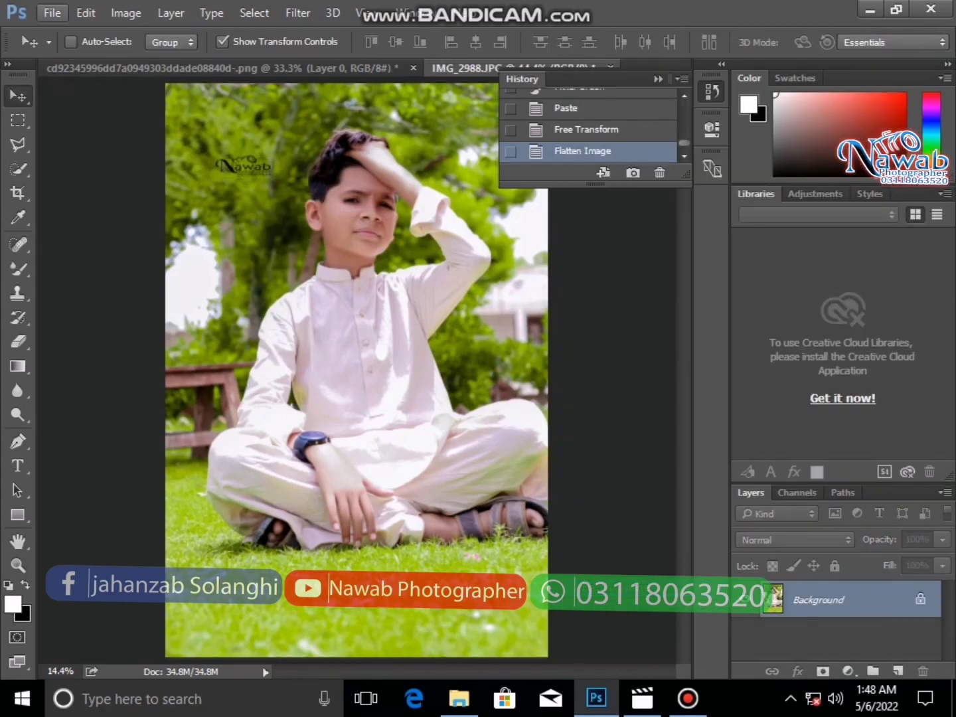
click(51, 13)
Save the photo as JPEG IMG_2988, choosing the Desktop as the destination
click(76, 219)
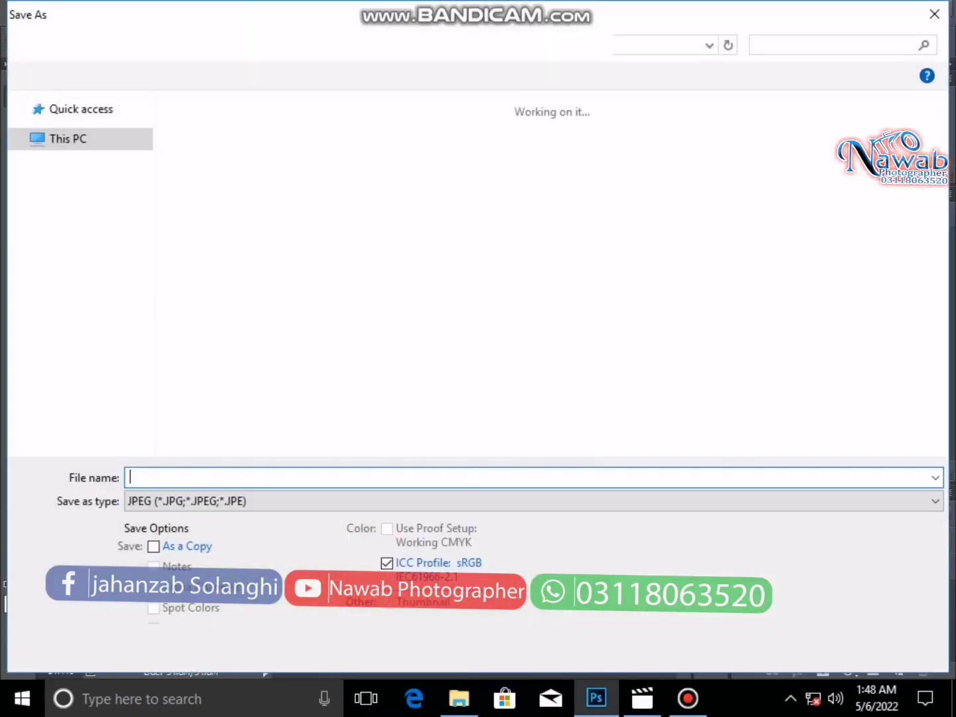
click(76, 250)
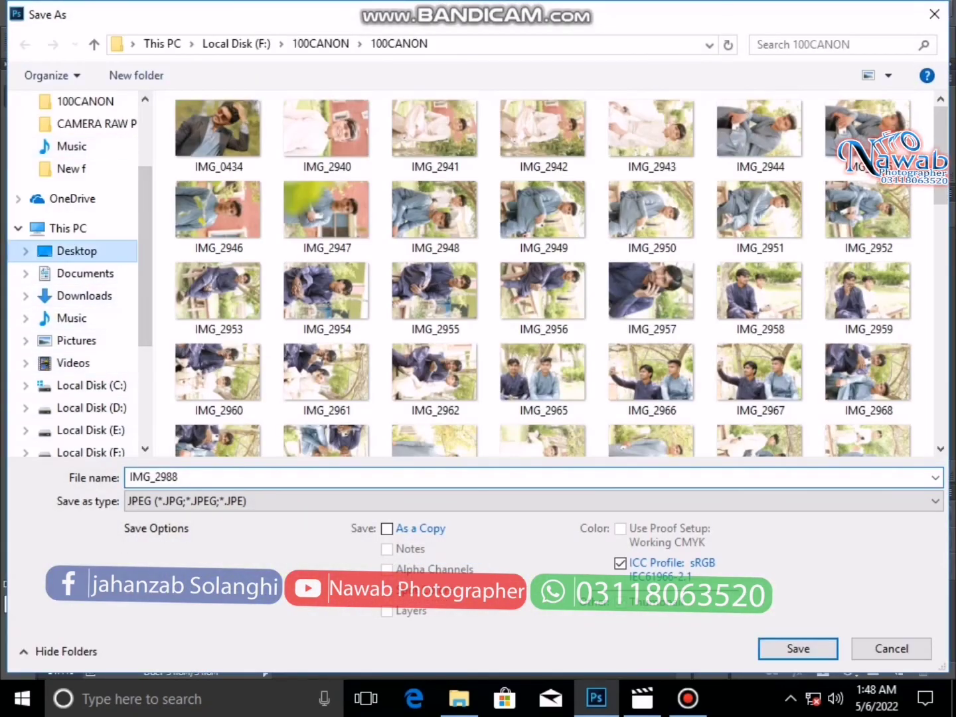